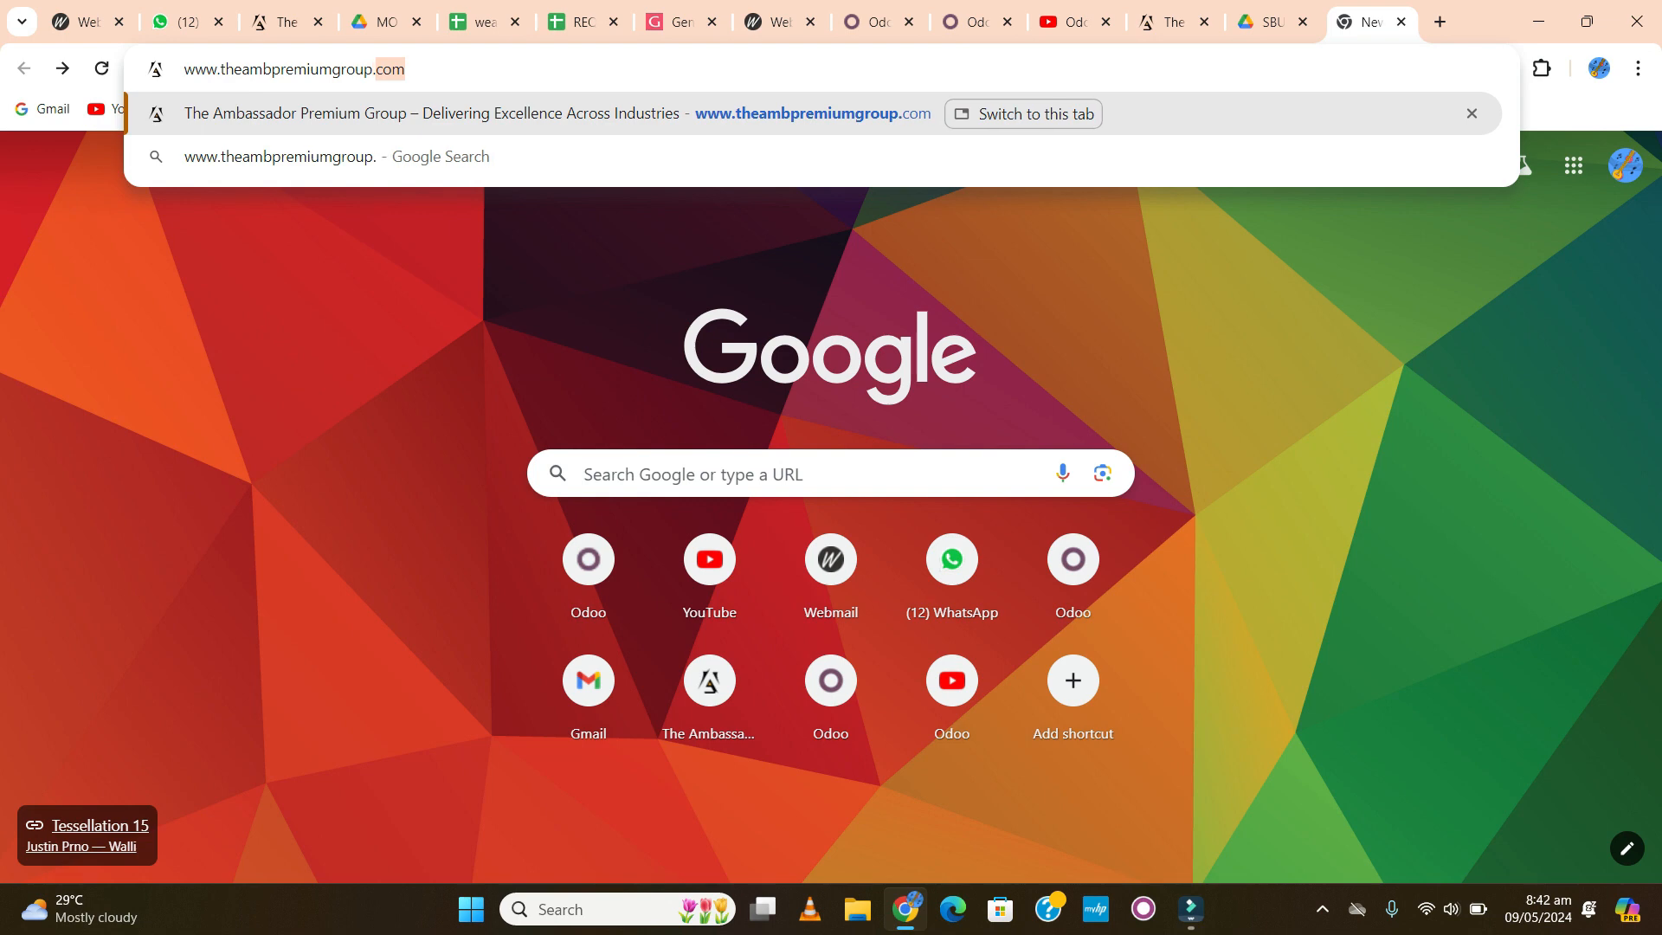
- Load the Ambassadors Premium Group site and enter the QS's full name and e-mail address
key(Return)
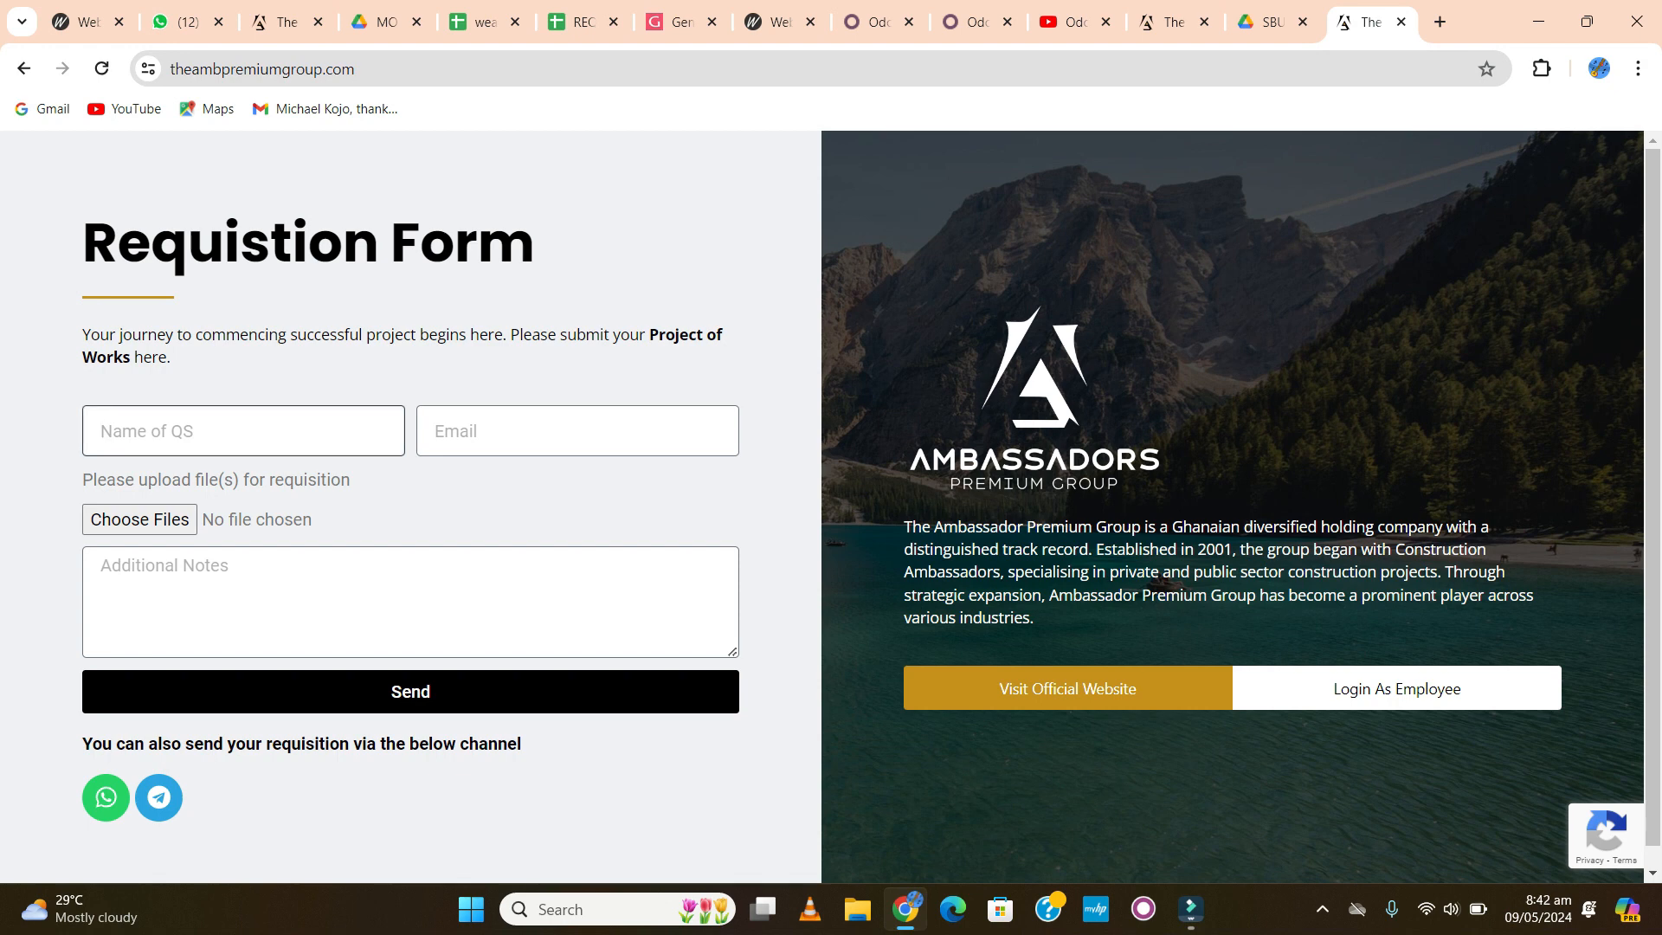
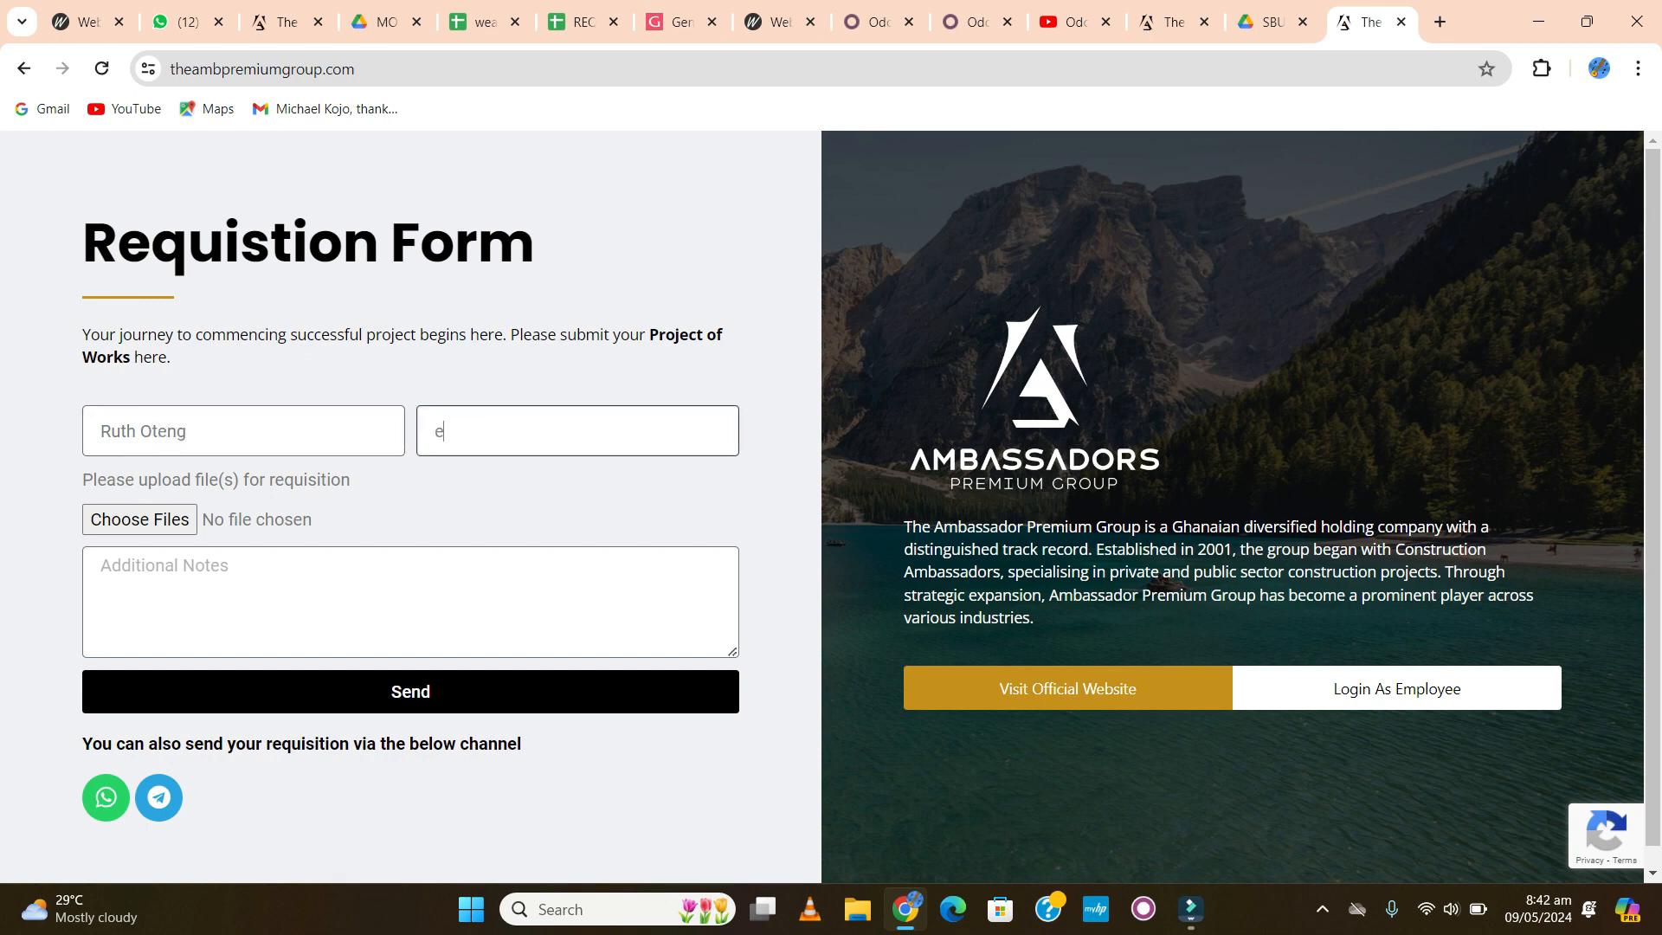
text(xample@sample.com)
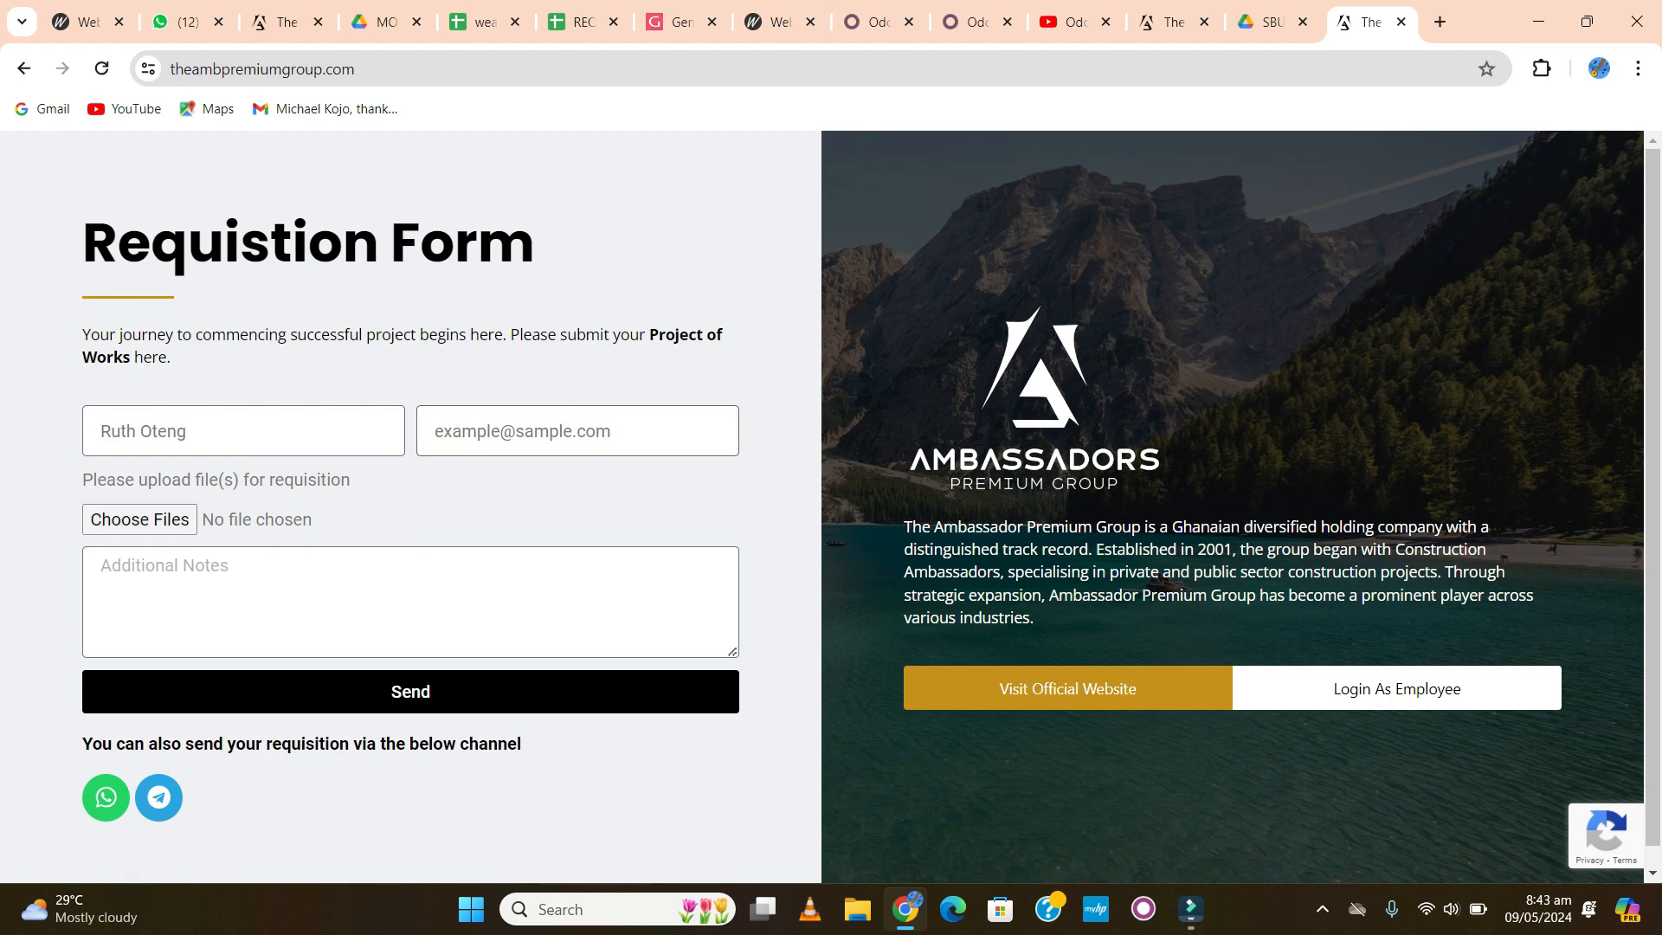
- Attach the Downloads files 663a1b4defe6c and 66390b87e402d to the requisition form
click(138, 520)
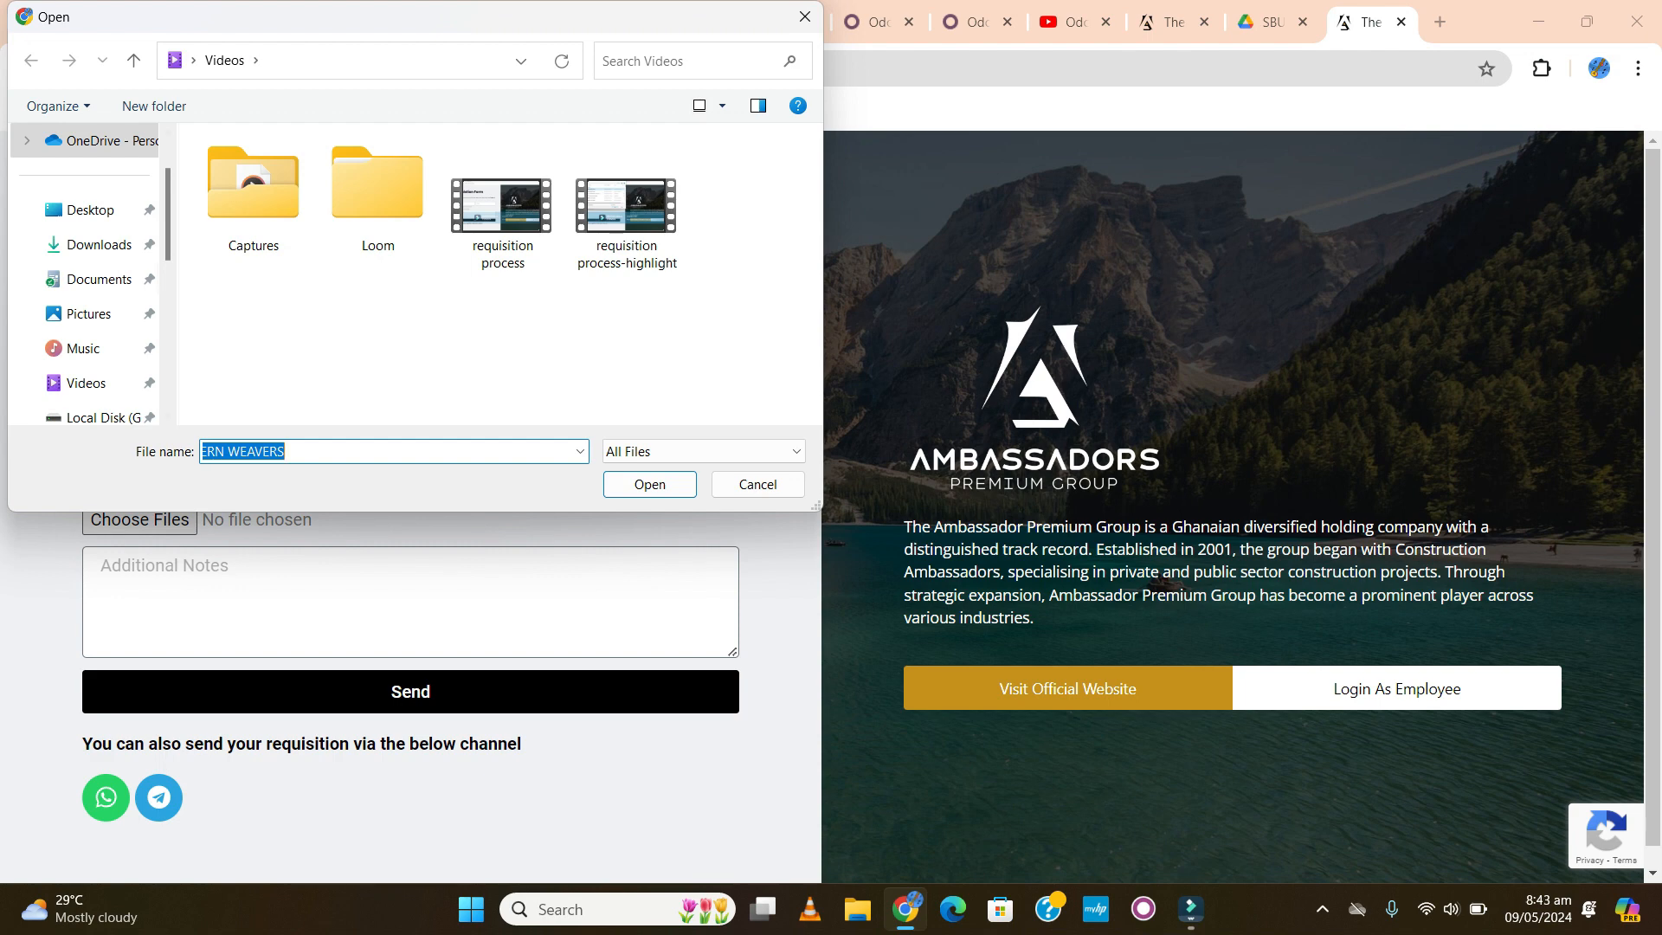
click(95, 278)
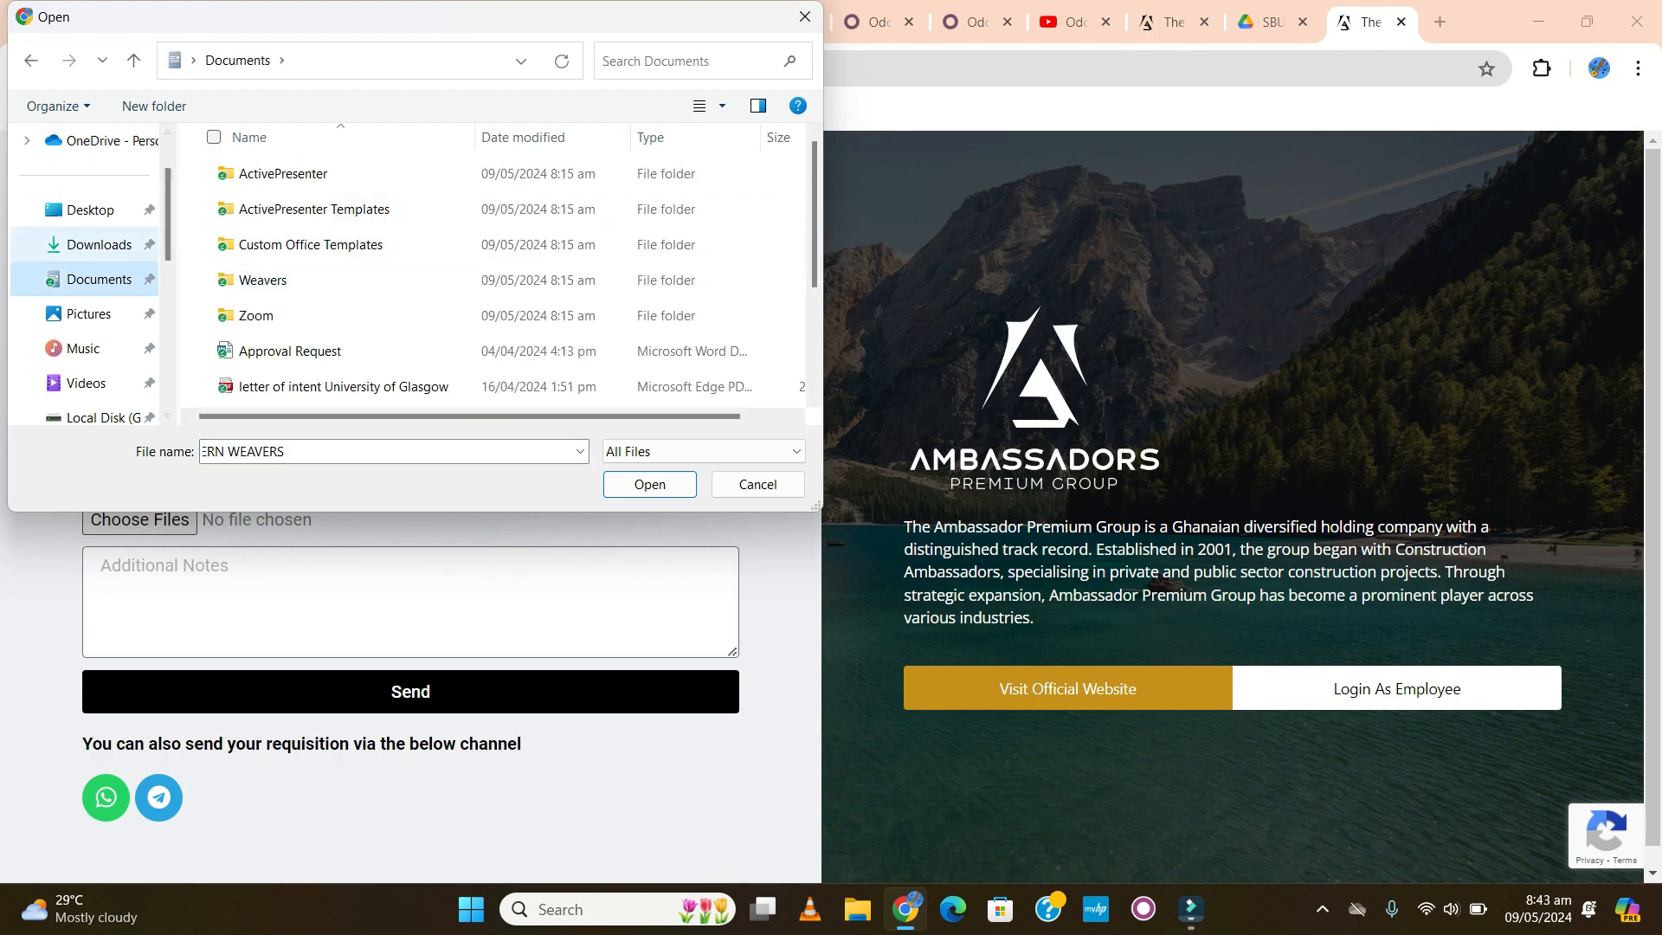
click(97, 244)
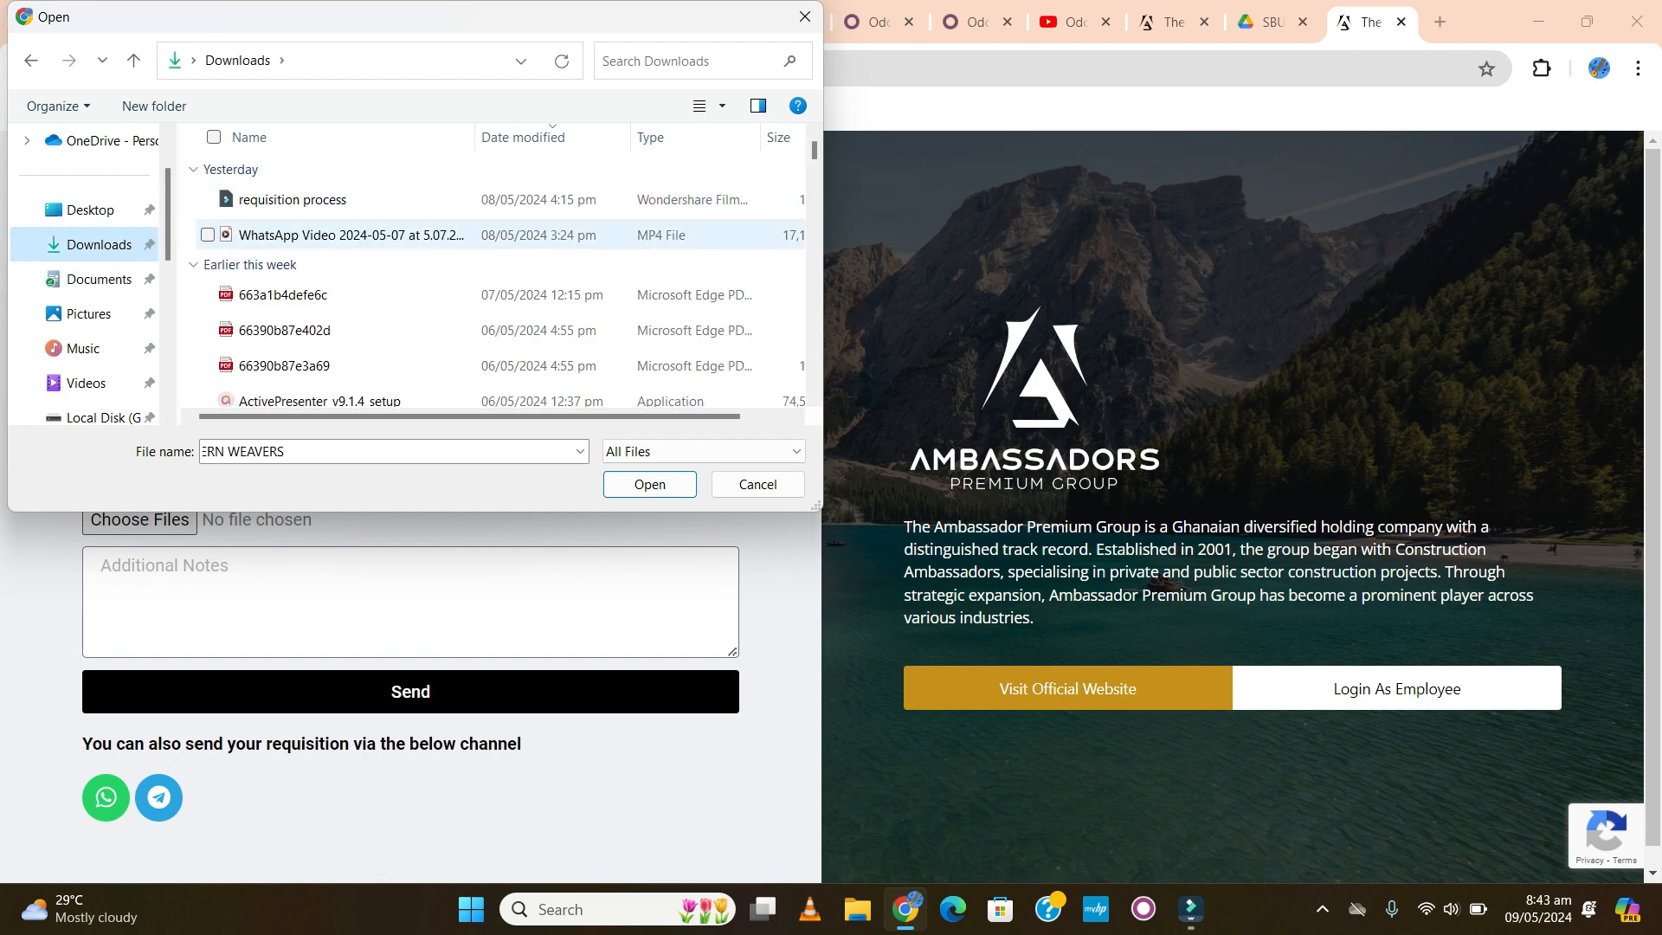
click(283, 295)
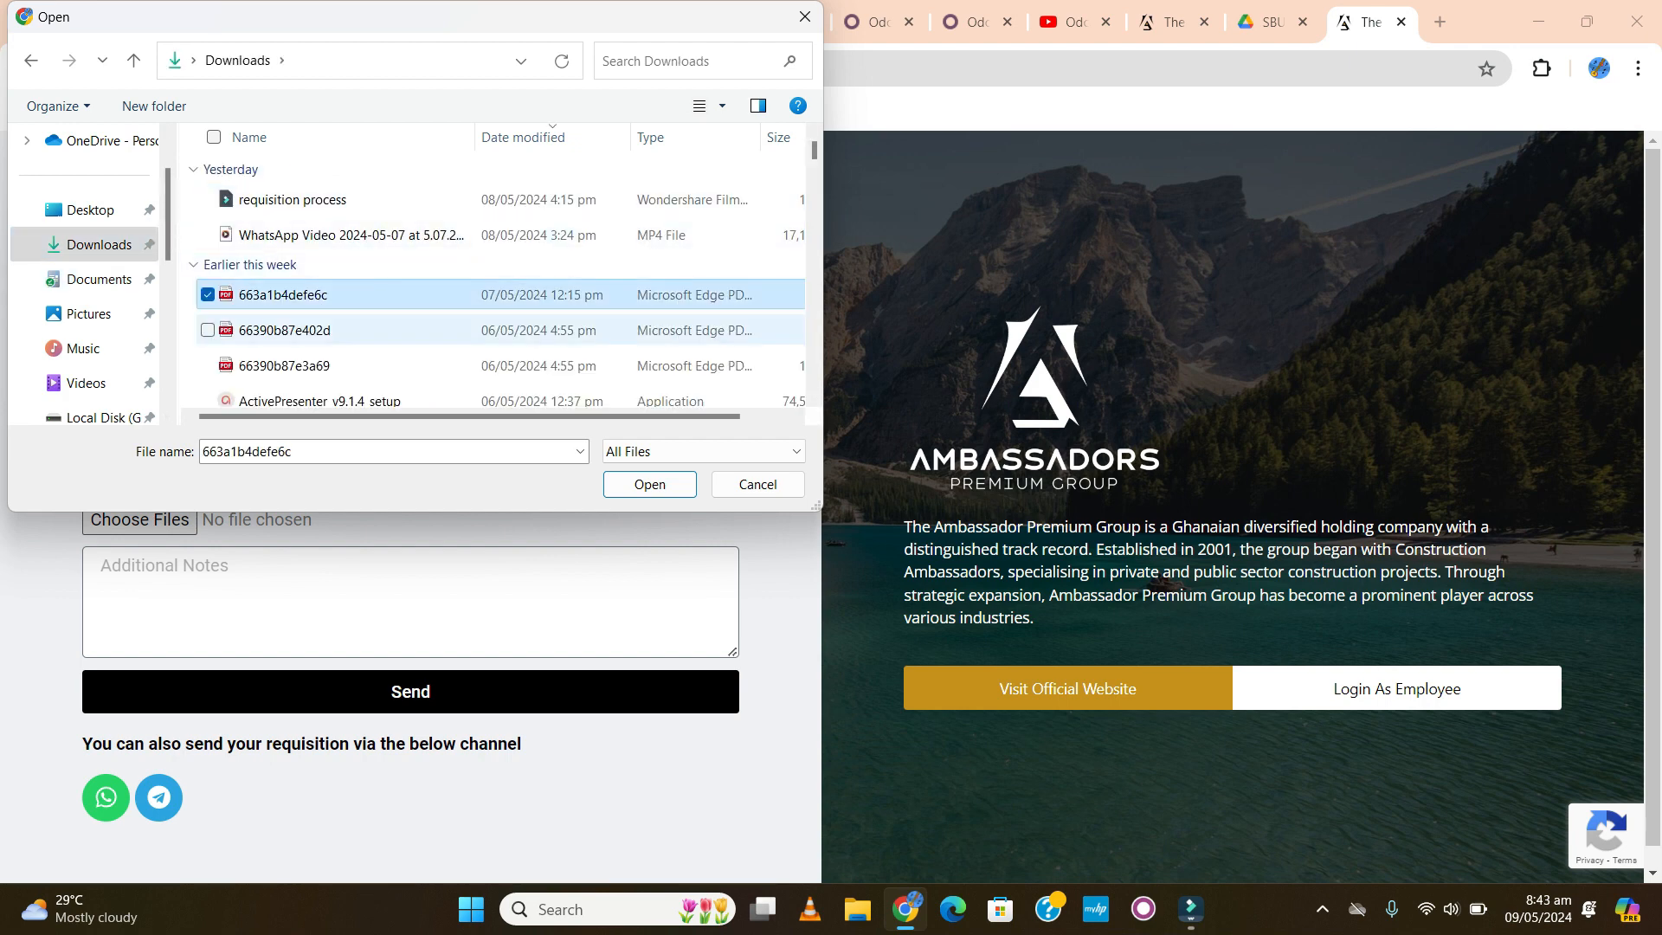
ctrl+click(284, 331)
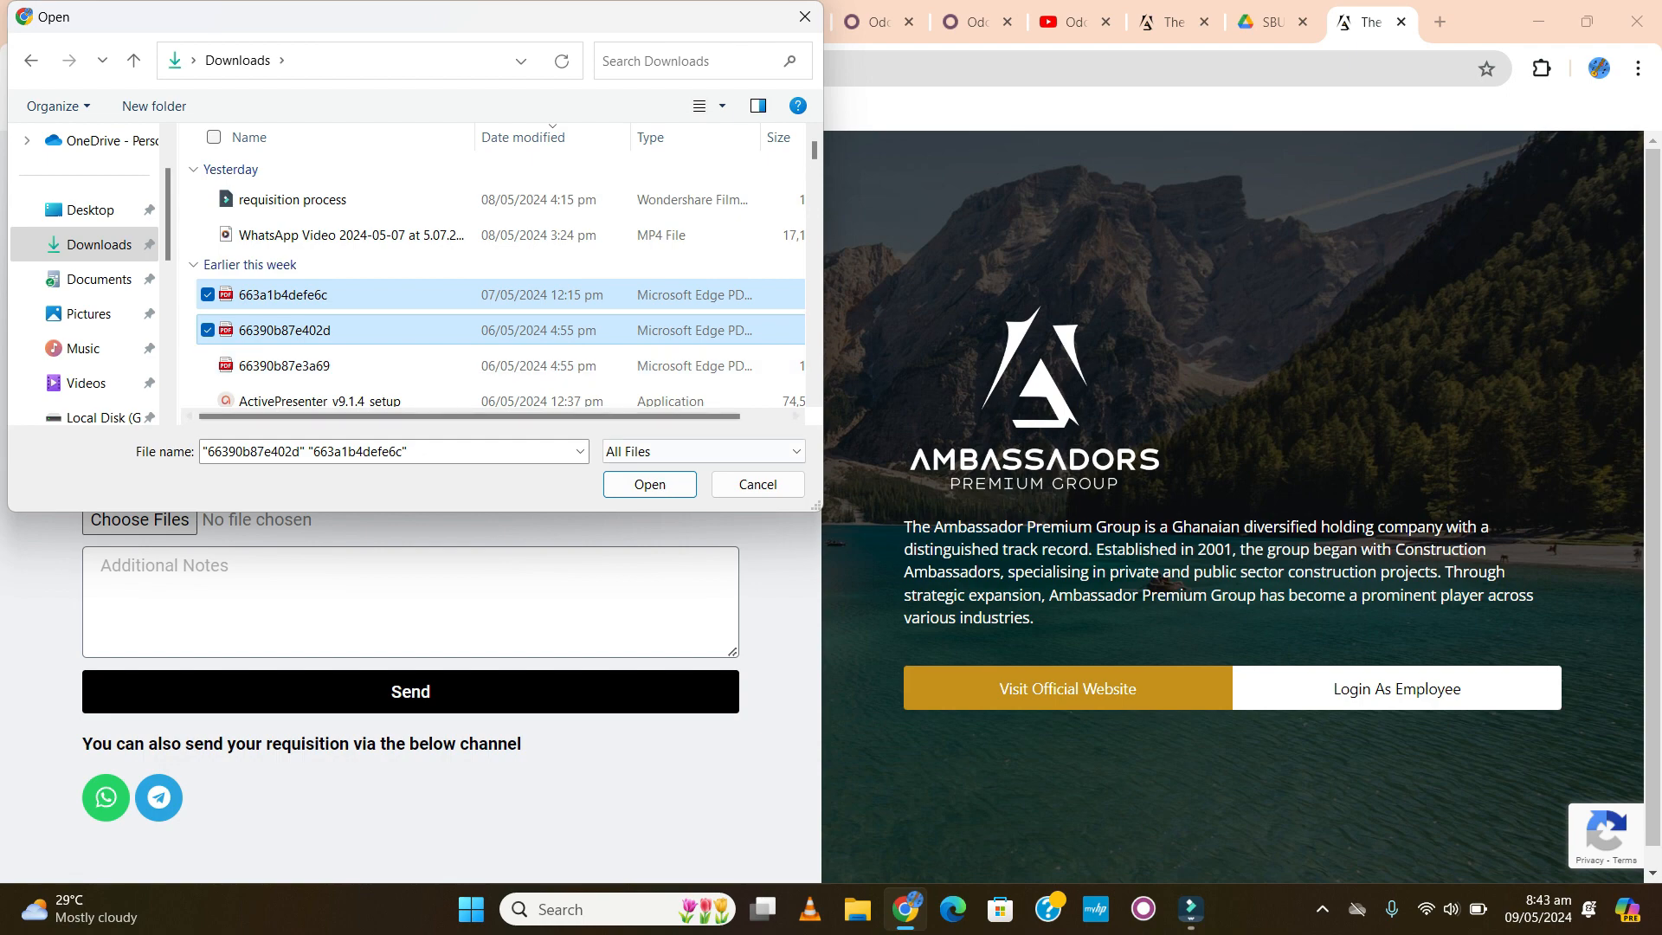
click(649, 484)
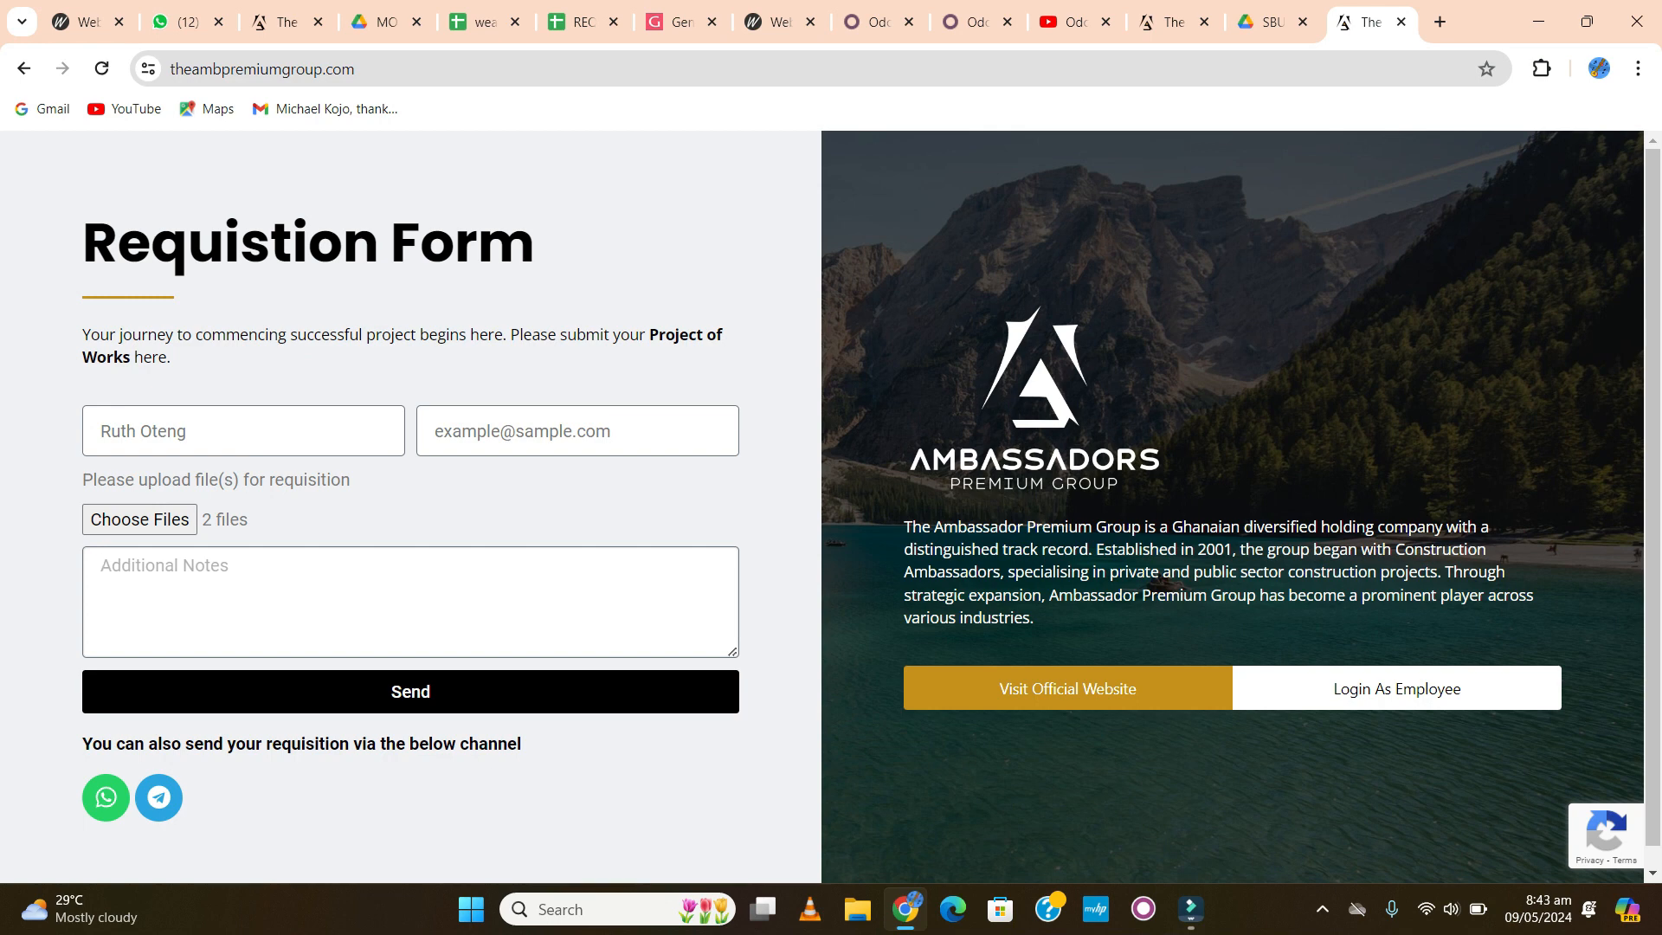
- Enter the note 'Requisition for Cement- Akumadan Phase 1' and send the form
text(Requisition for Cement)
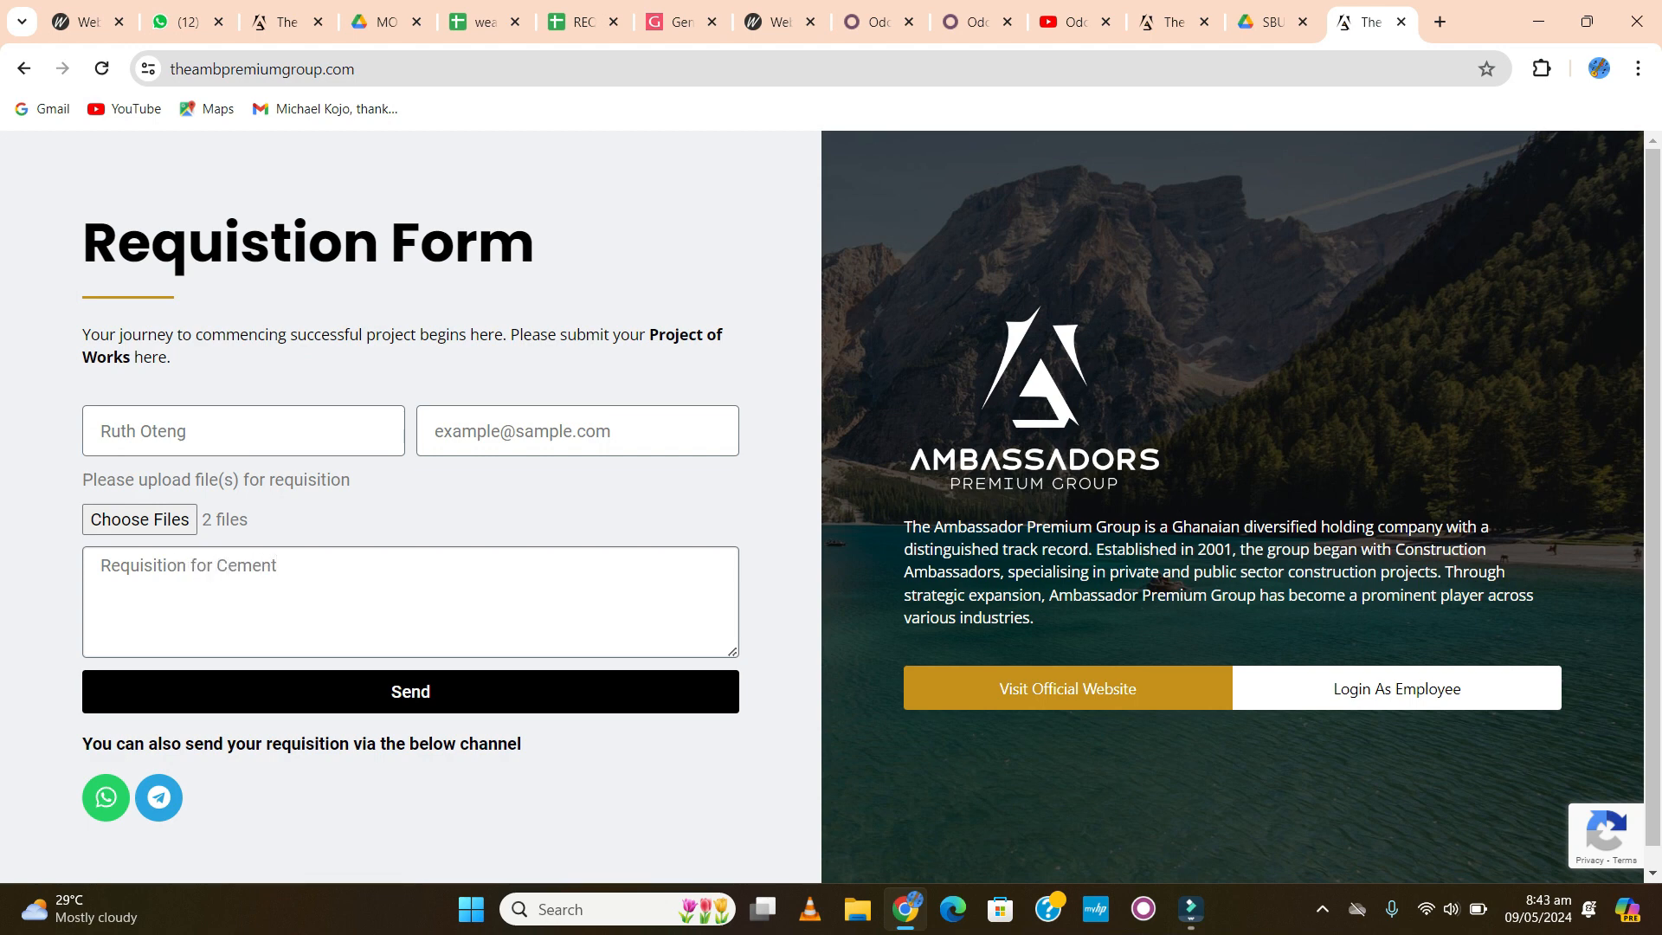
text(- Akumadan Phase 1)
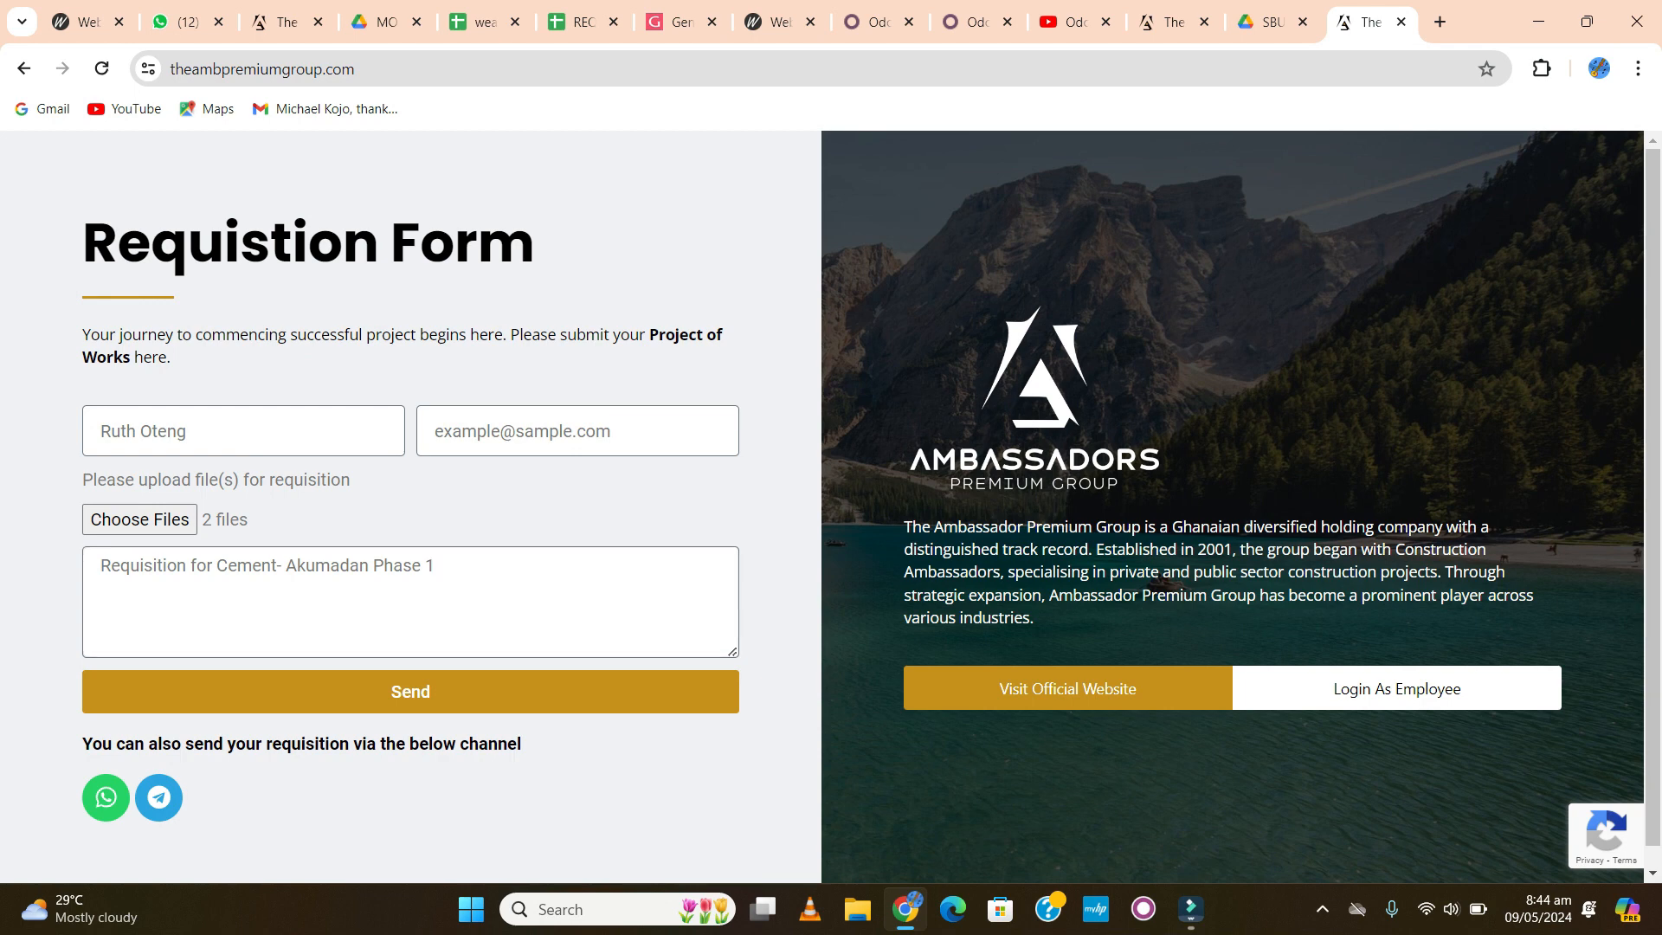
click(410, 691)
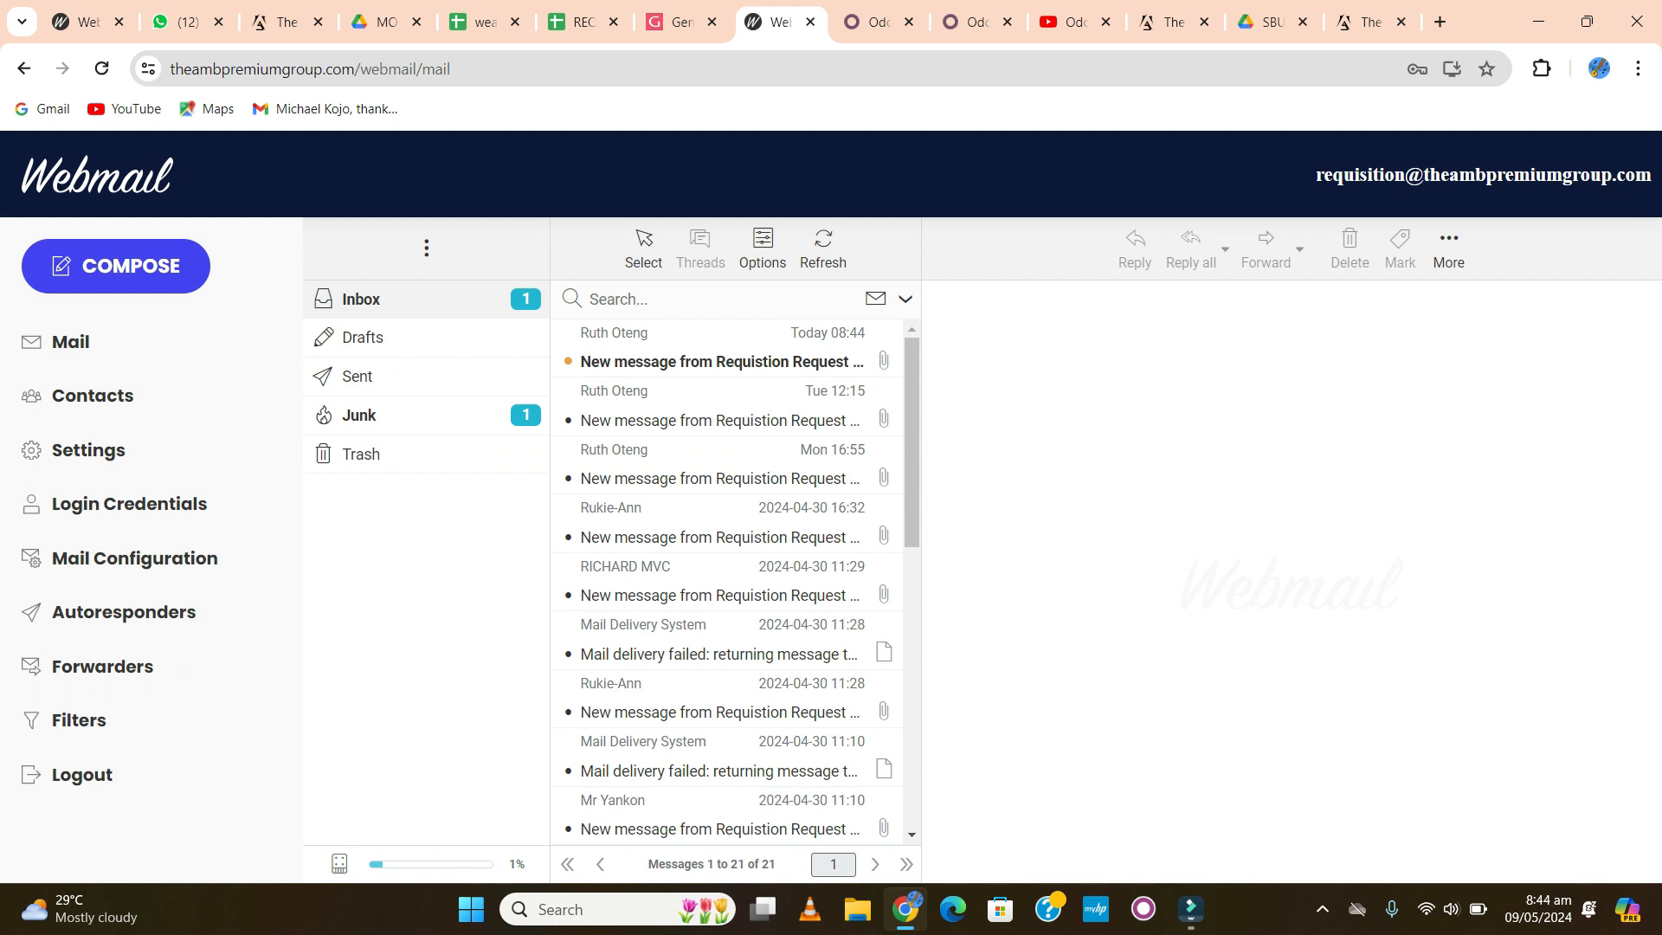
- Open the newest requisition email and download its PDF attachment 663c8cd75b3f5.pdf
click(720, 362)
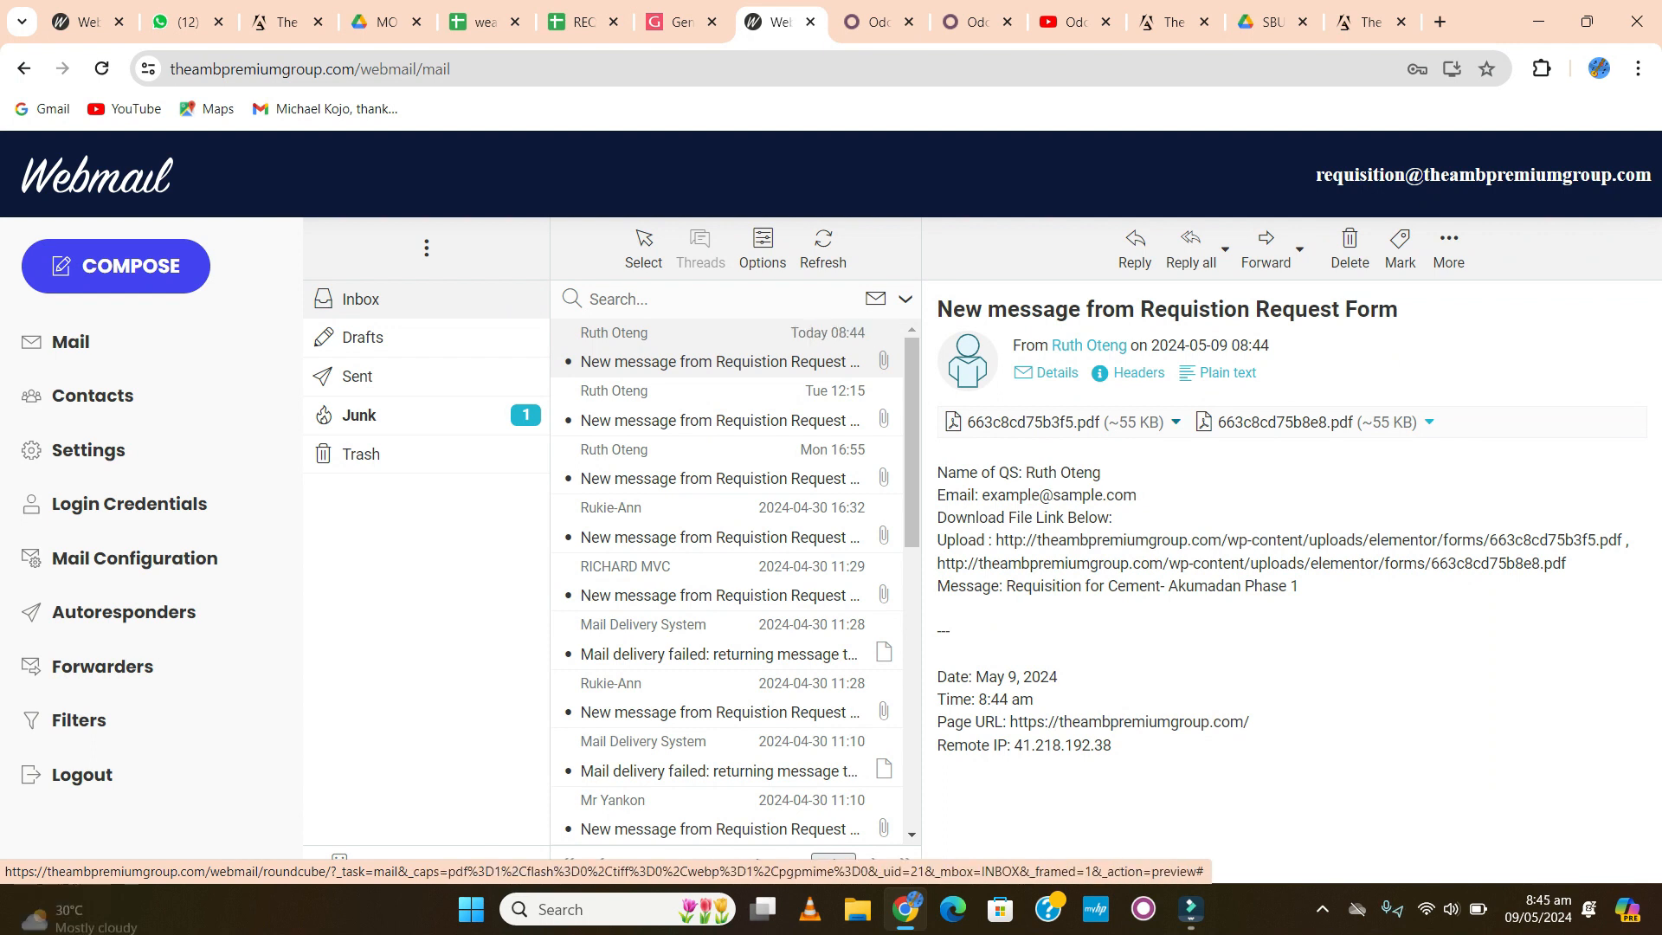
click(1175, 421)
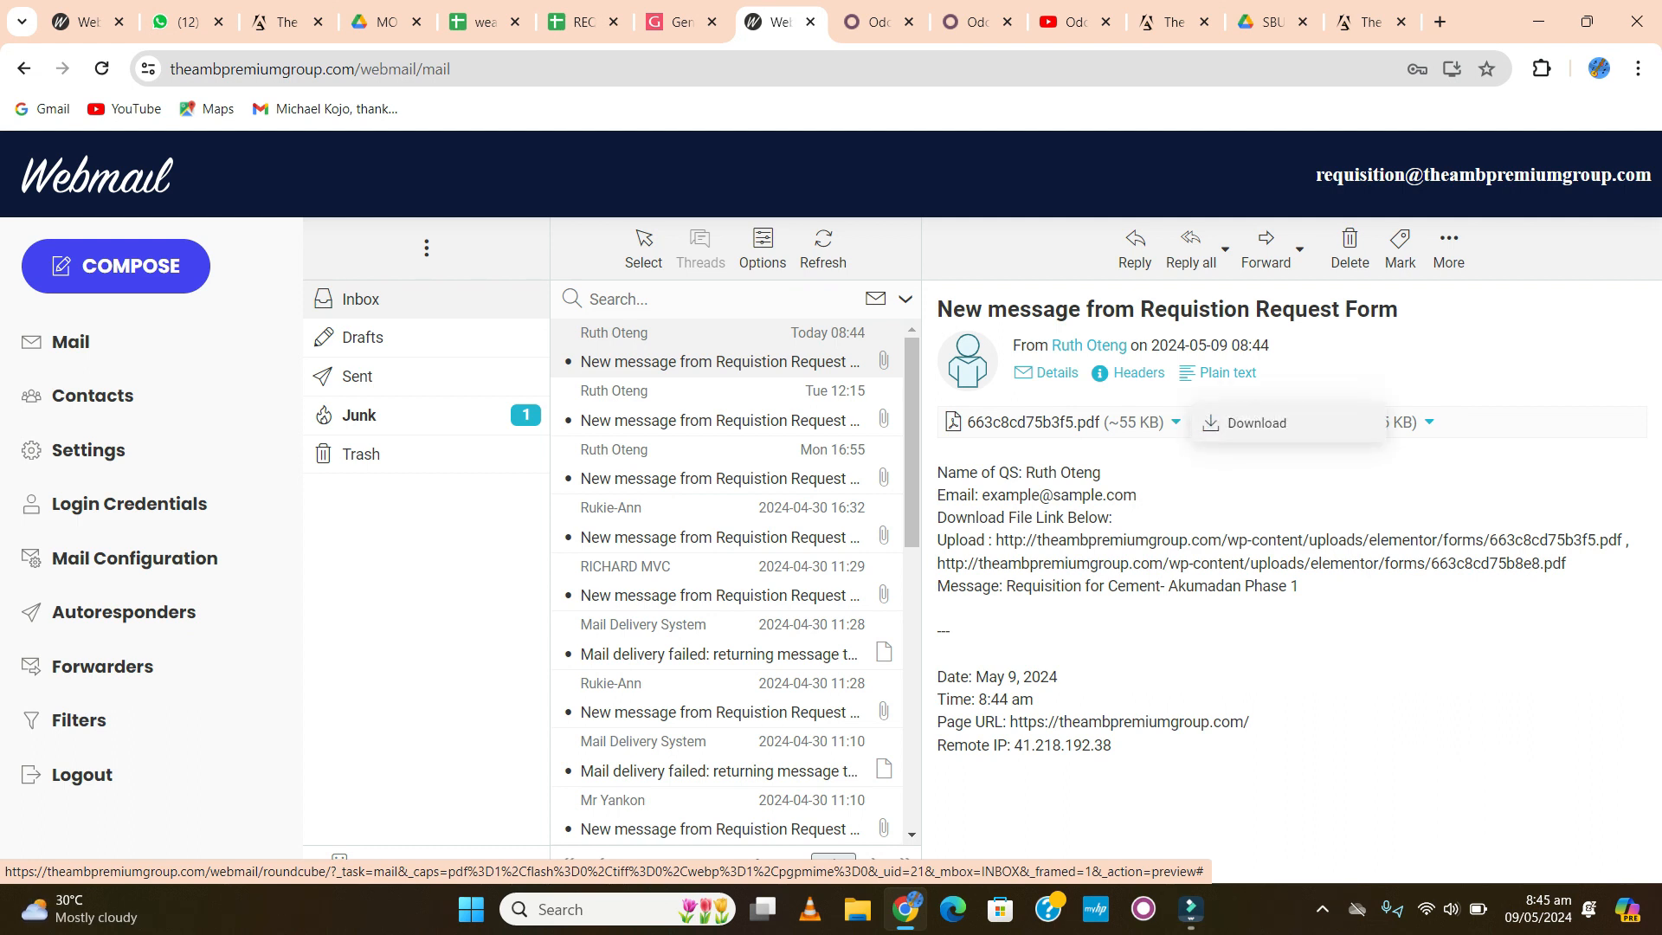
click(1257, 423)
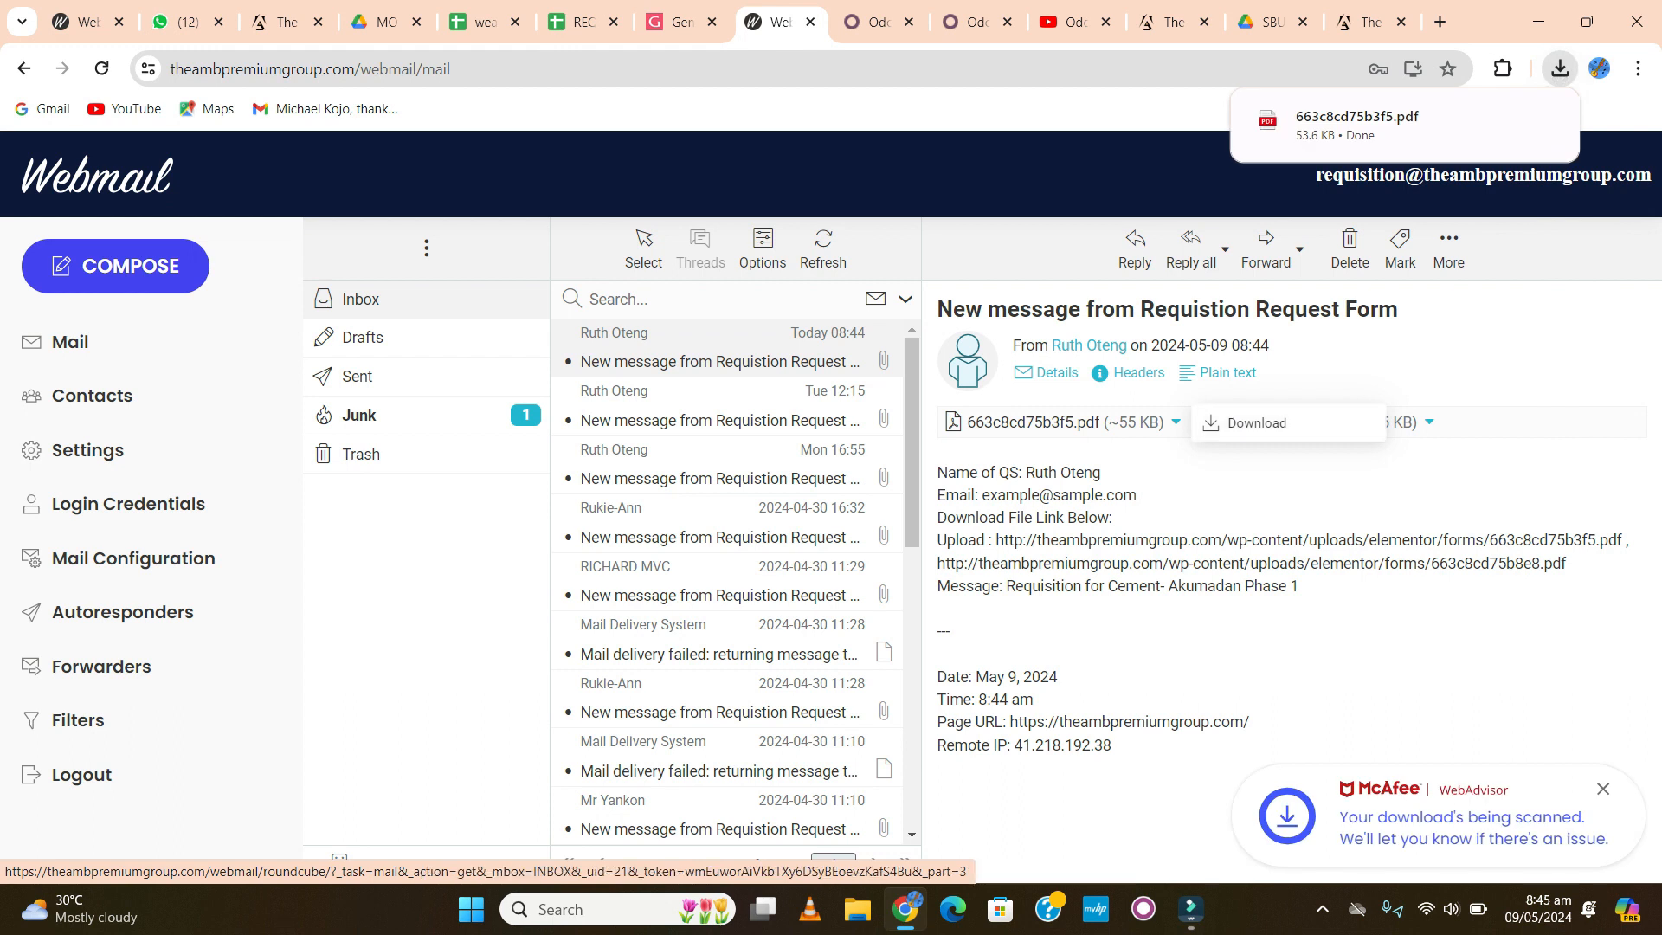
click(1429, 422)
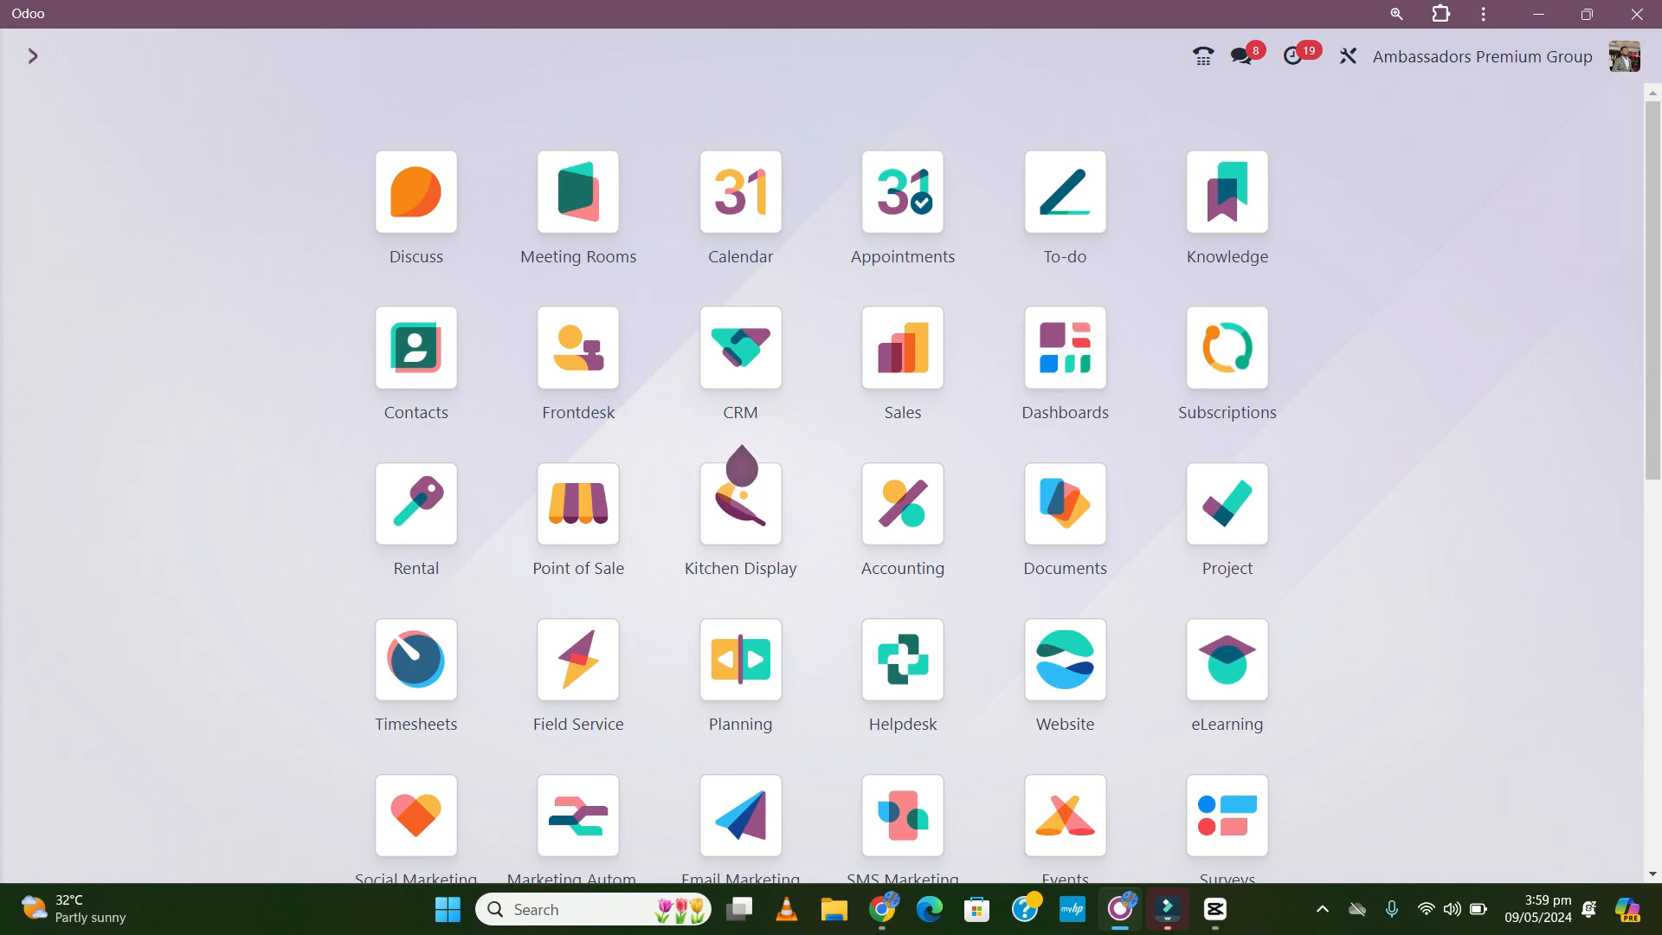
- Create a Purchase approval request with subject 'Requisition for Cement - Akumadan Phase 1'
scroll(741, 463, down, 7)
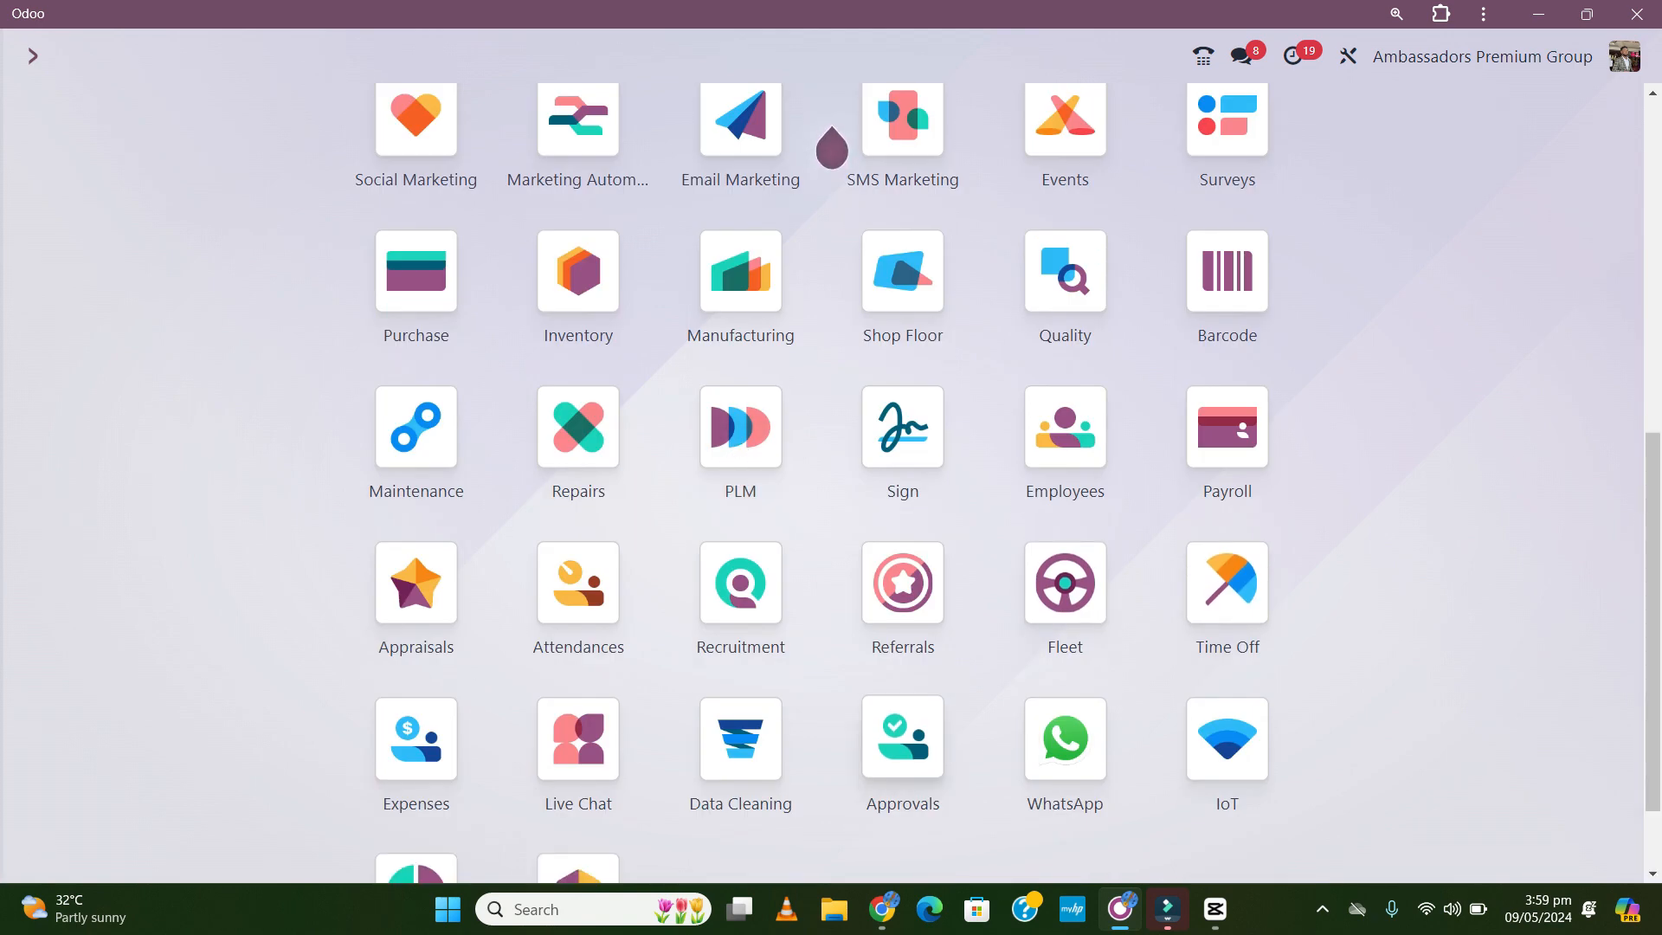
click(902, 738)
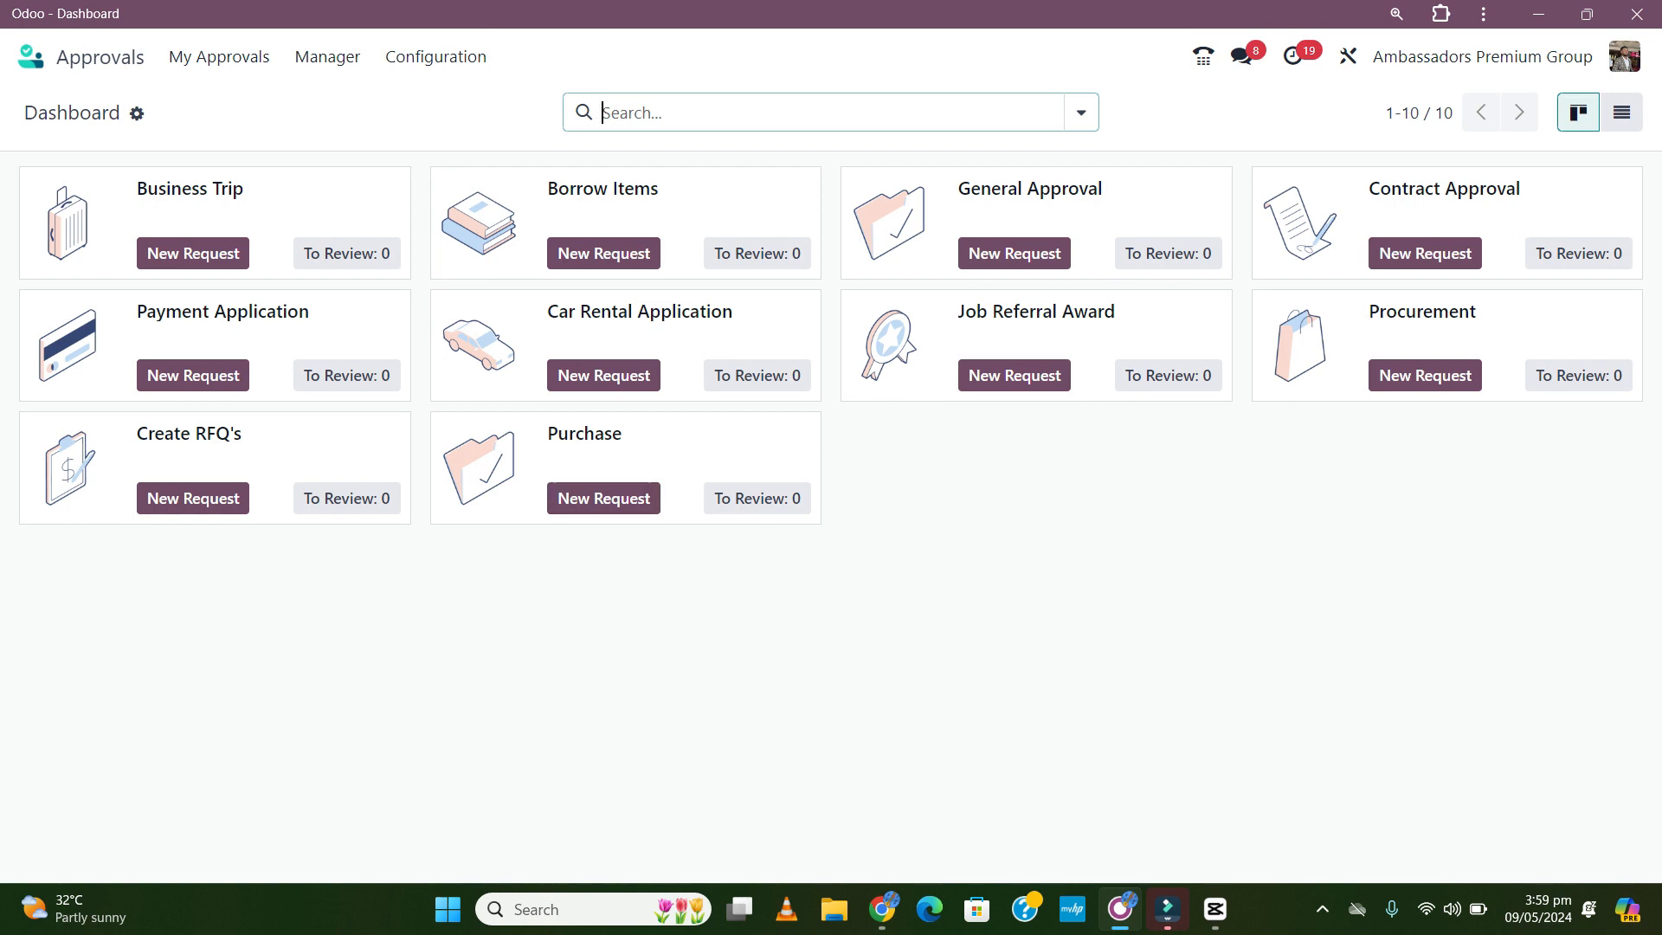
click(603, 498)
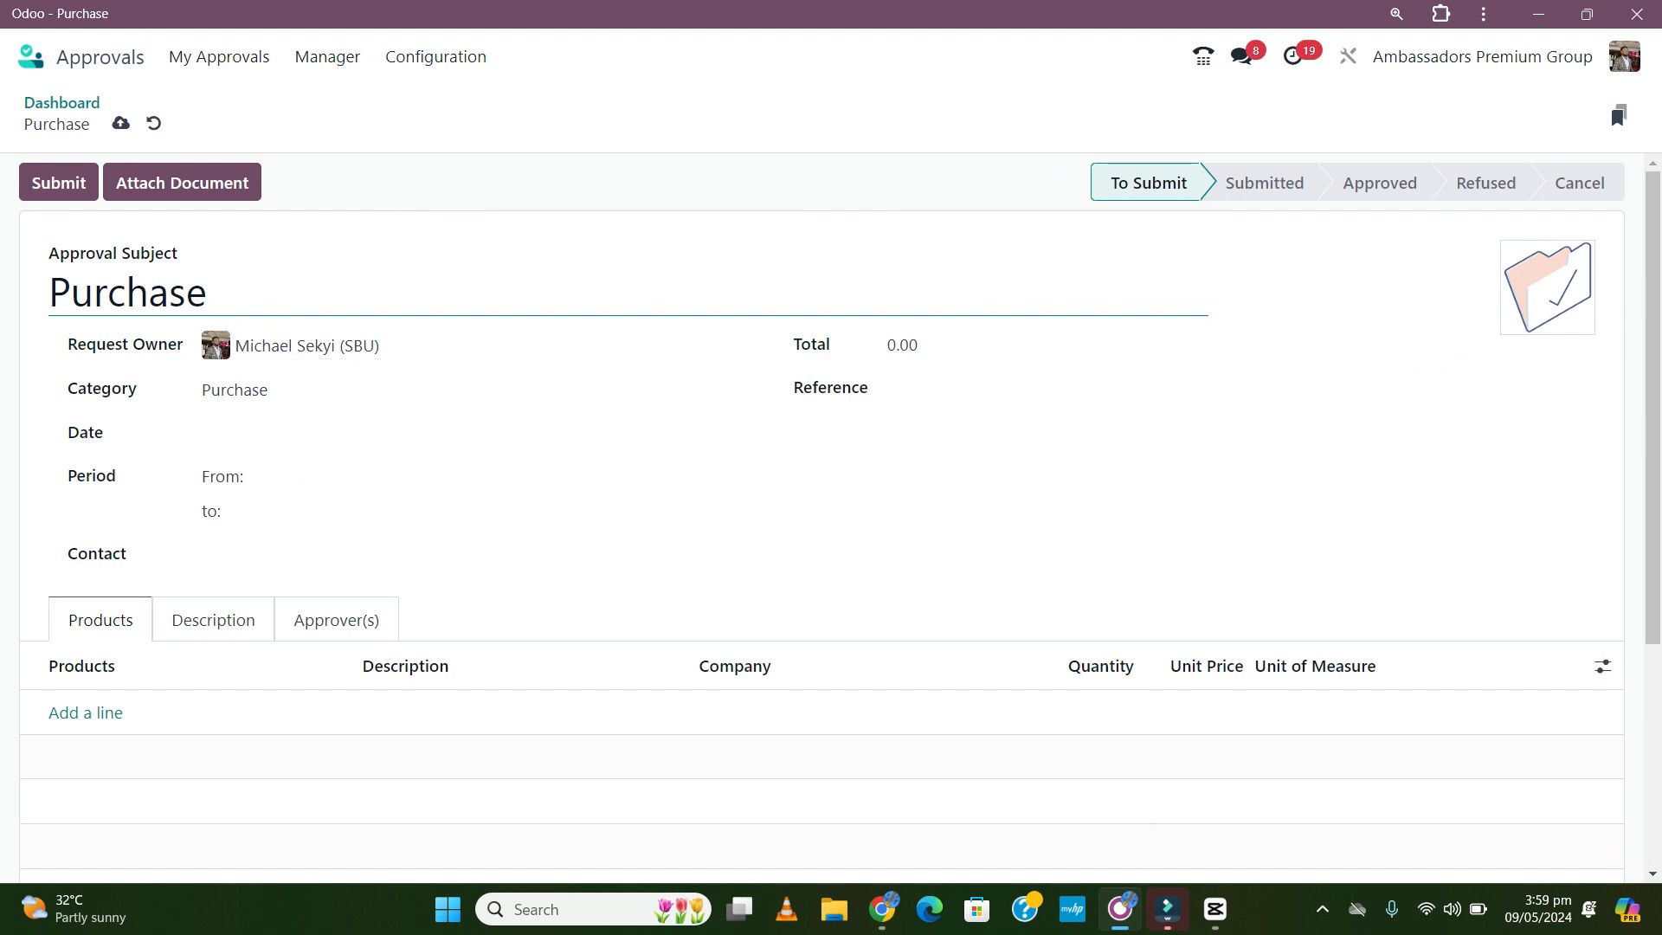
key(shift+Left)
key(shift+Left)
key(shift+Left)
key(shift+Left)
key(shift+Left)
key(shift+Left)
key(shift+Left)
key(shift+Left)
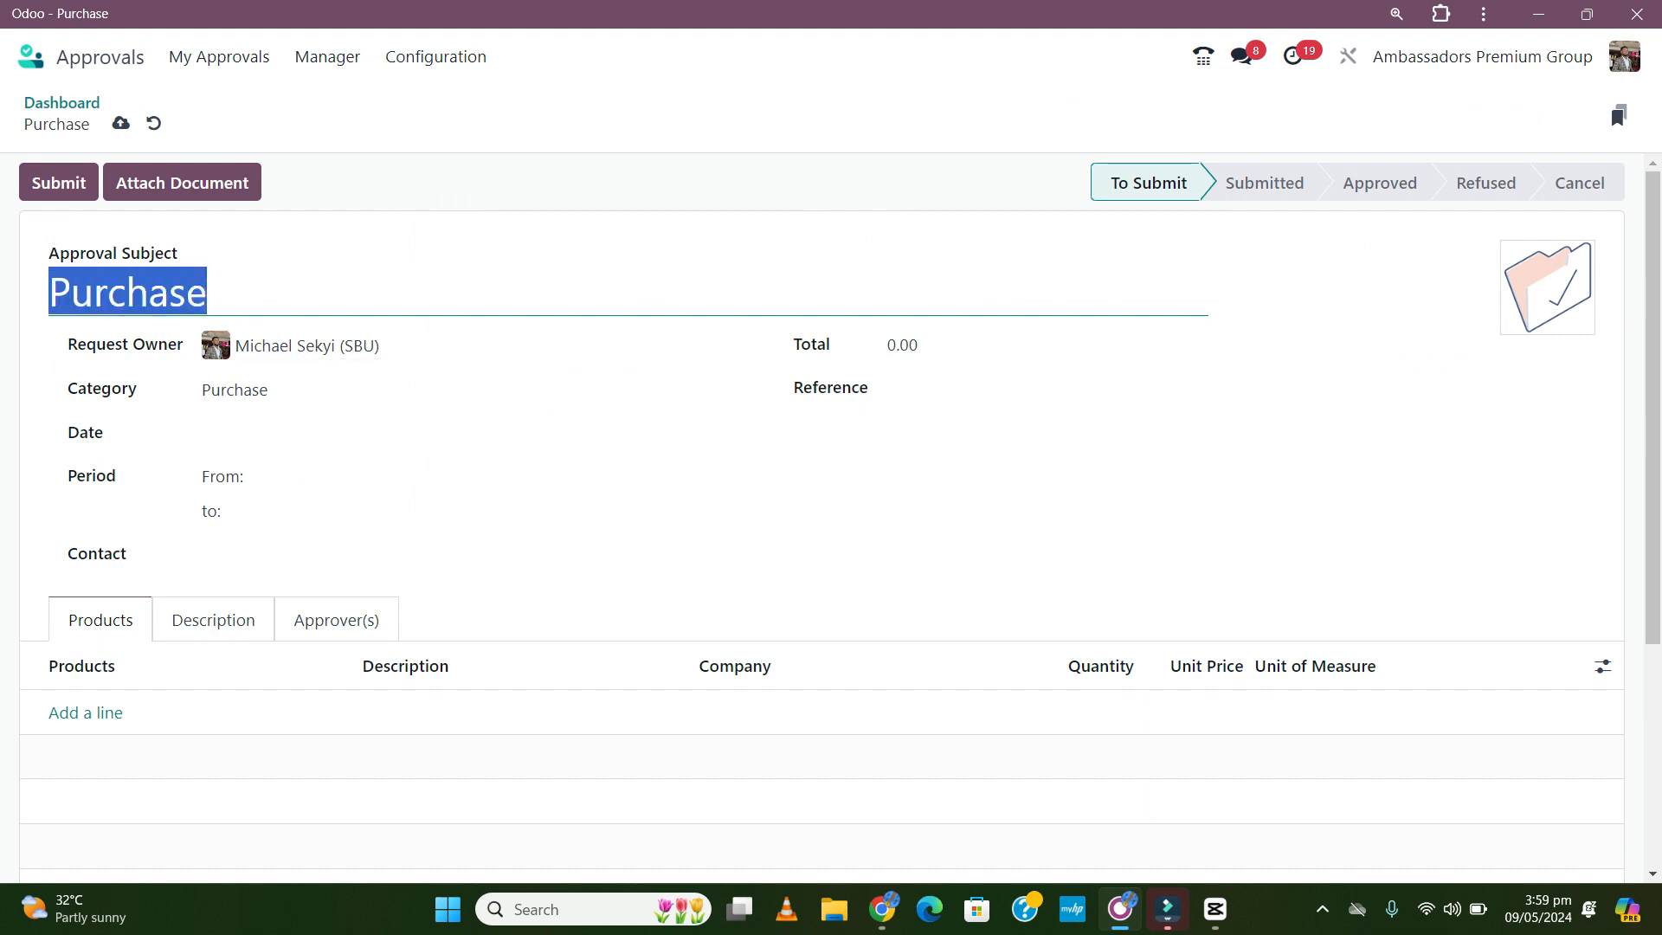
key(BackSpace)
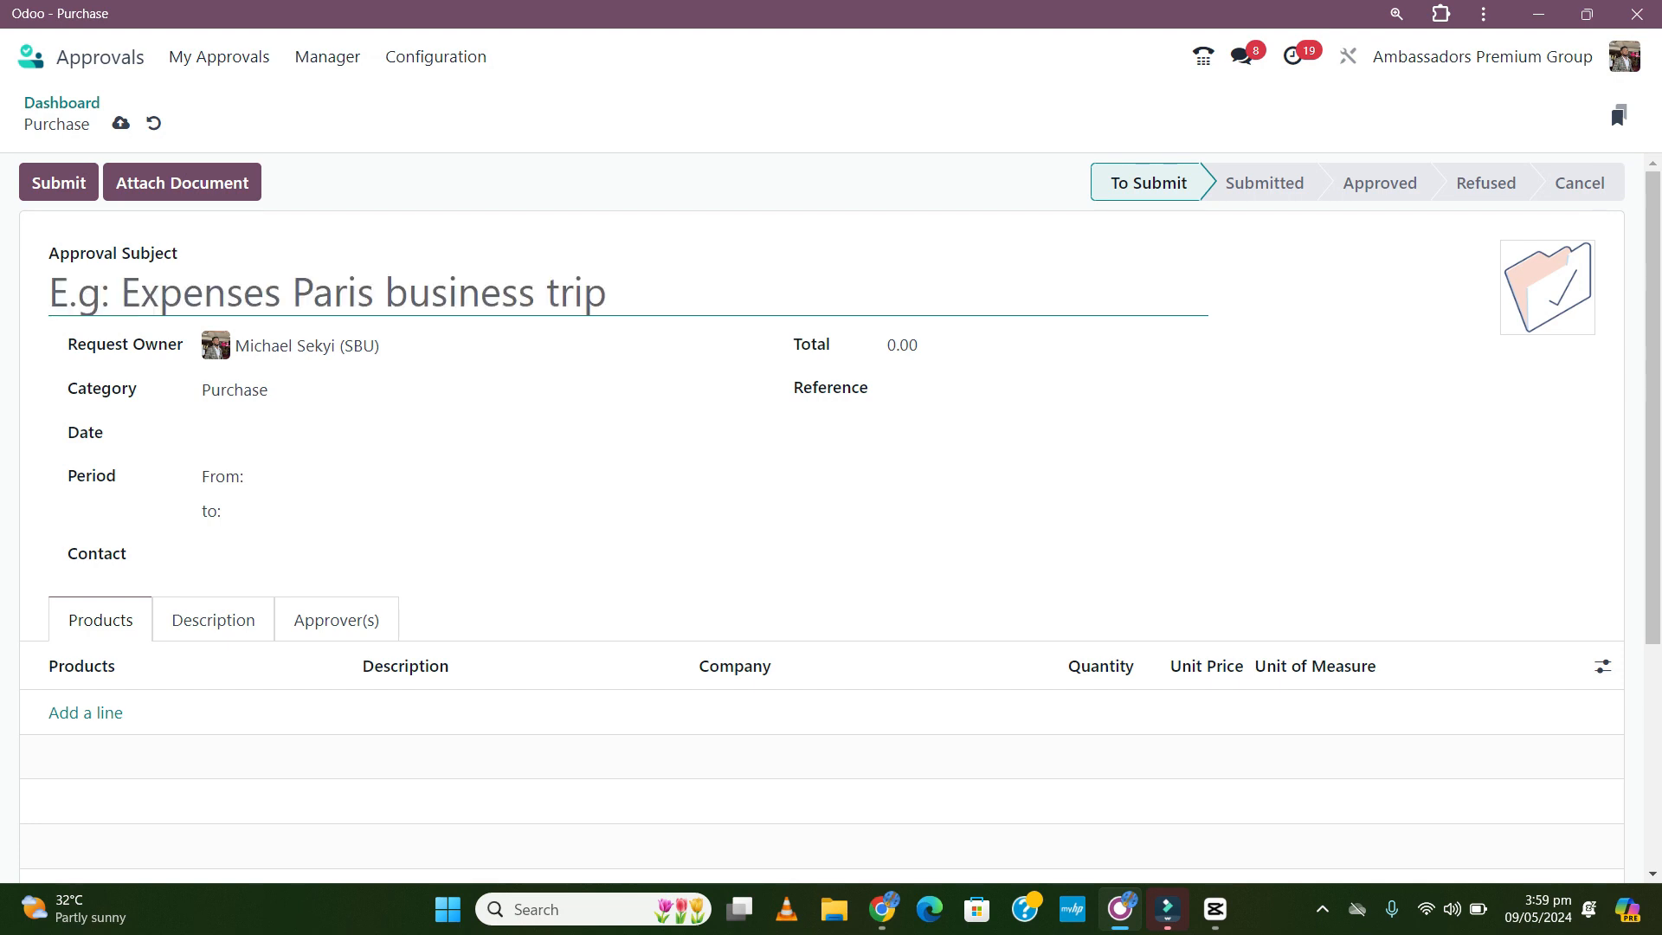
text(Requisi)
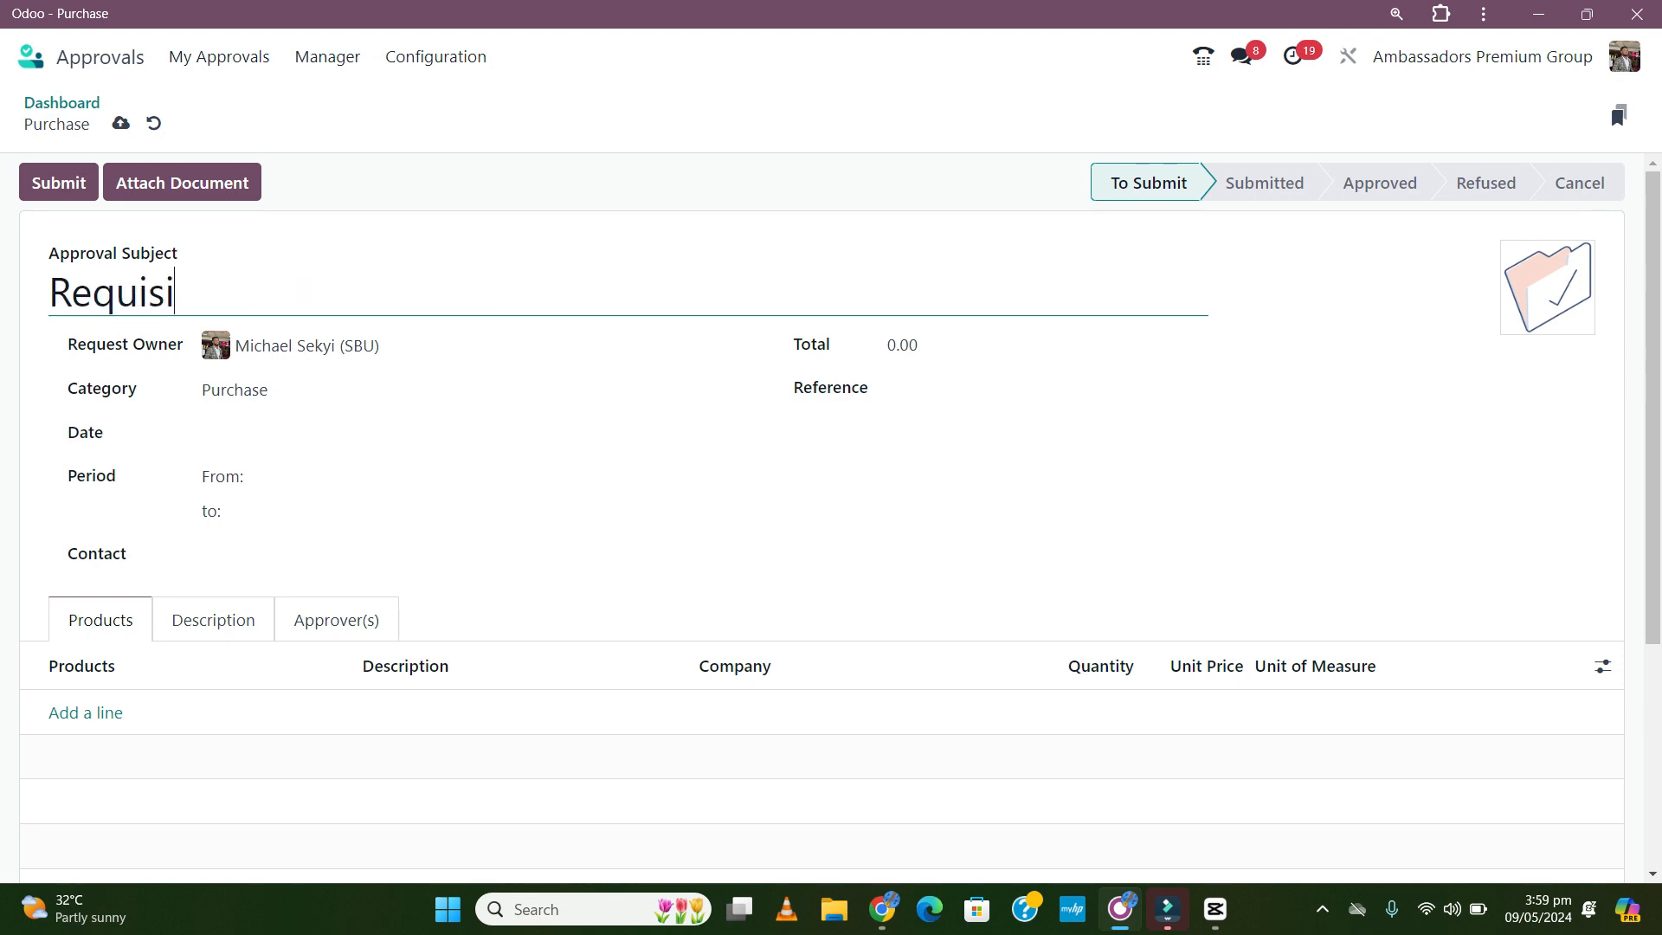
text(tion for Ce)
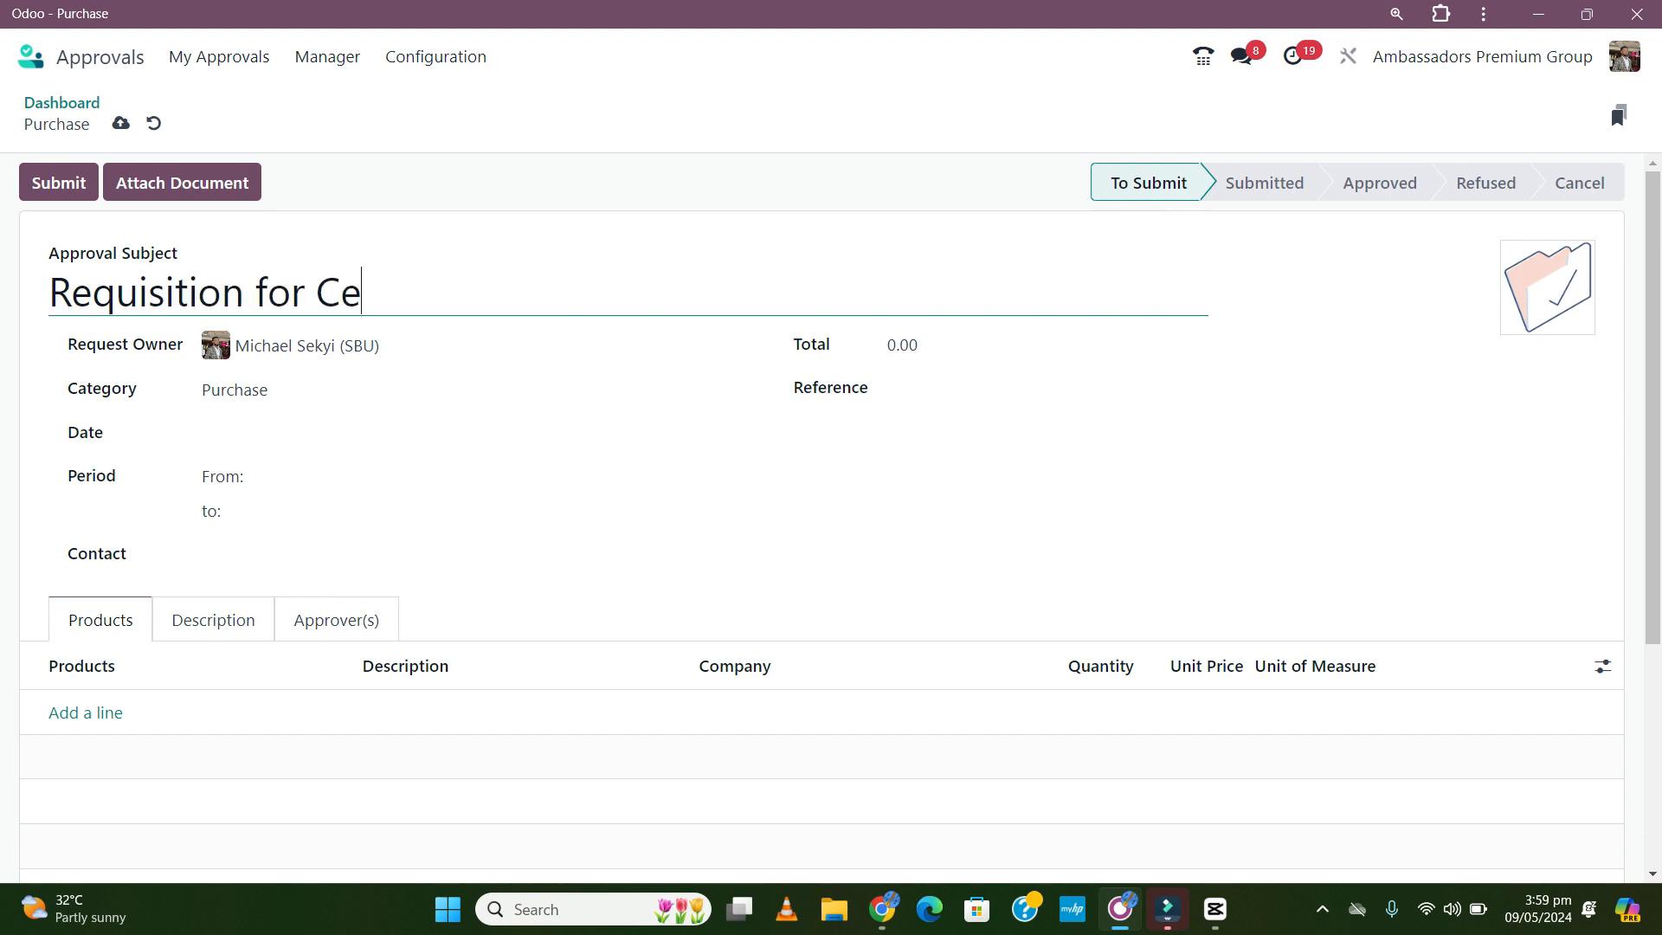
text(ment - Akumadan Phas)
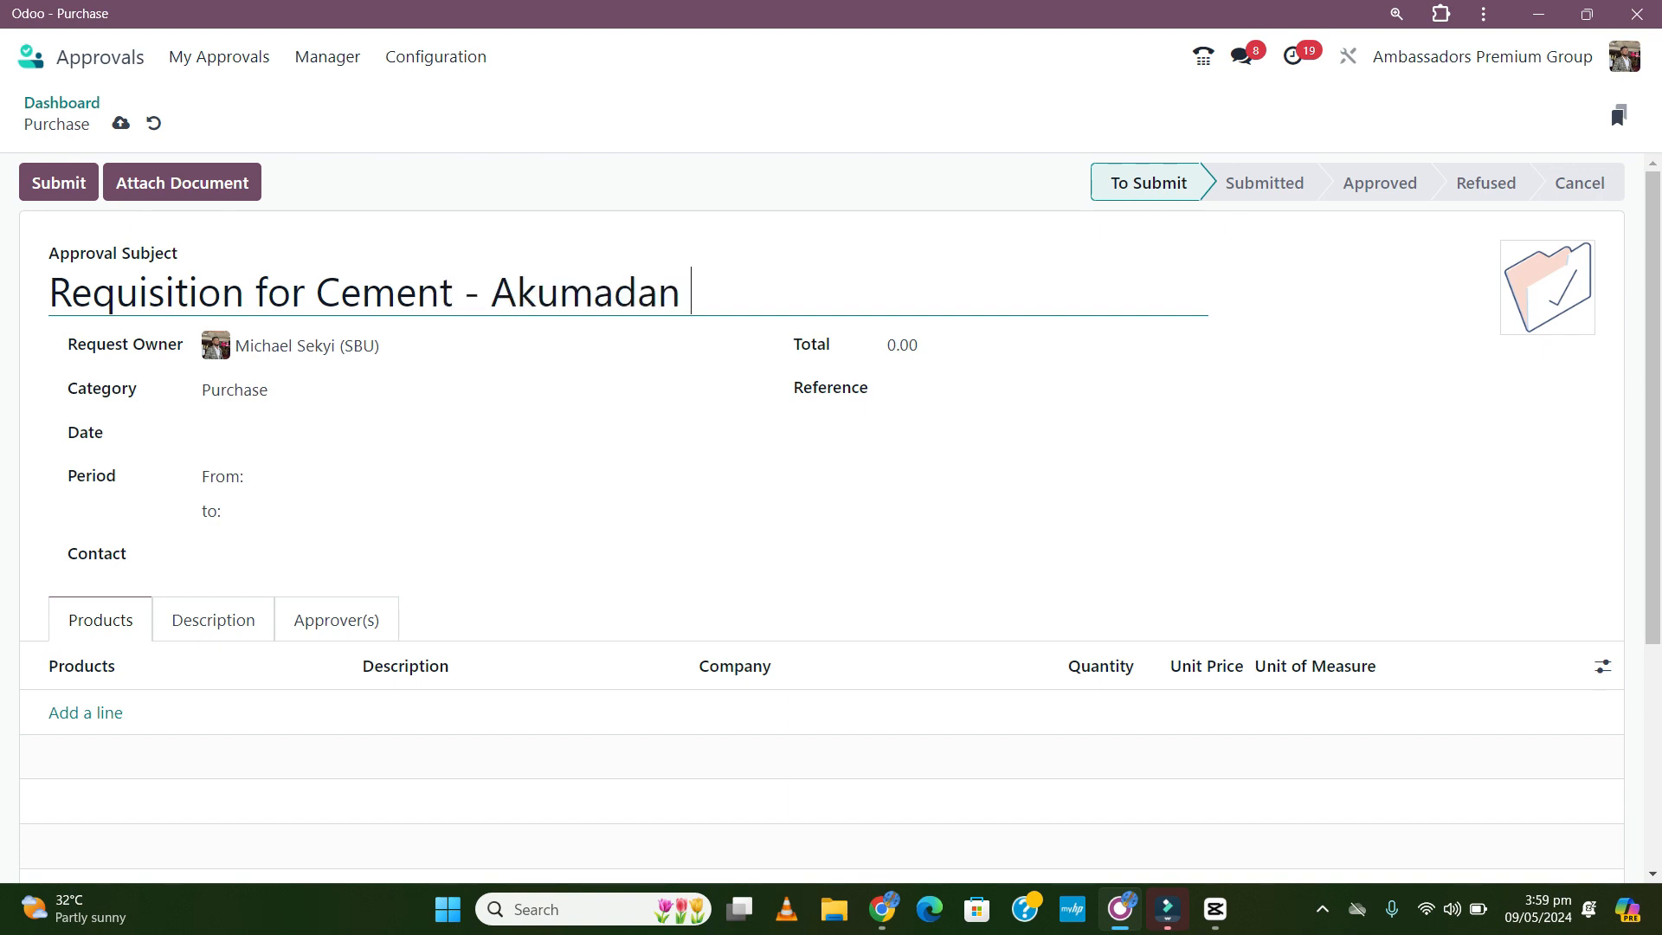
text(e 1)
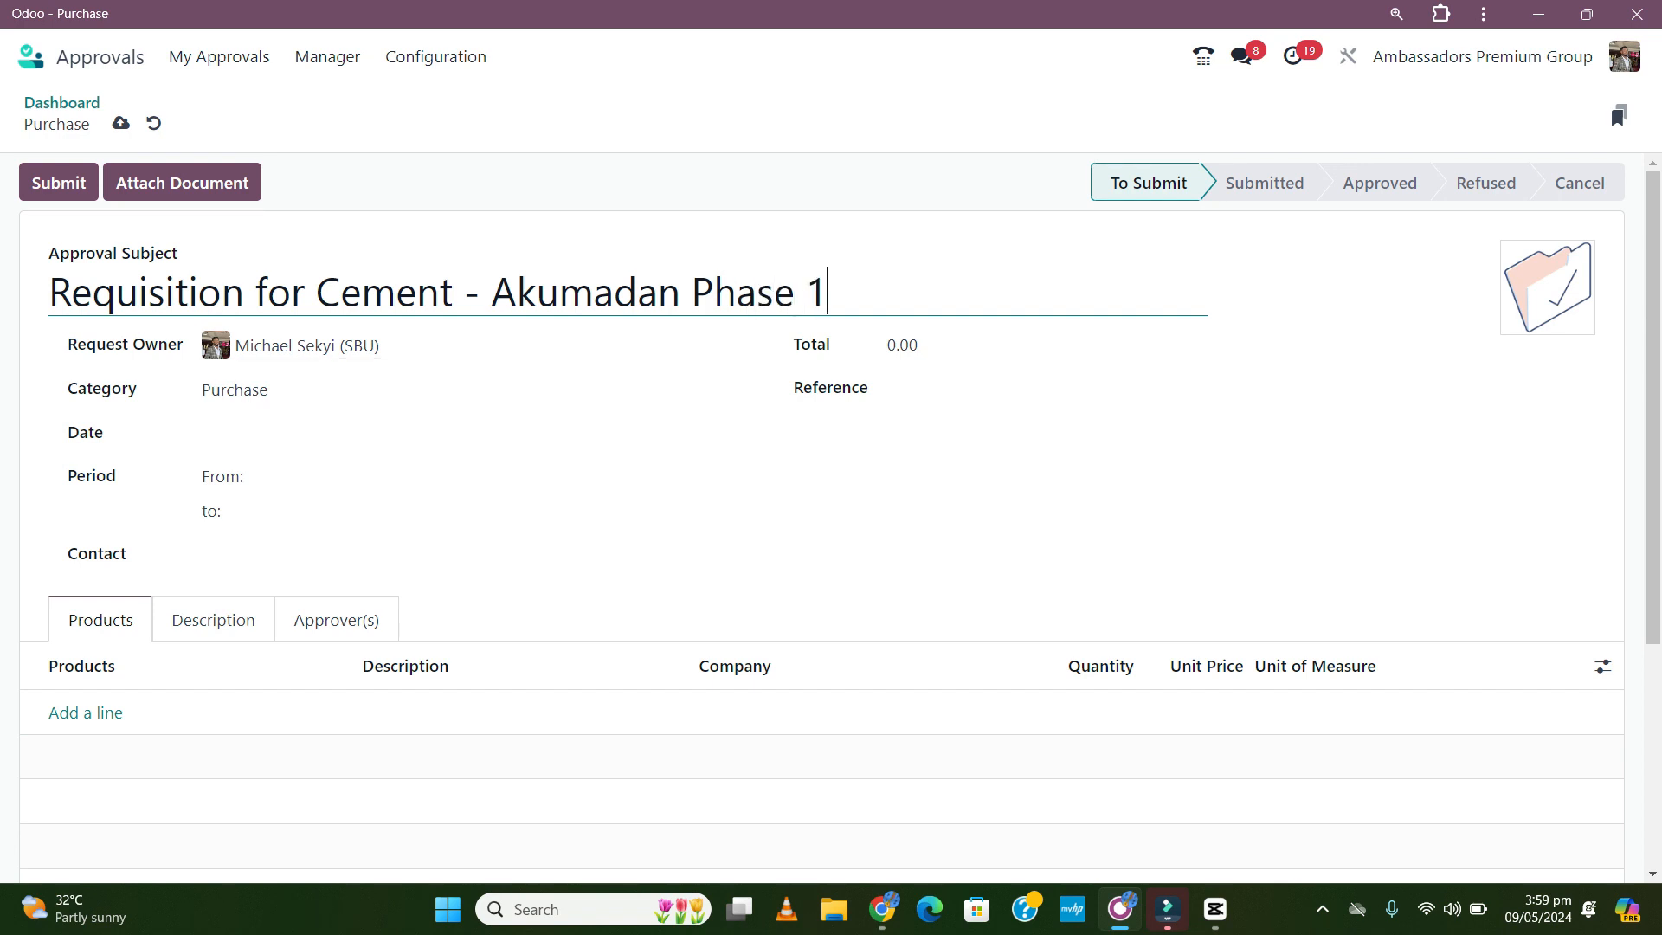
click(1038, 388)
- Set the reference to 'Akumadan Project' and the request date to 9 May 2024
text(Akumadan)
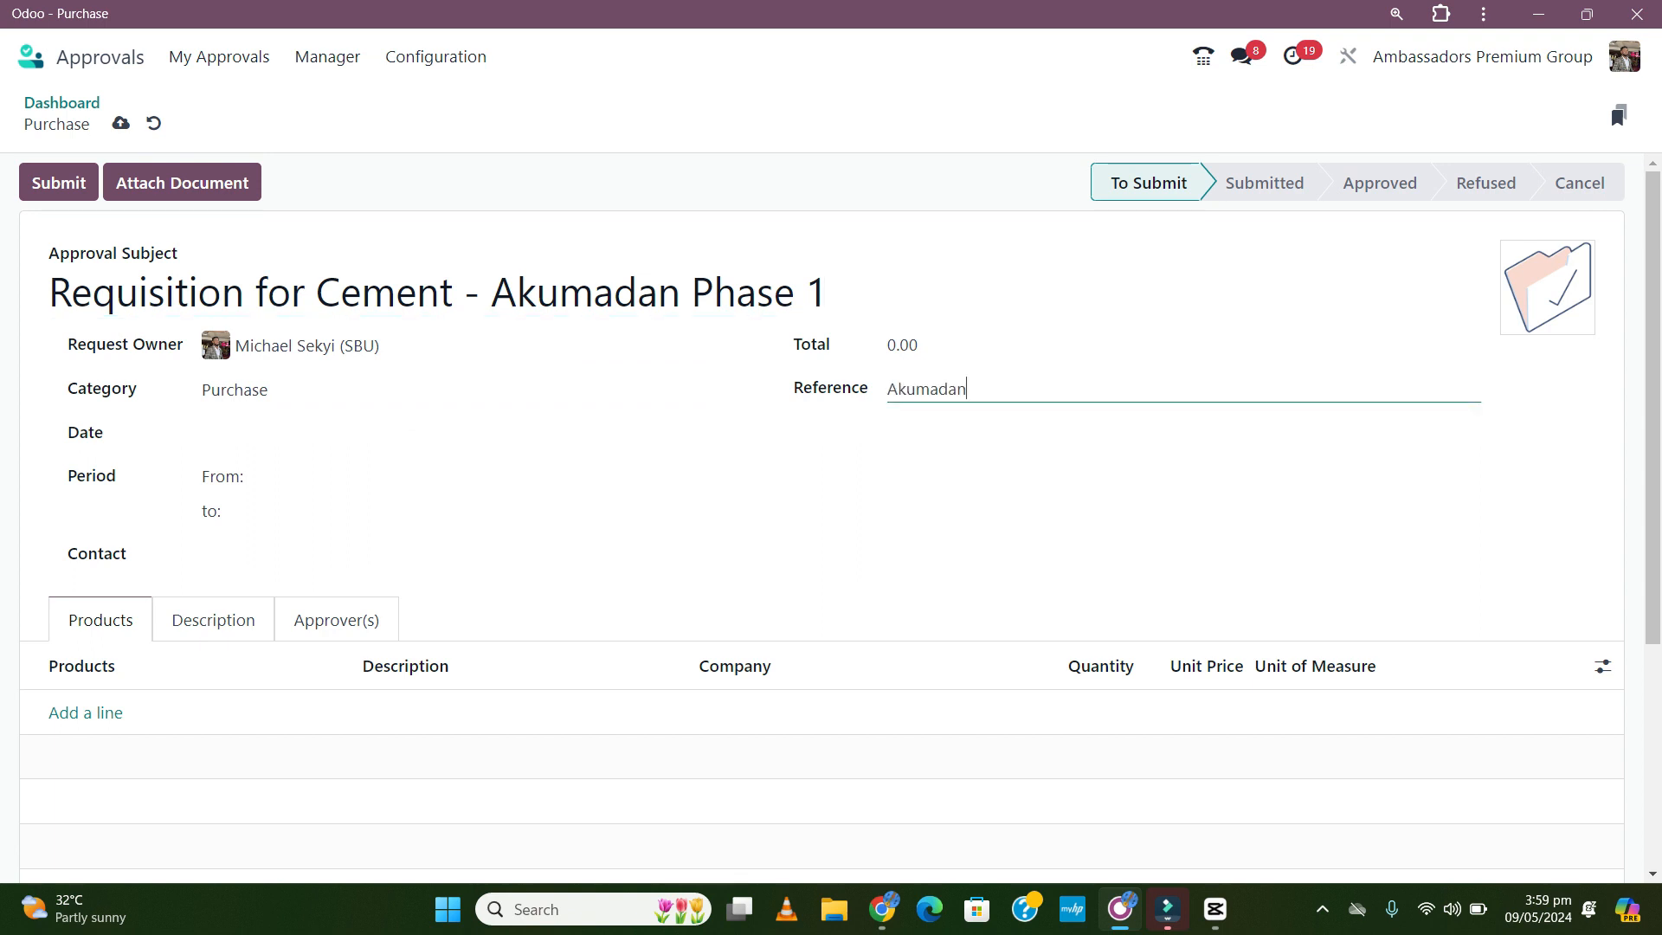
text( Project)
click(297, 433)
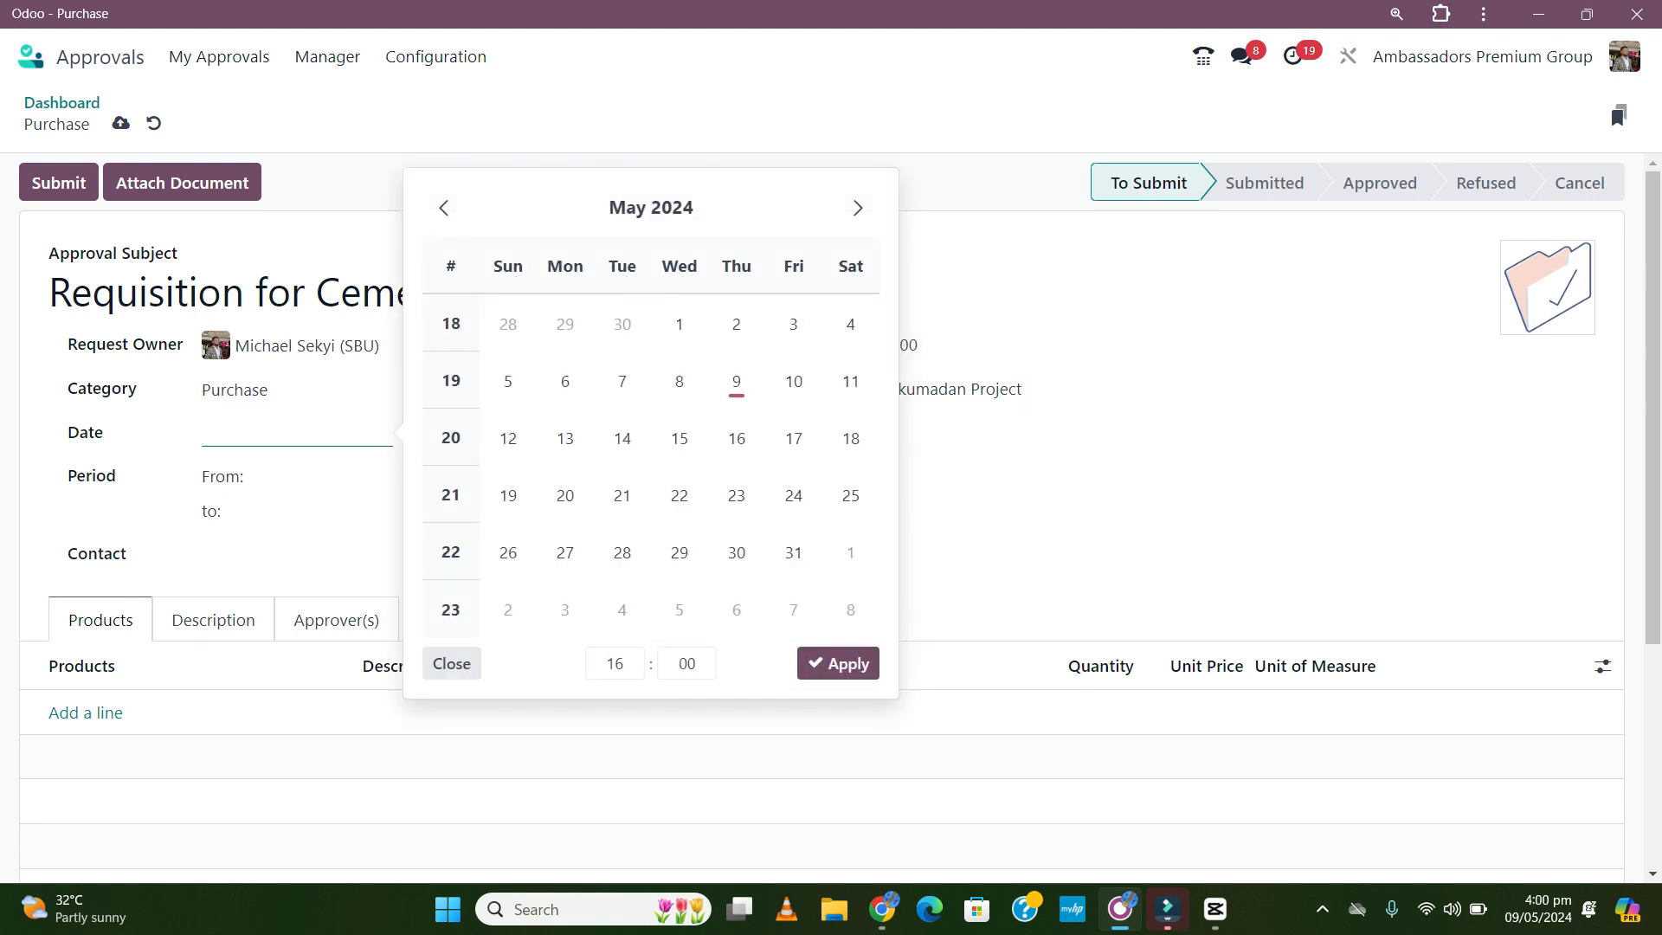
click(736, 380)
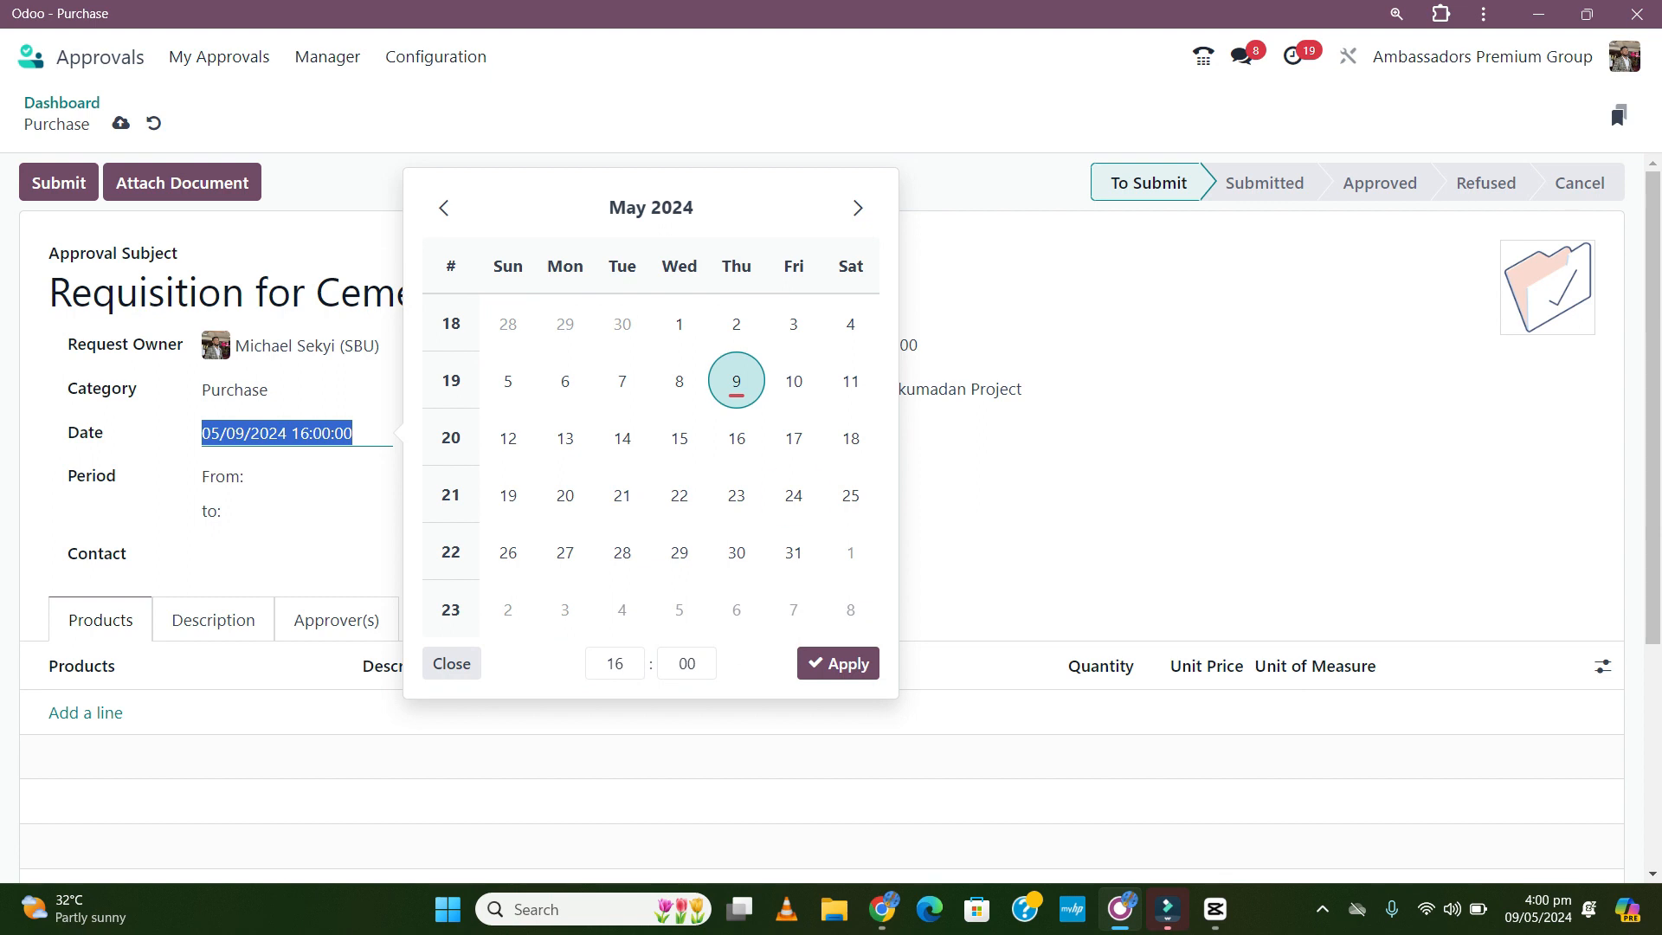
click(838, 663)
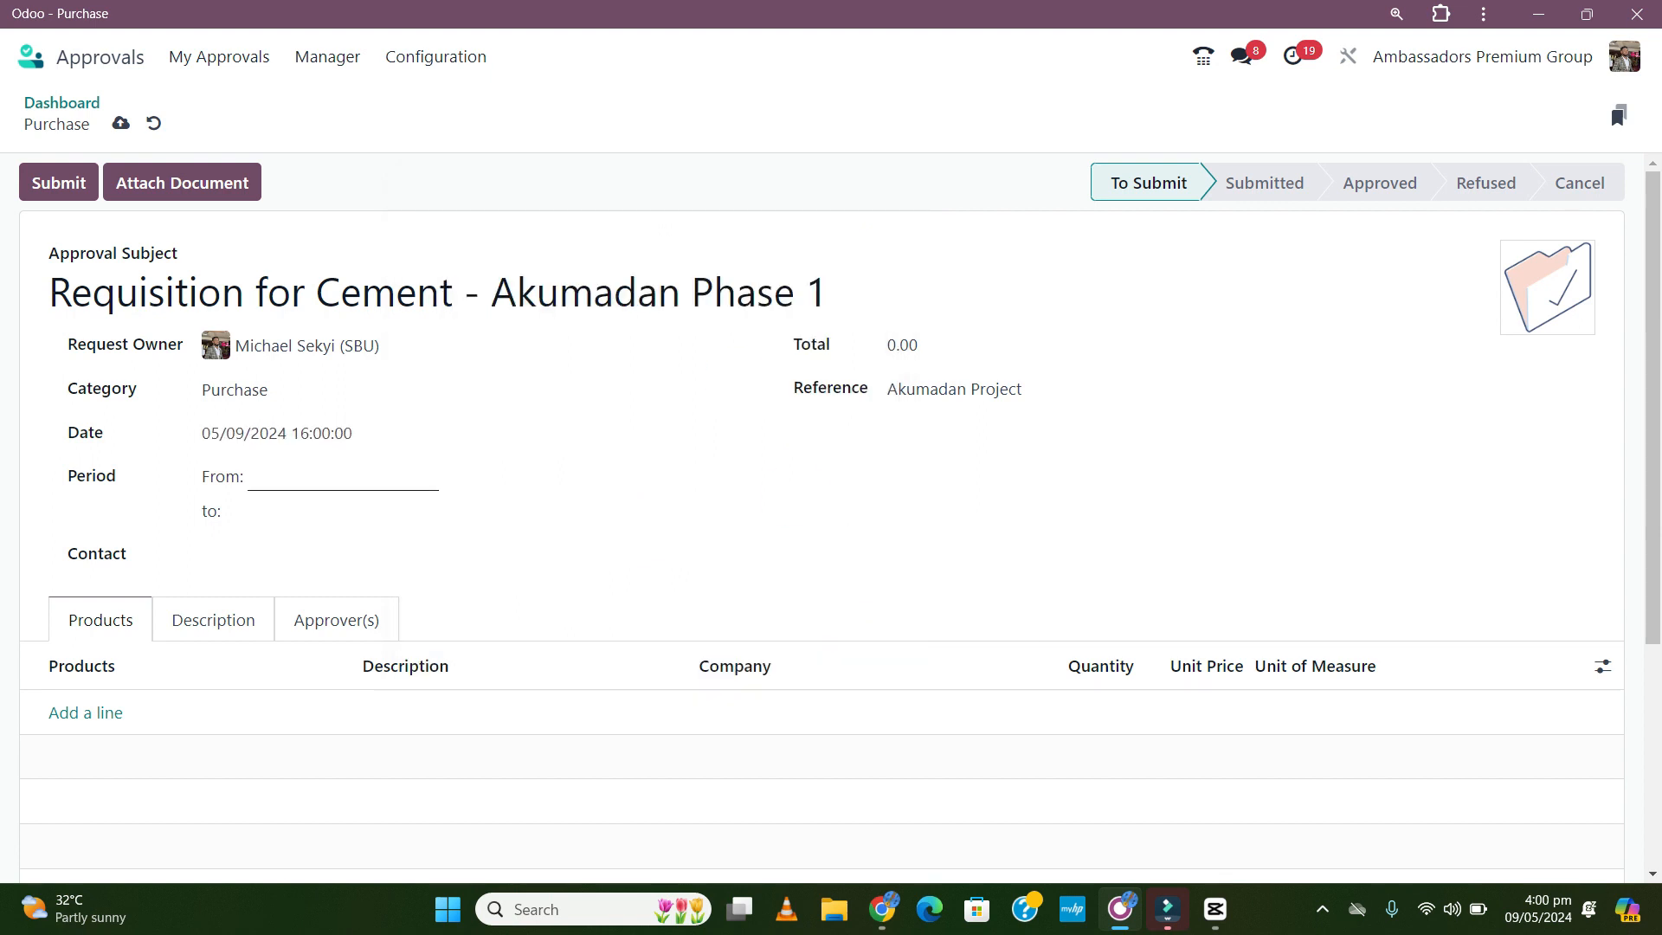
- Set the period from 9 May to 16 May 2024 and start searching for the contact
click(328, 478)
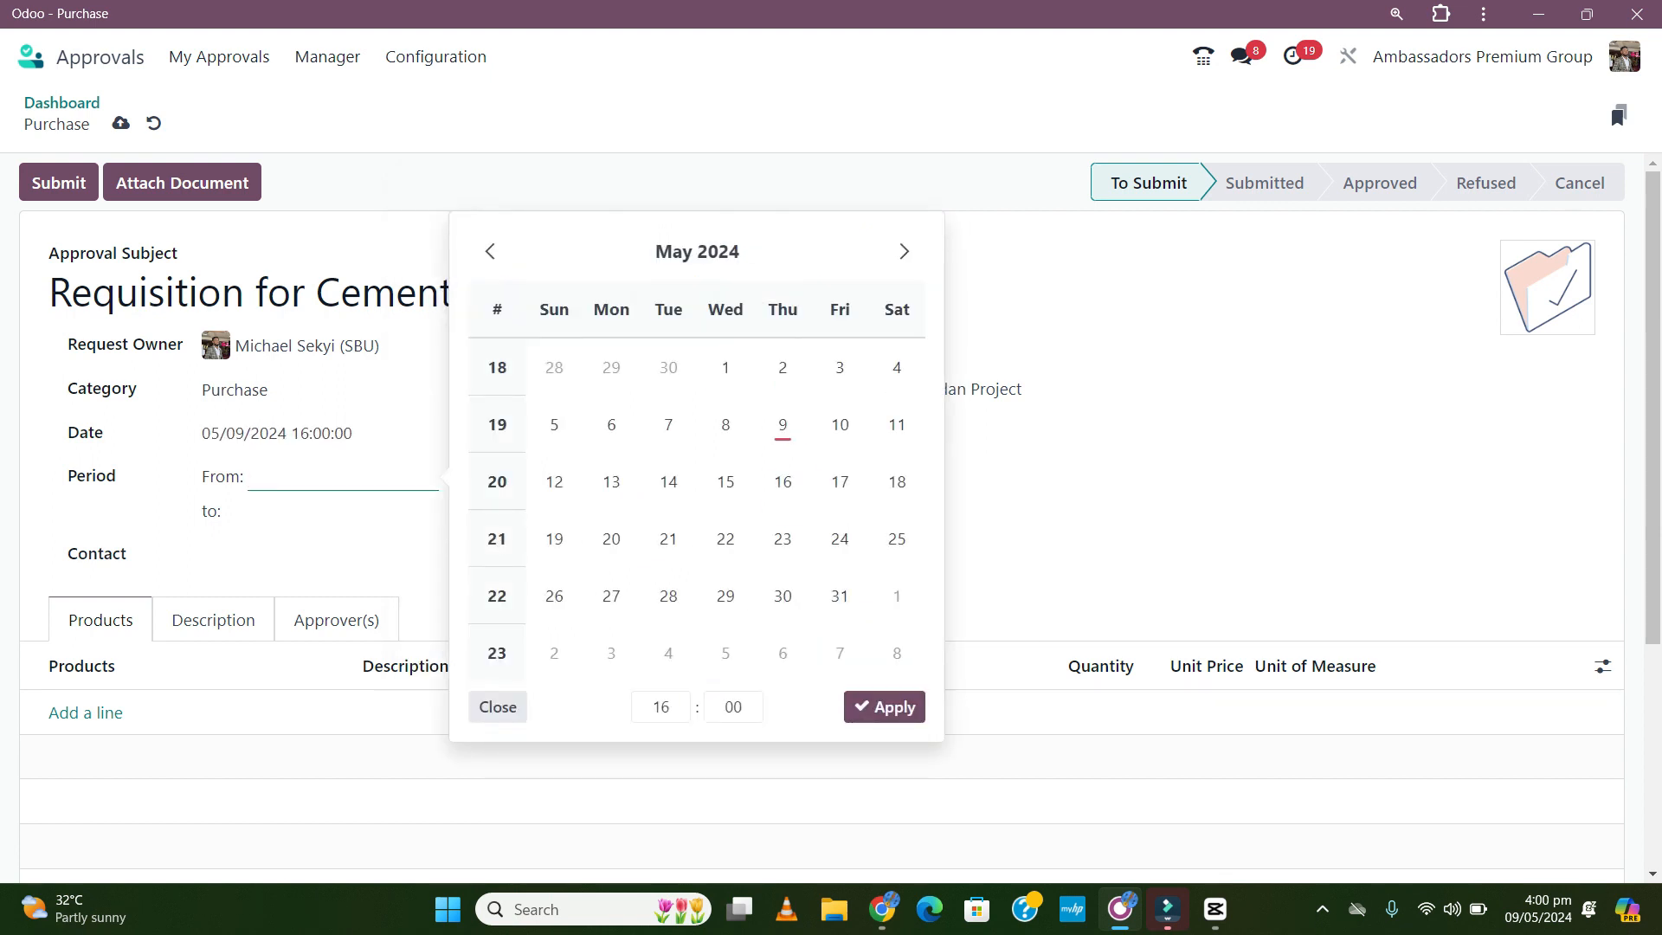
click(783, 424)
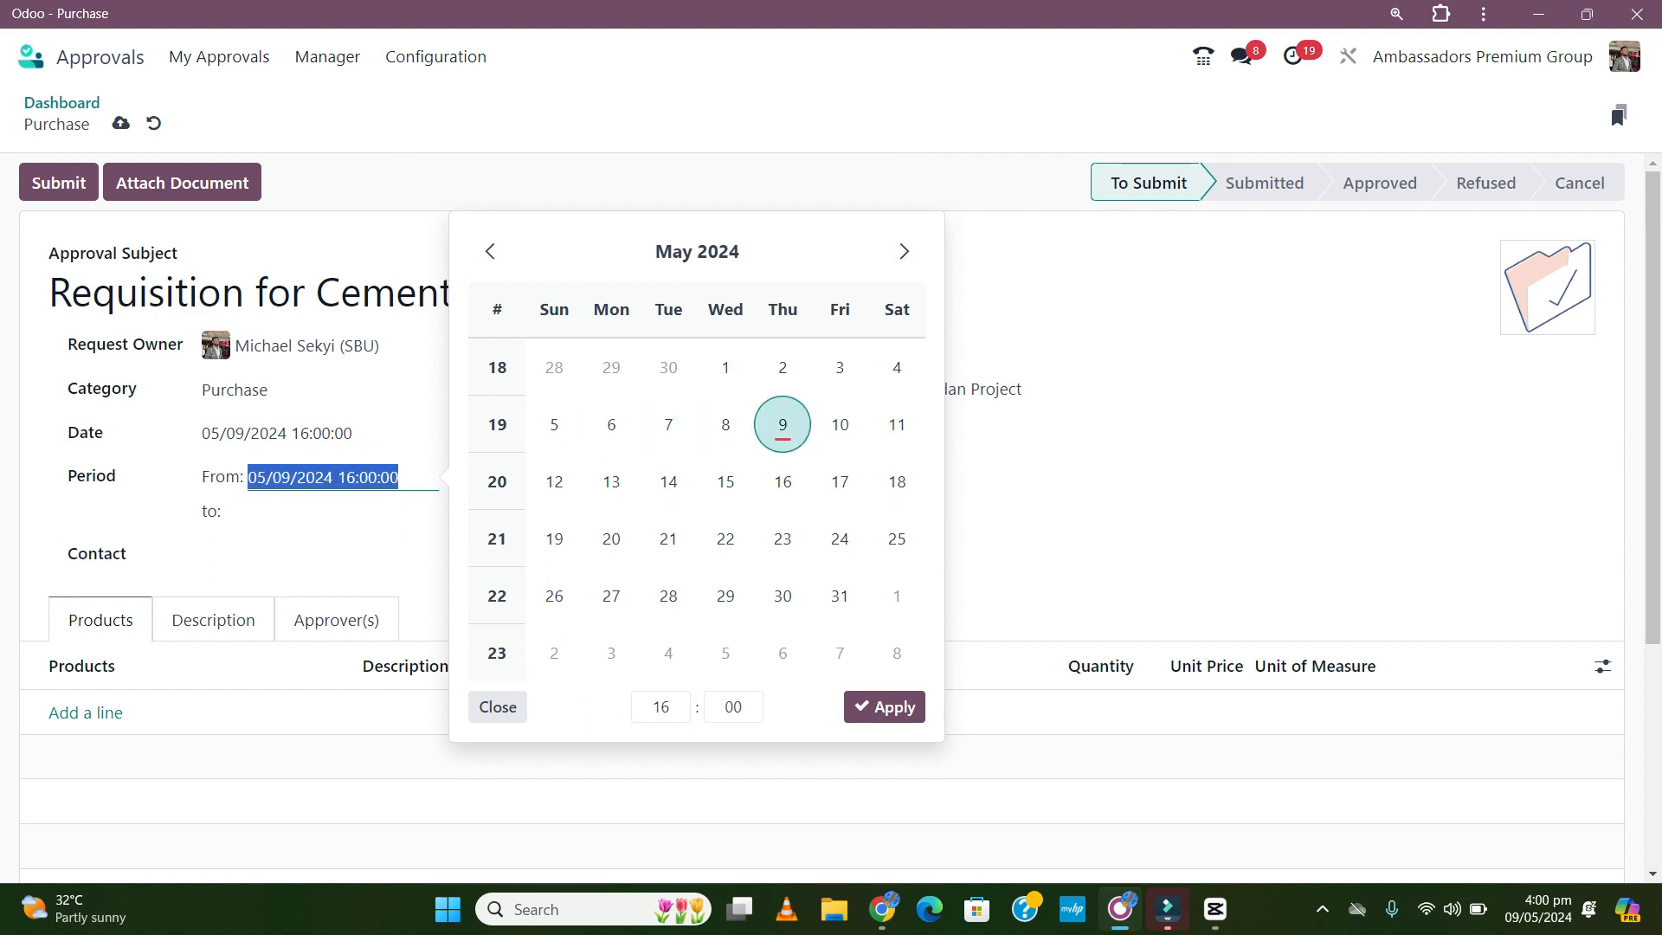
click(347, 511)
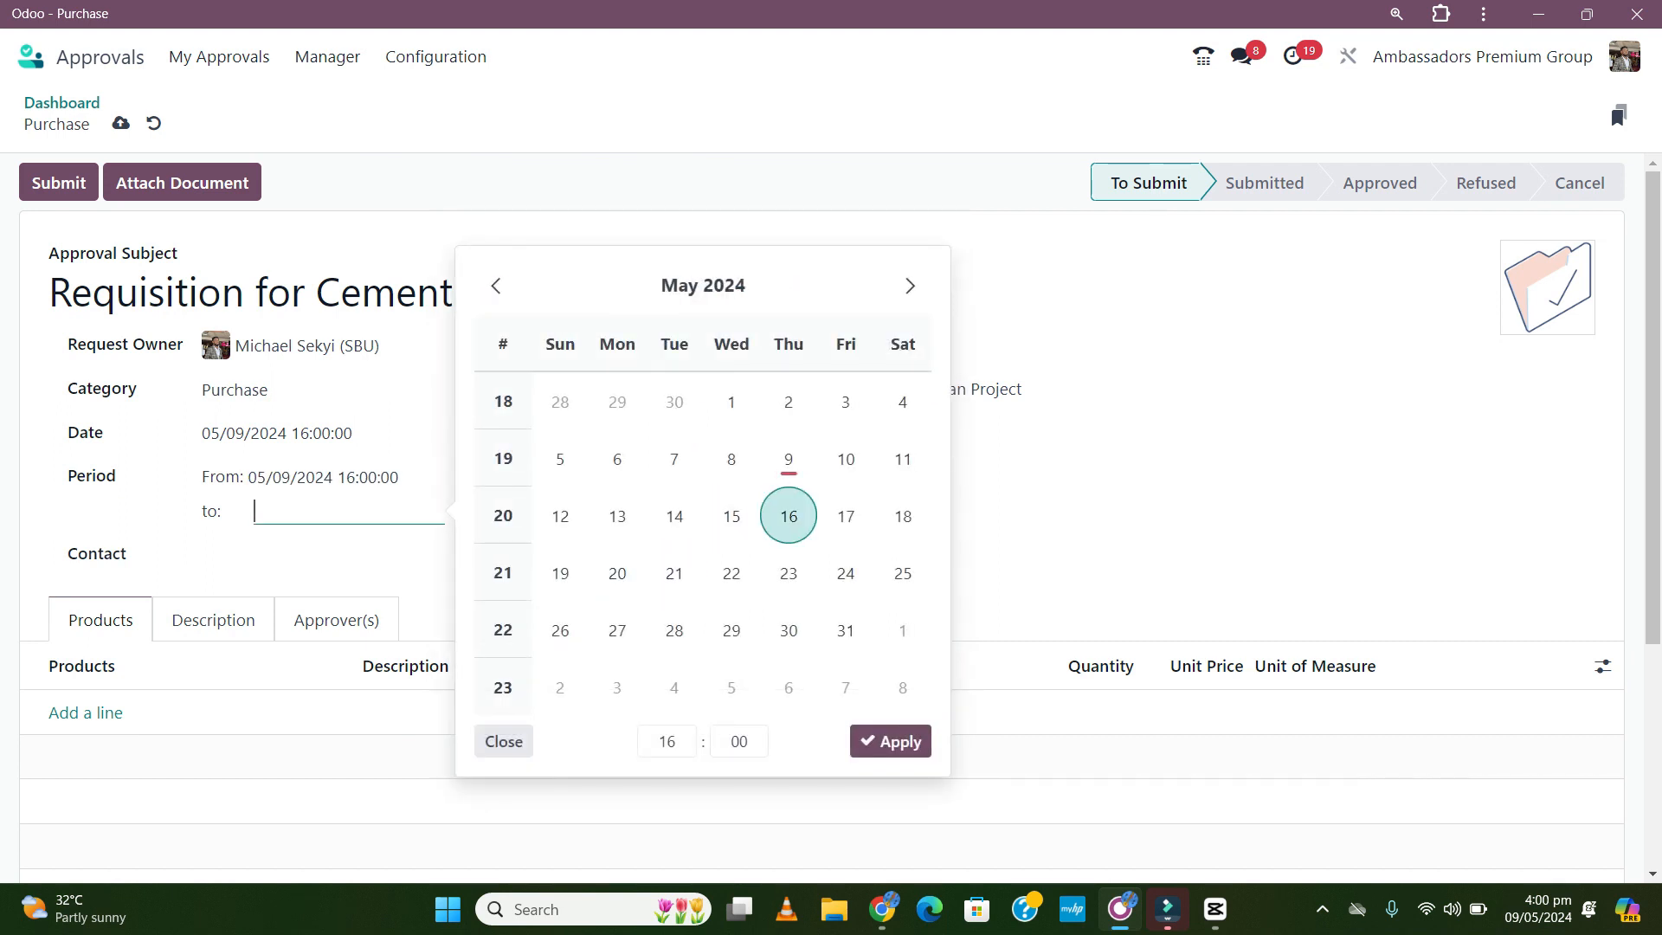
click(788, 516)
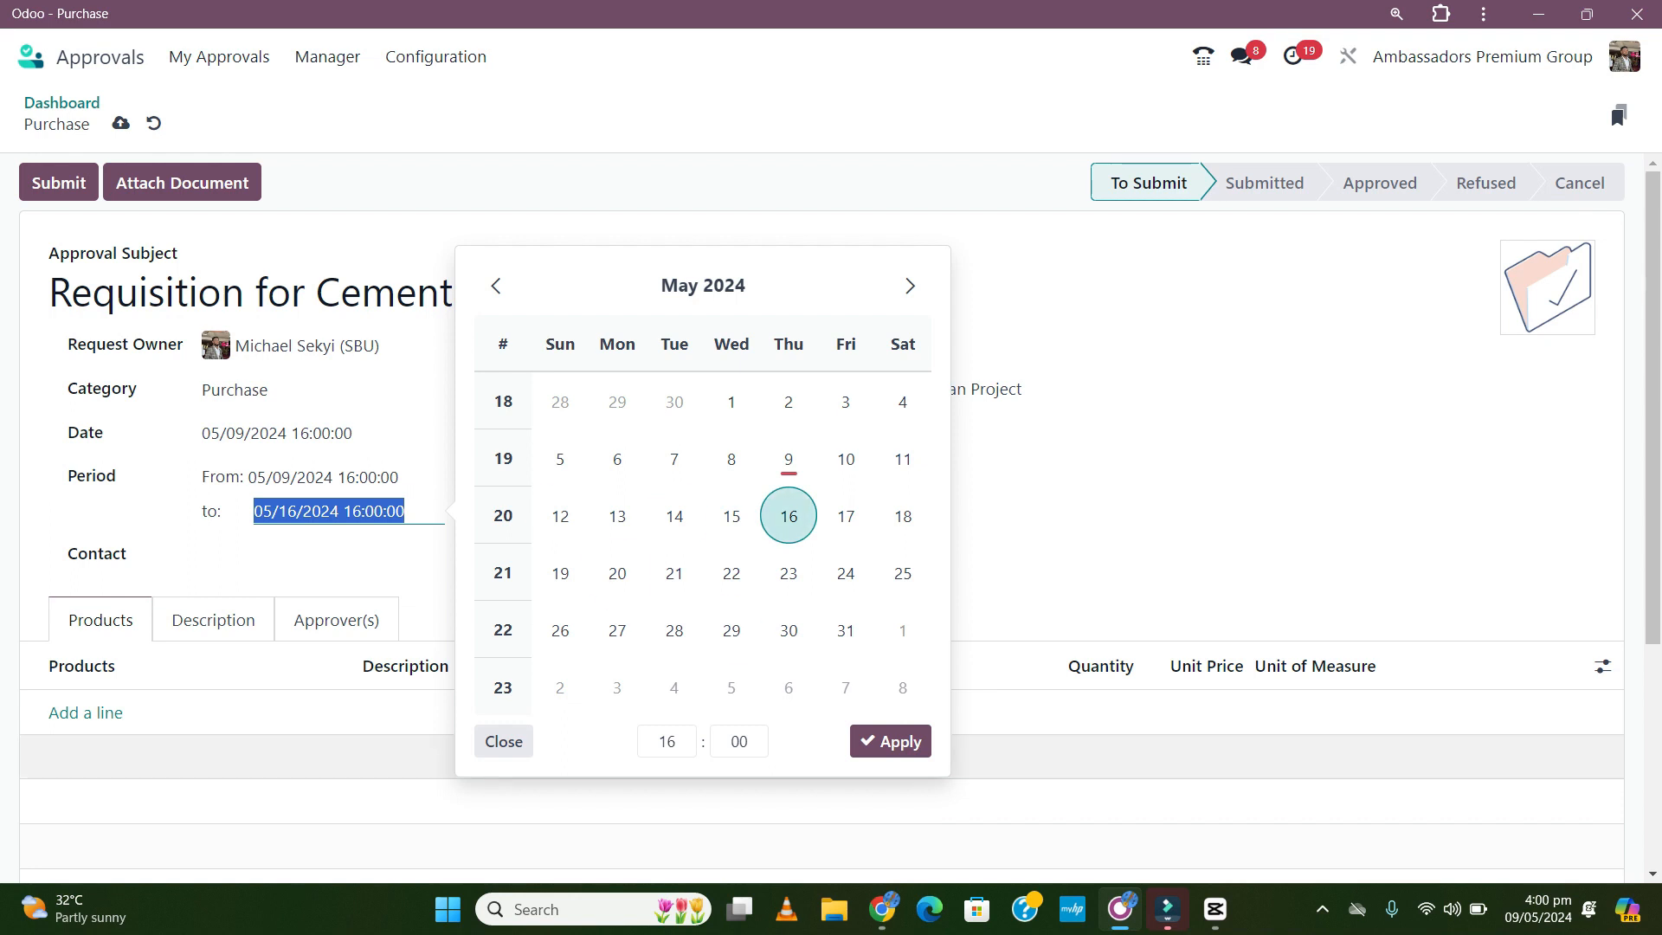
click(889, 741)
click(467, 555)
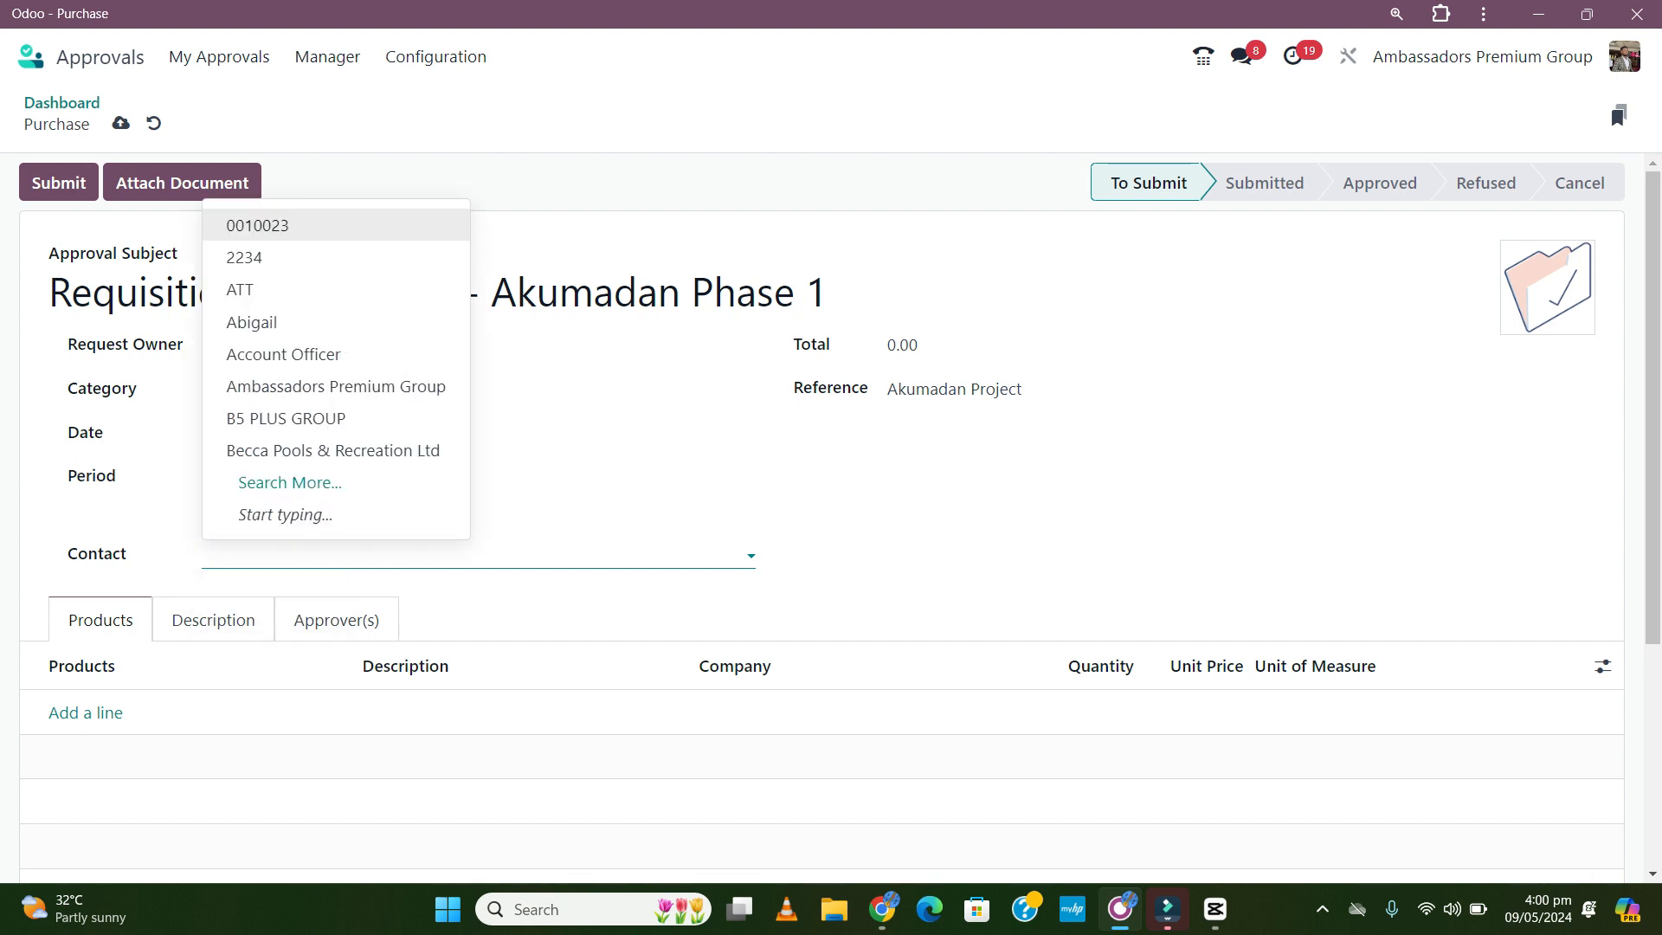
text(ruth)
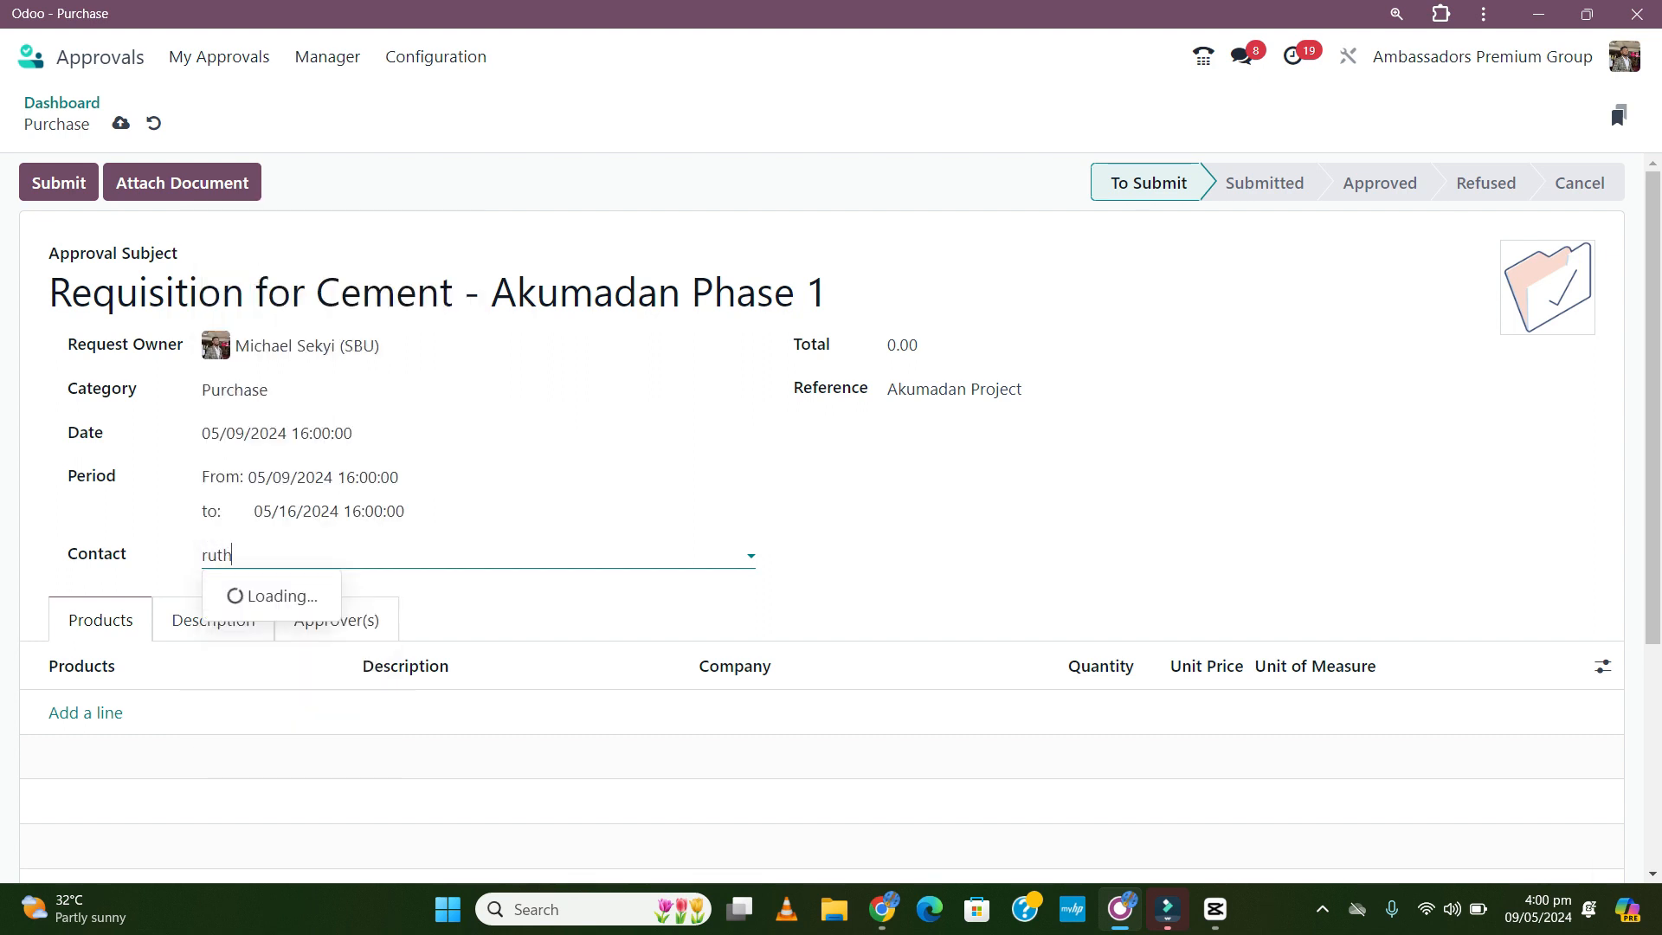
- Confirm the request's contact and add a Cement product line
key(Return)
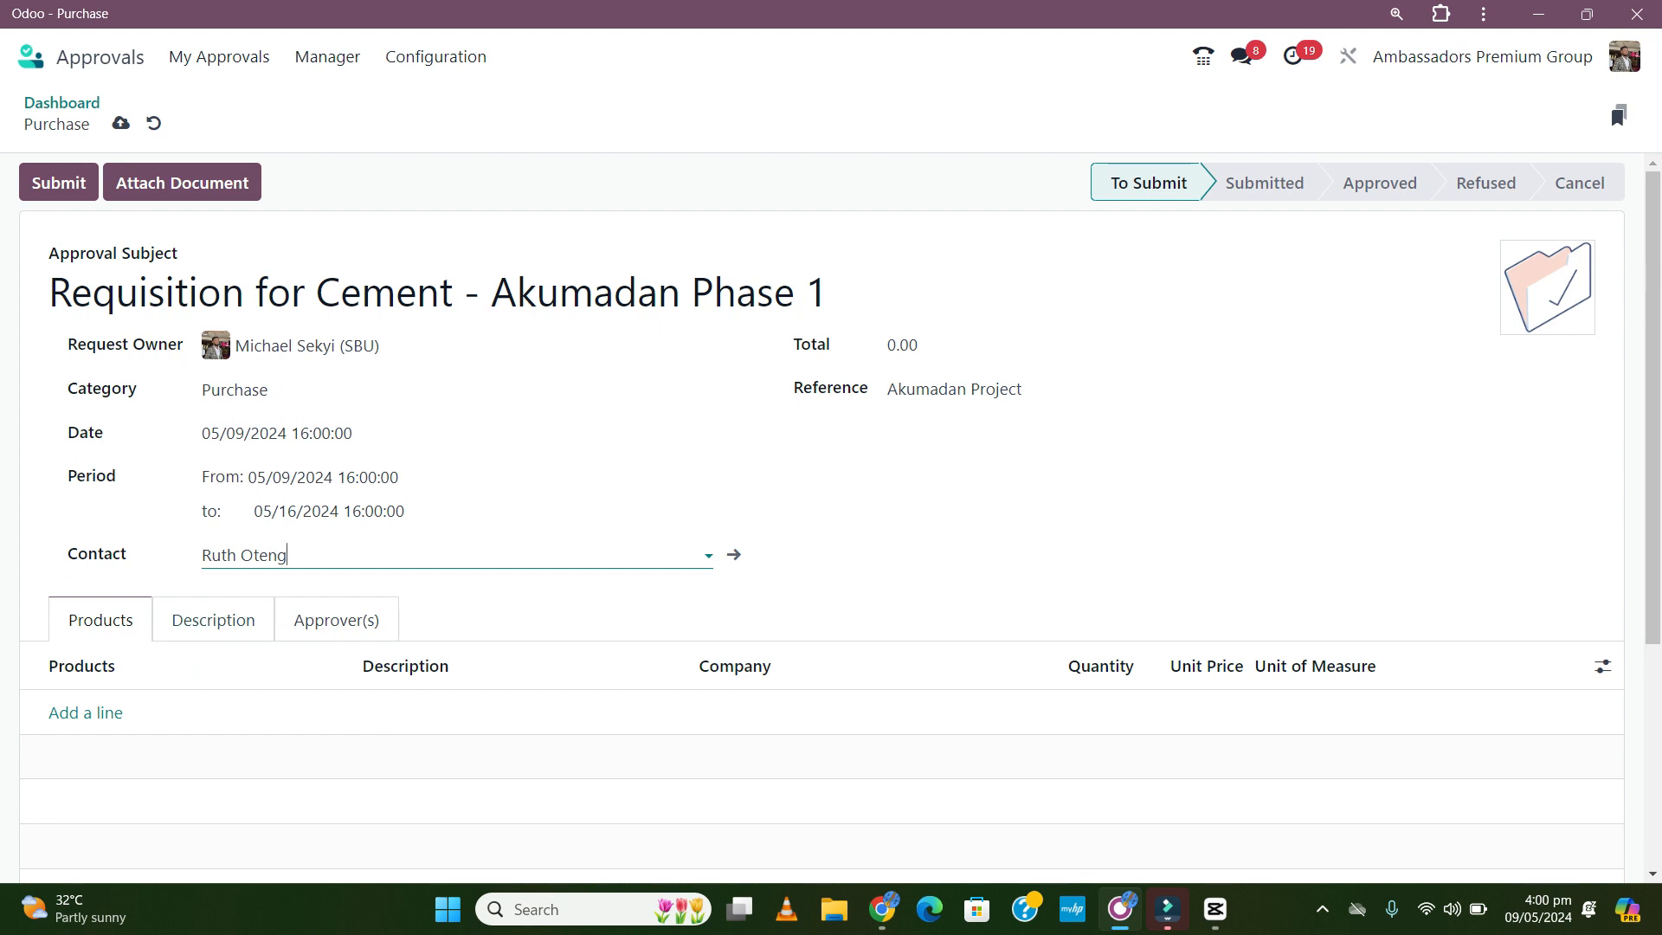
click(85, 714)
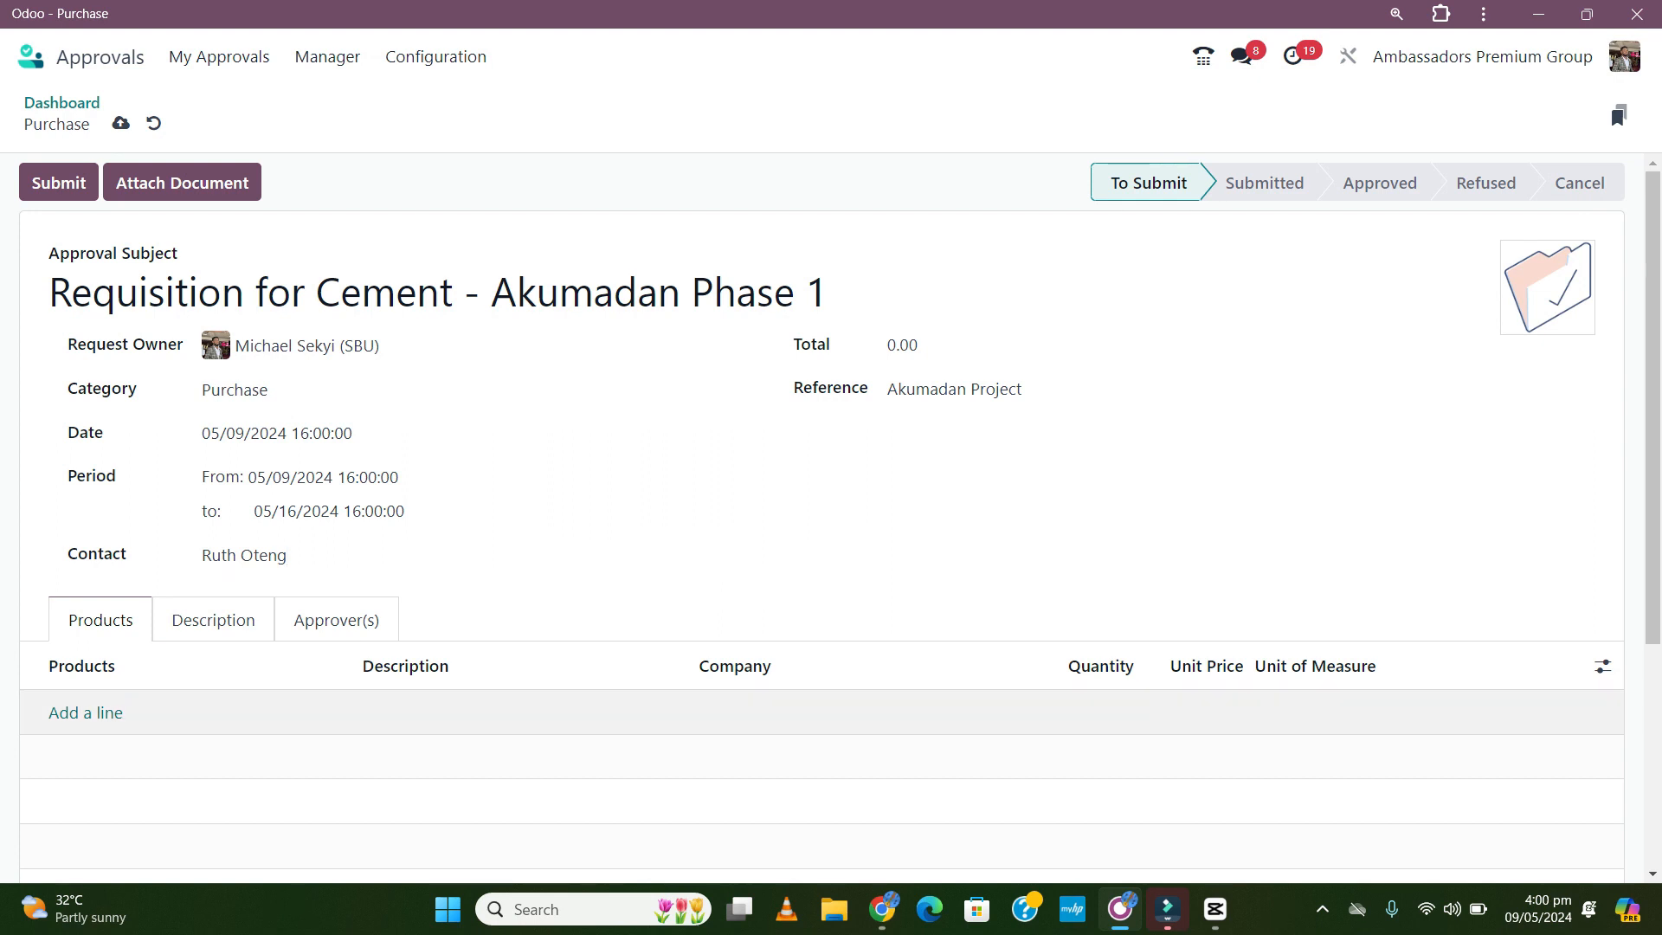
click(85, 713)
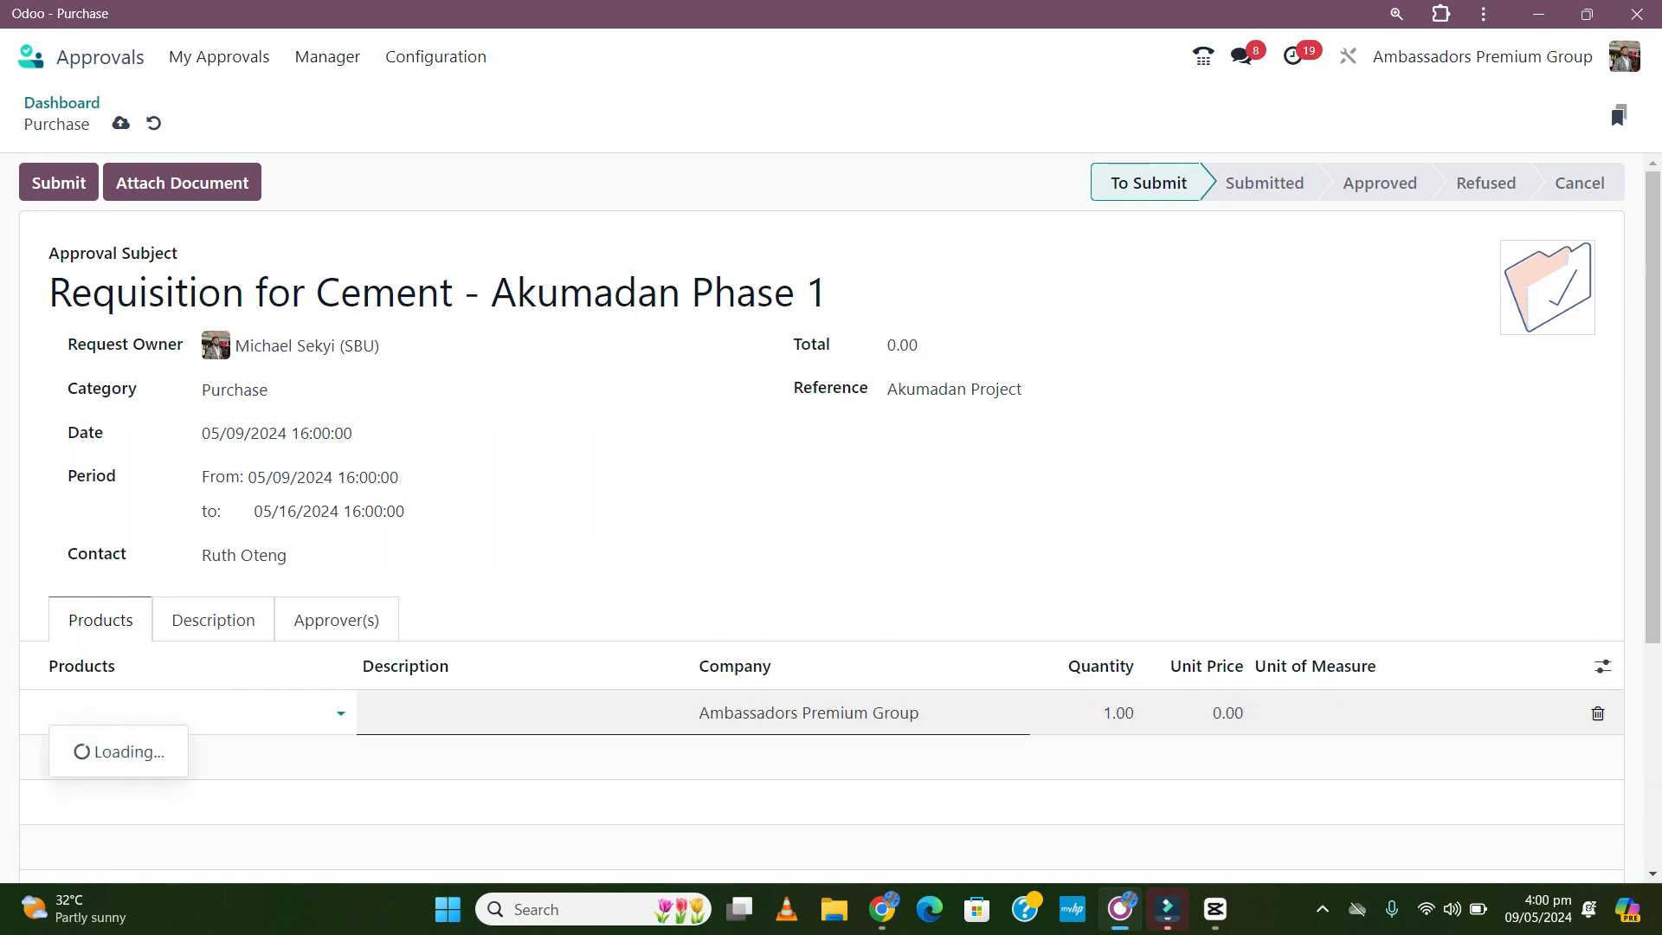
text(cem)
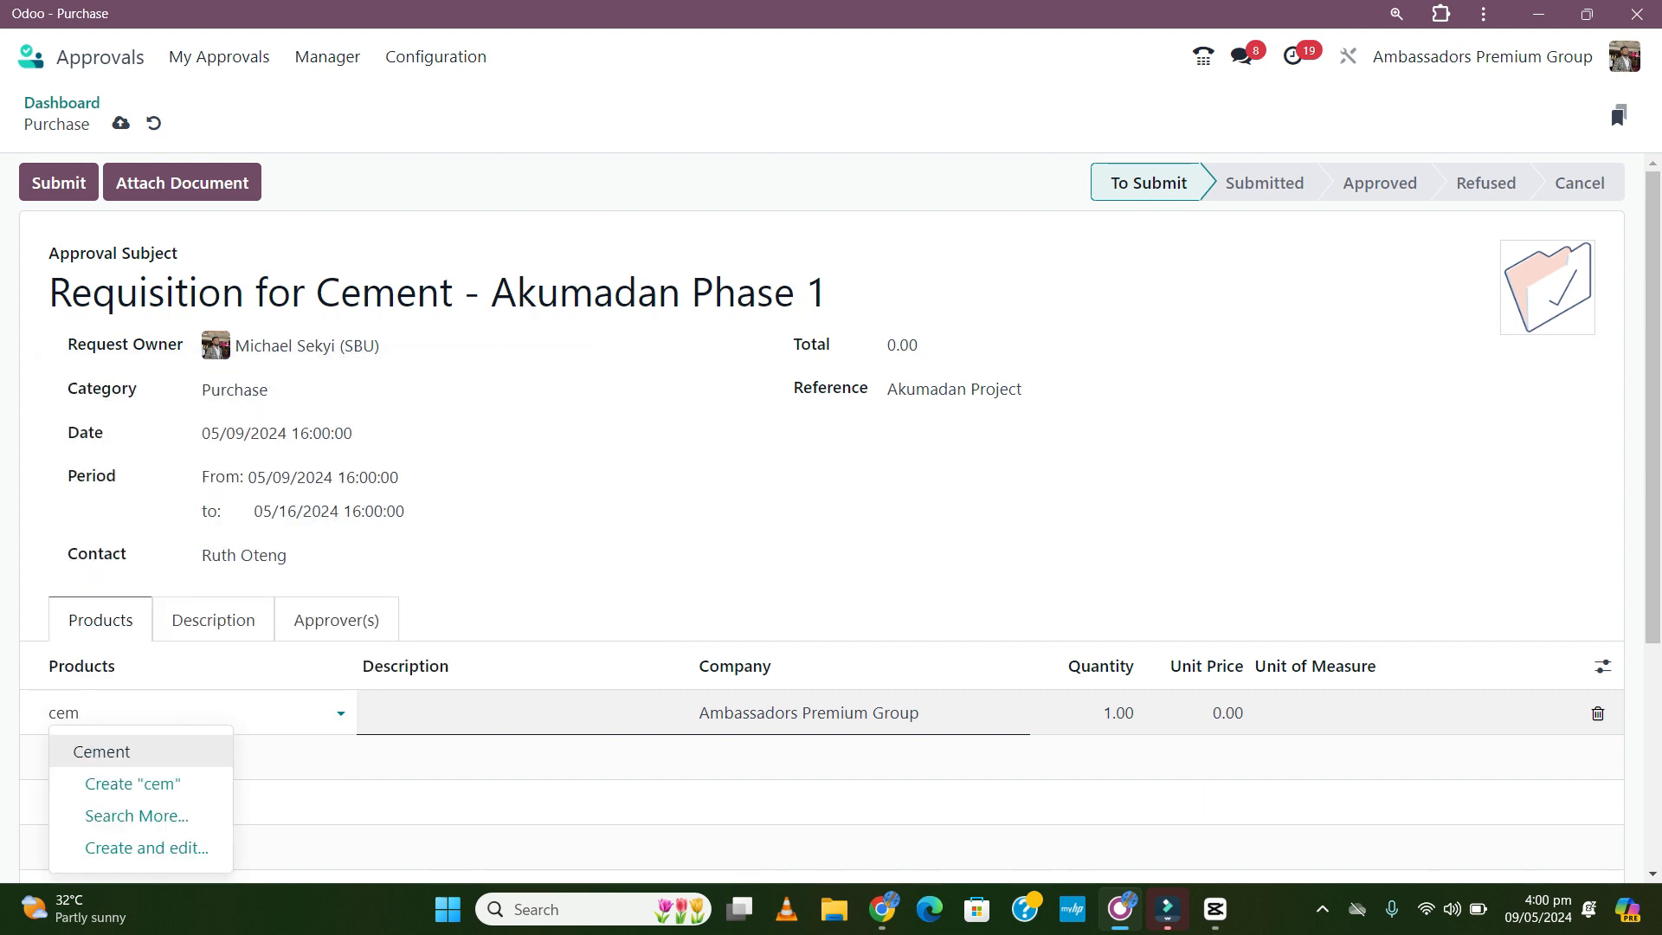
key(Return)
- Describe the Cement line as 'Cement - 42.5R' with quantity 1,000
key(Tab)
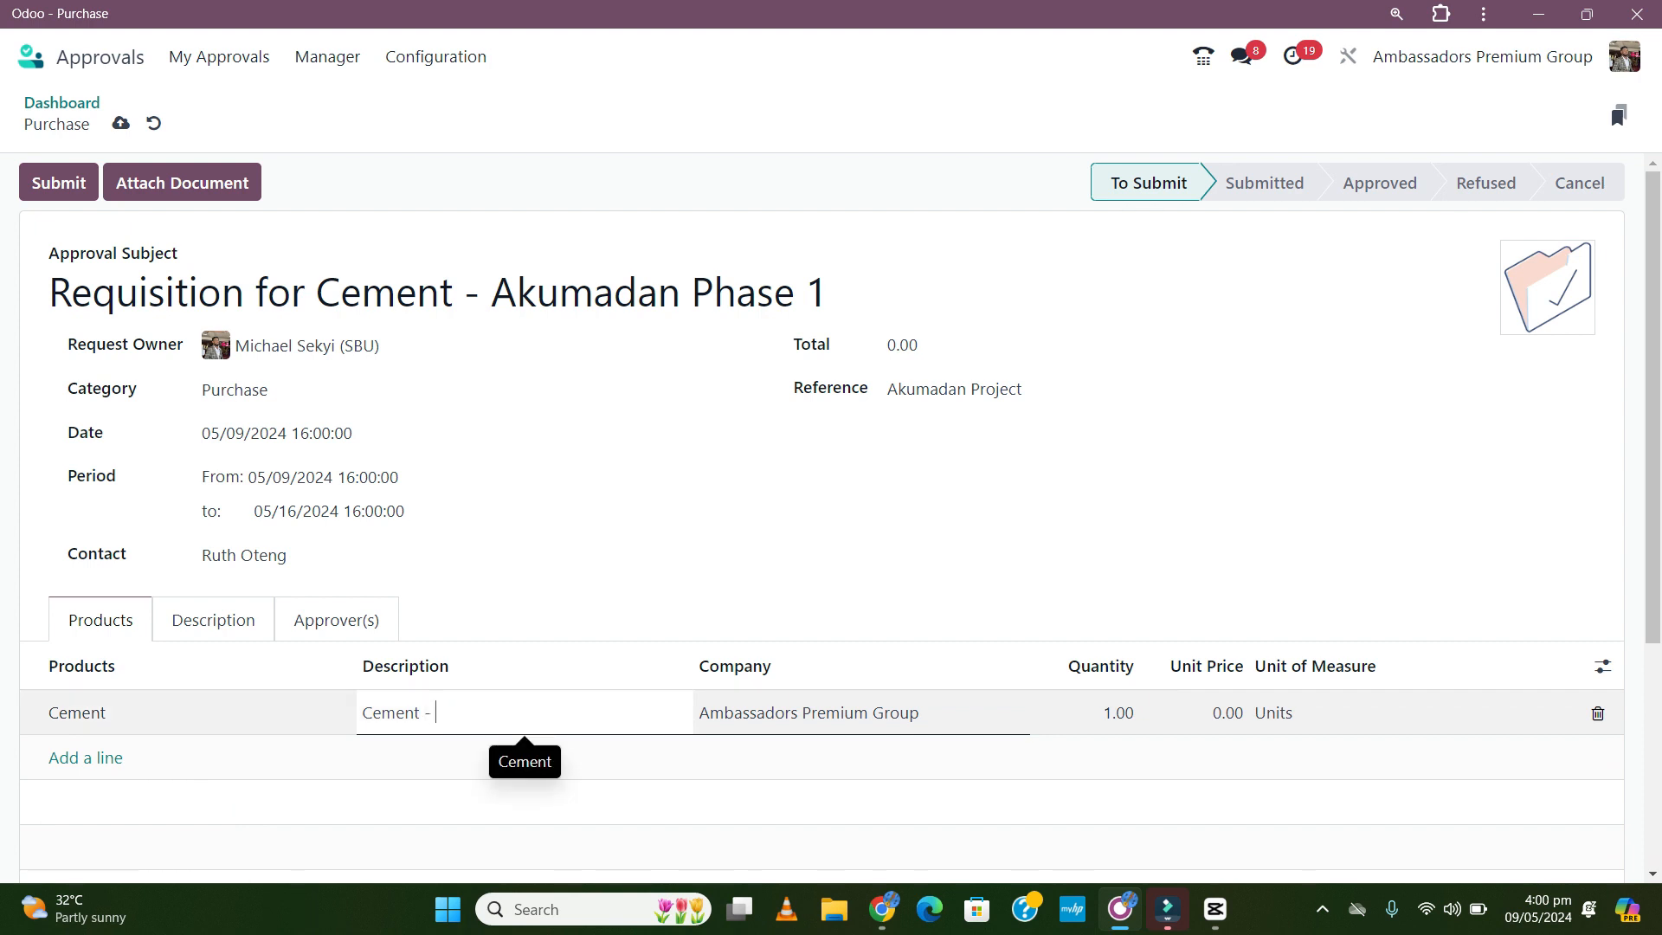
text(- 42.)
text(R)
key(BackSpace)
key(BackSpace)
text(.5R)
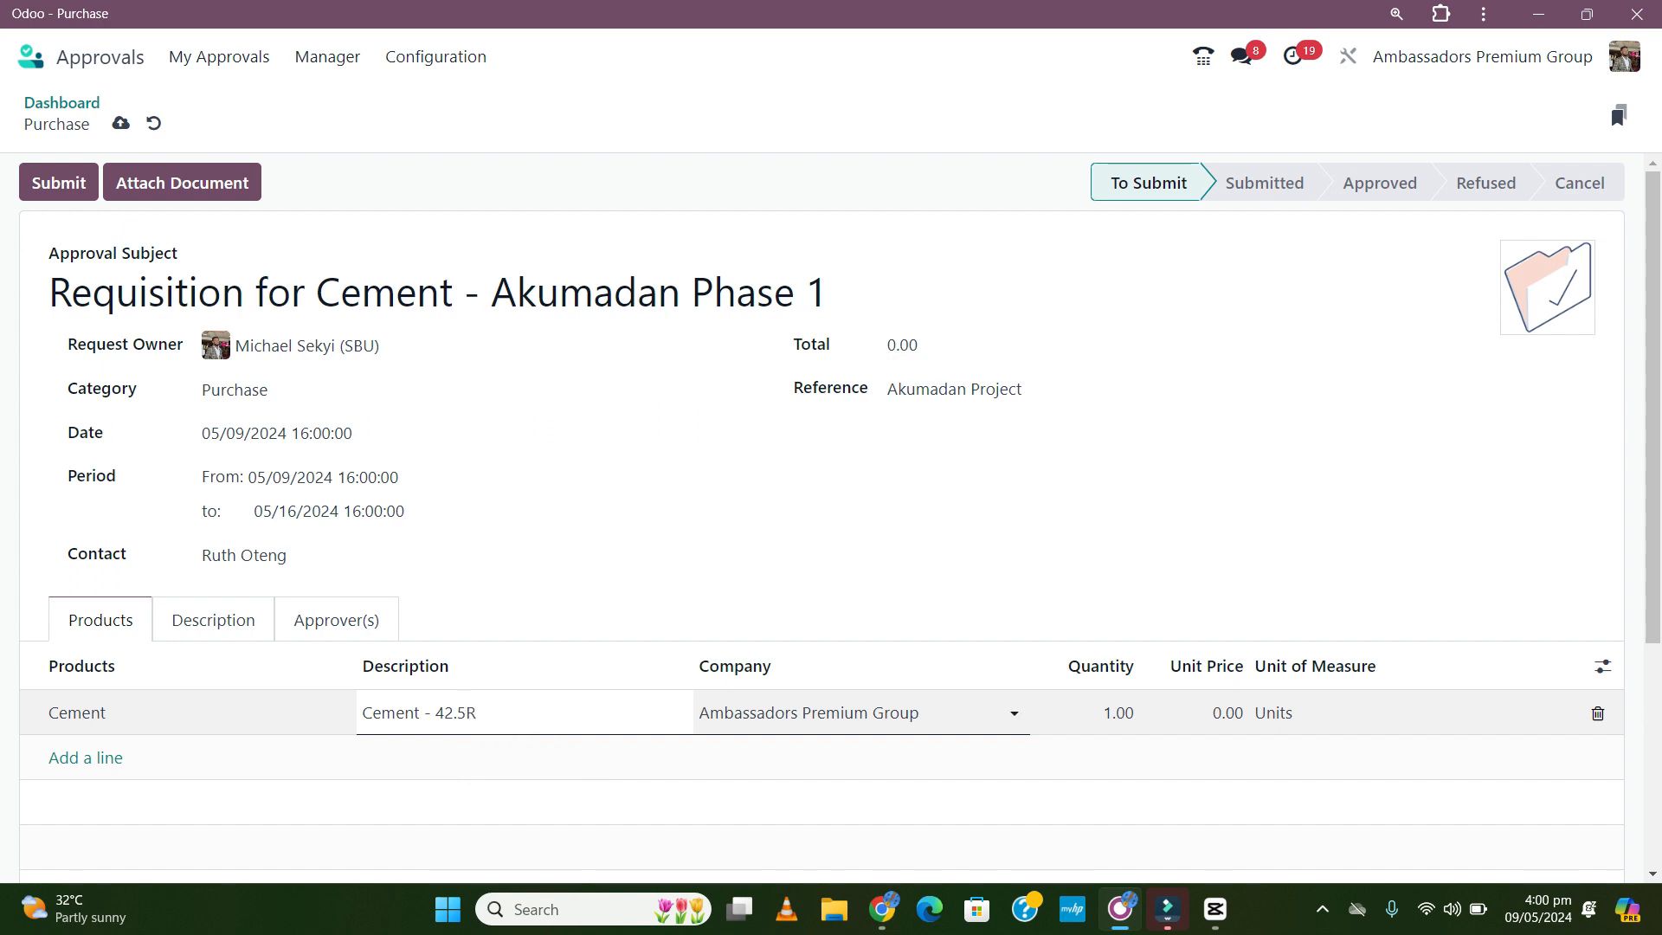
key(Tab)
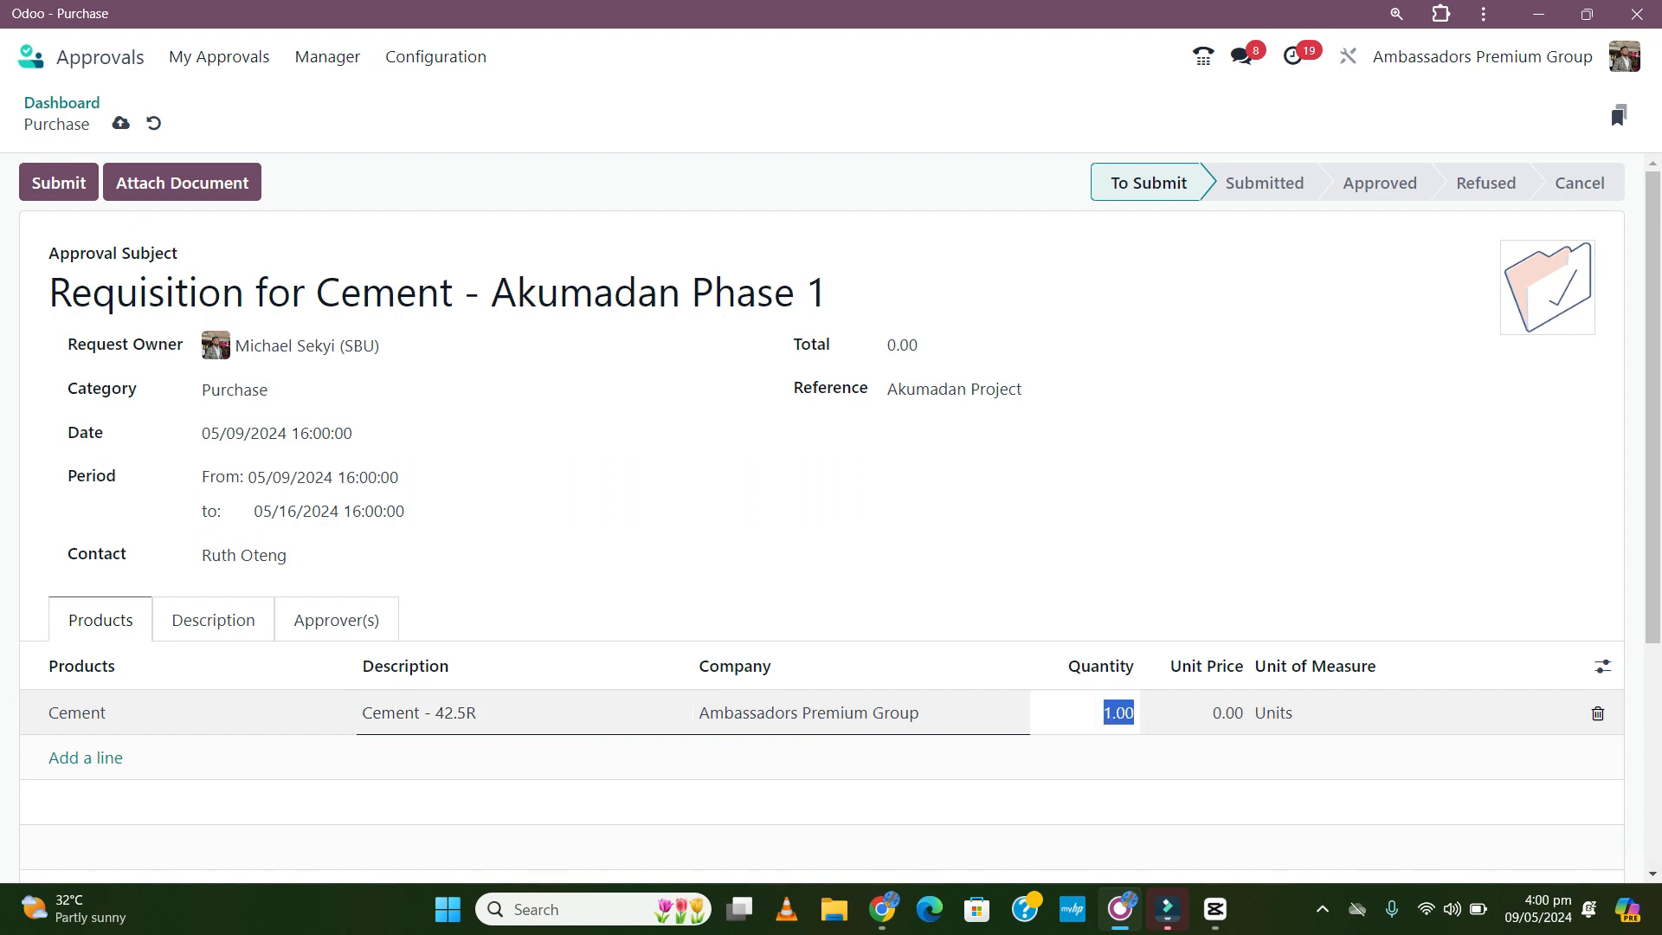
text(1000)
click(606, 554)
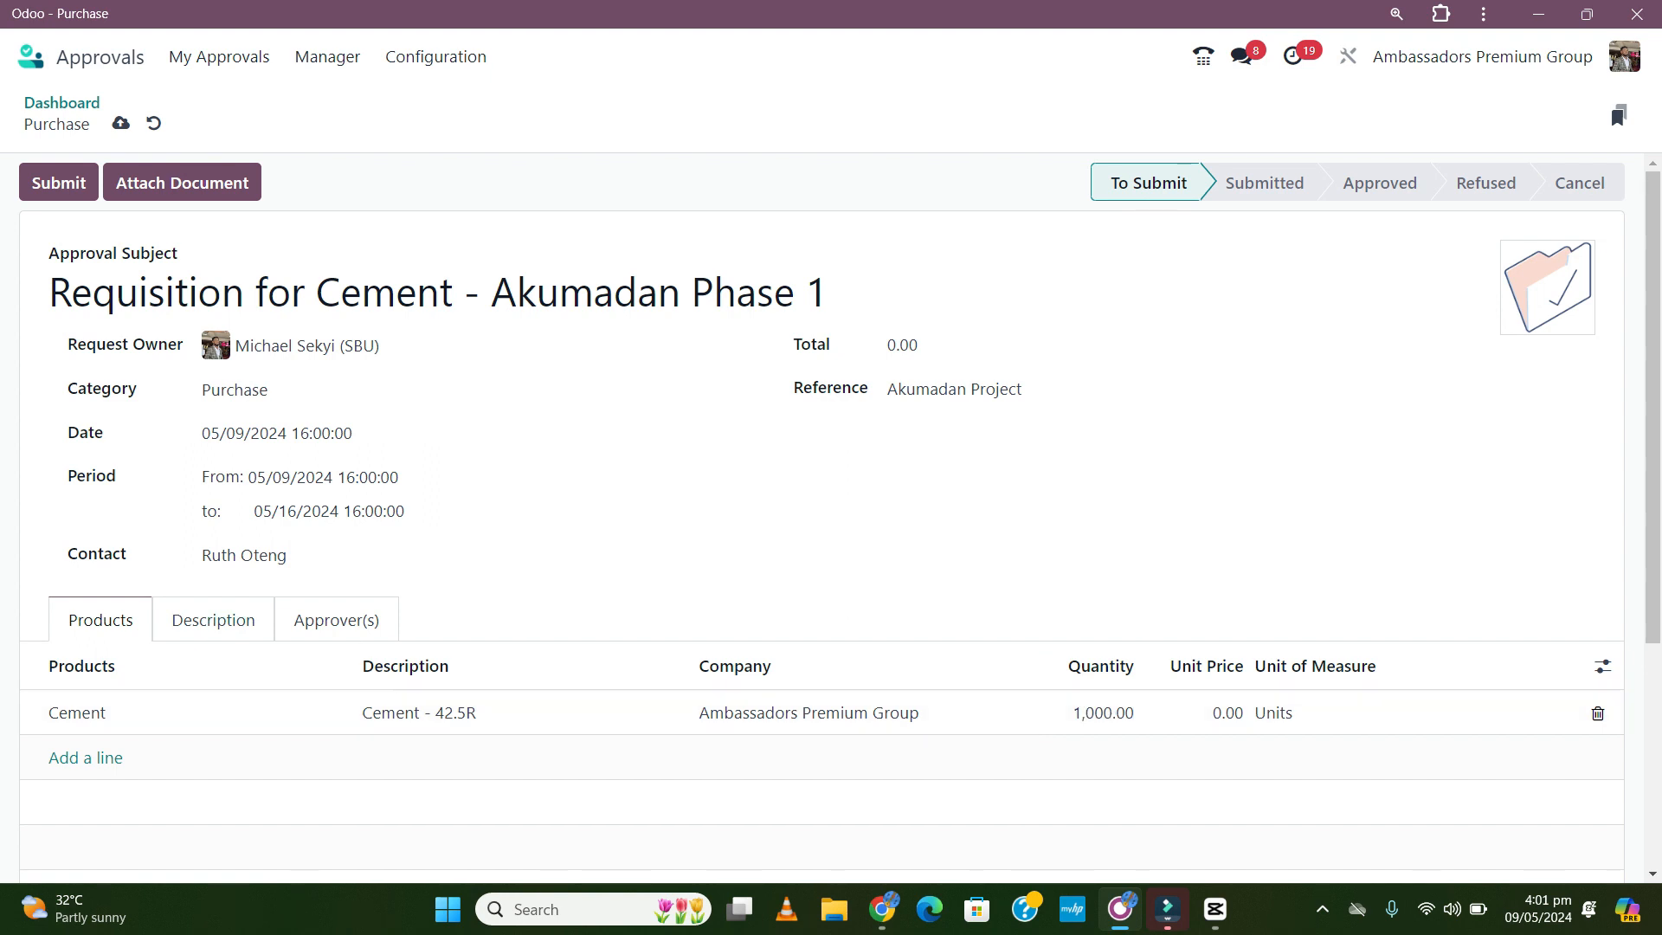
click(213, 619)
- Write the description 'These cements bags will be used for the Admin Block'
click(138, 679)
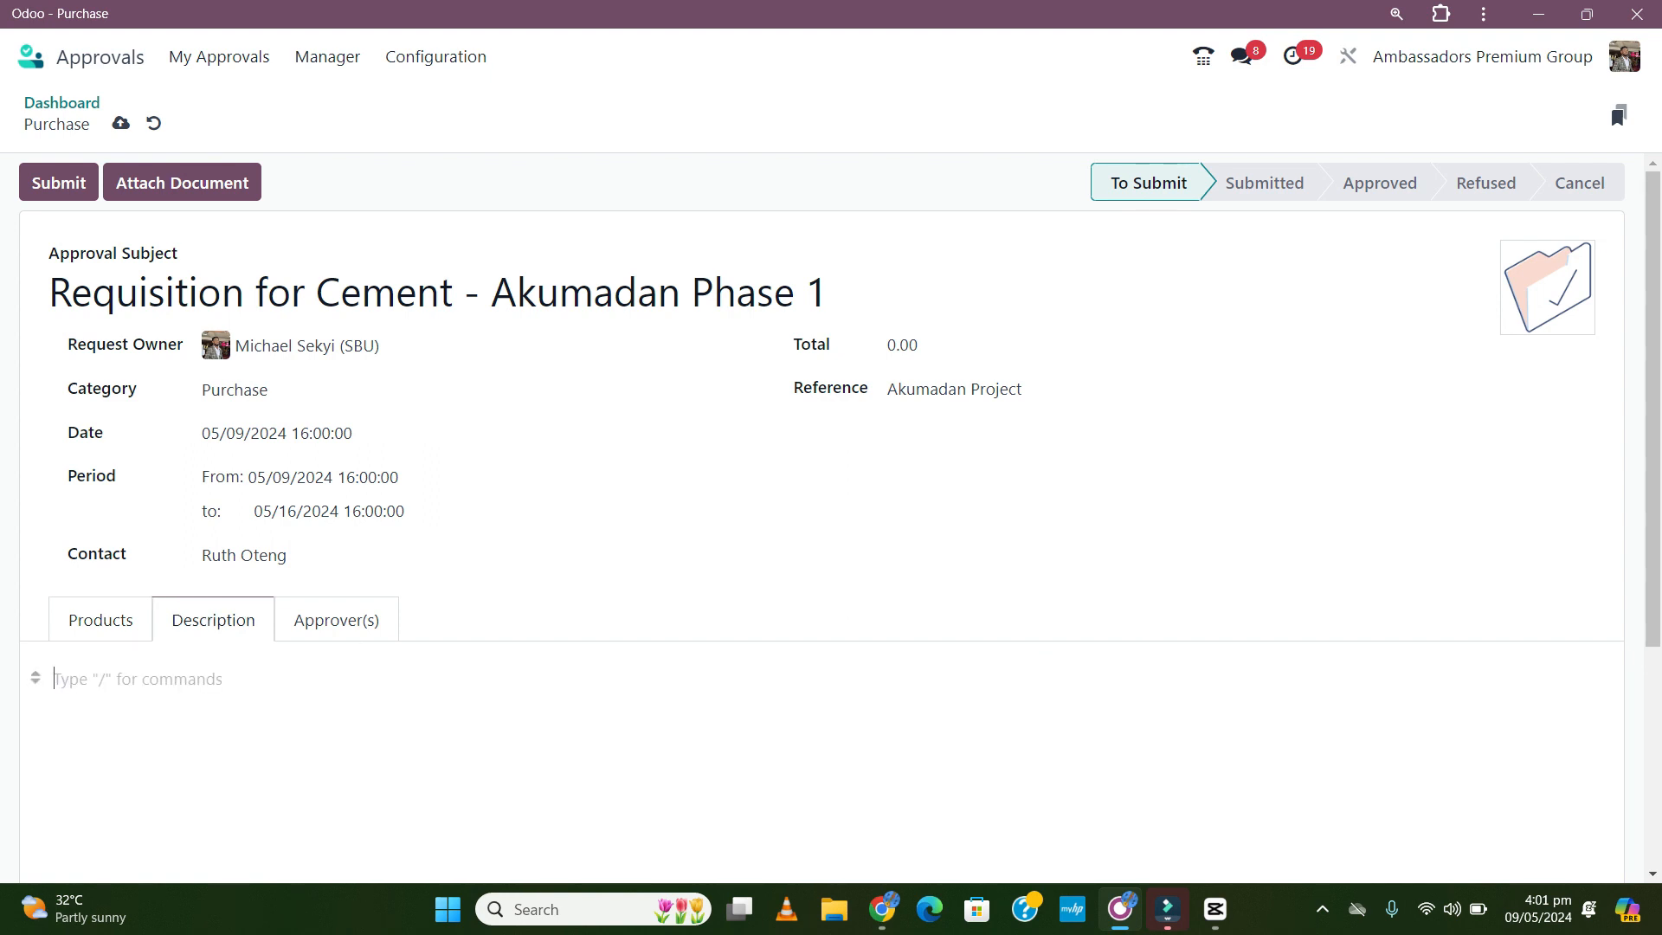
text(These cemen)
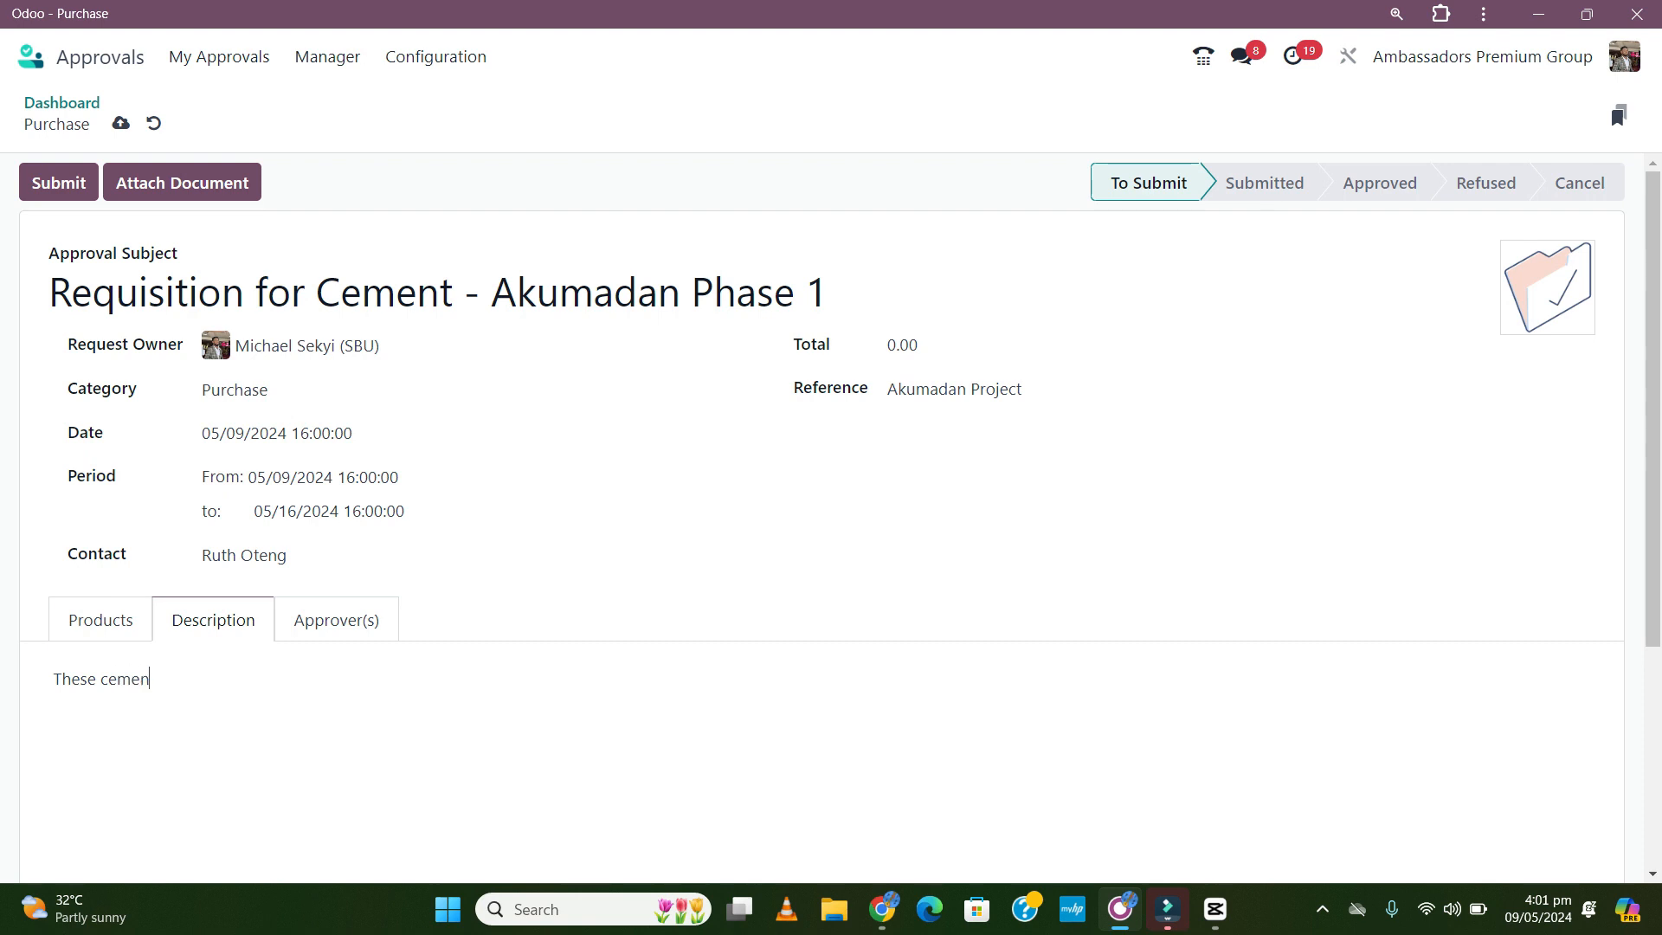
text(ts bags will be used for the Adi)
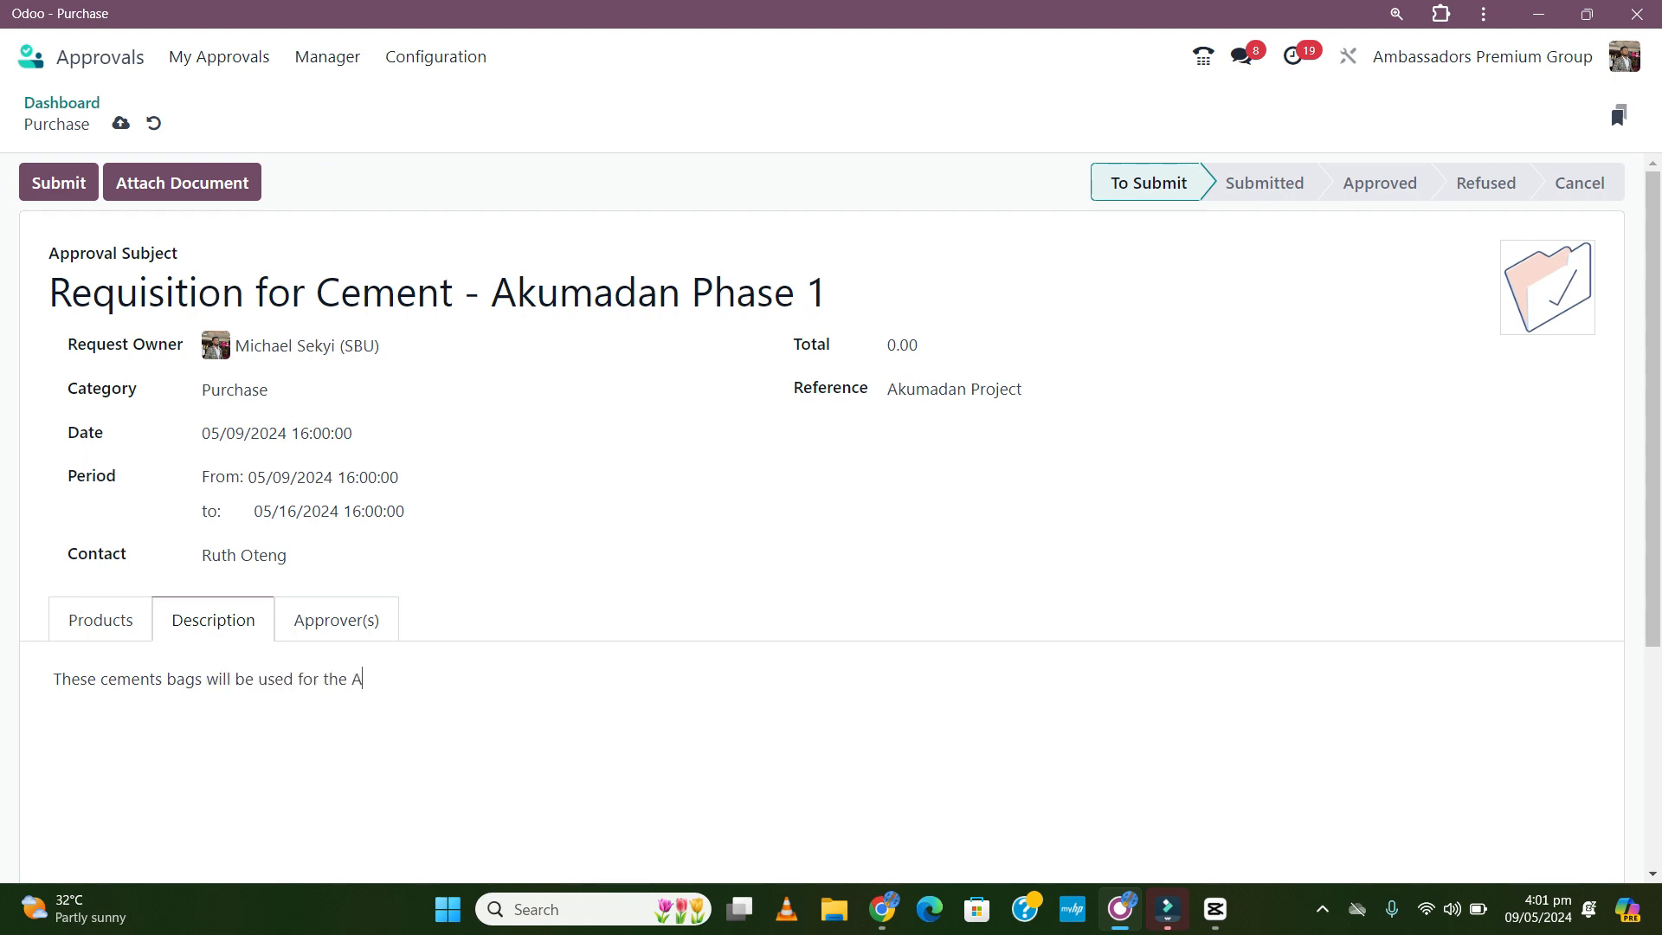
key(BackSpace)
text(min Block.)
click(100, 620)
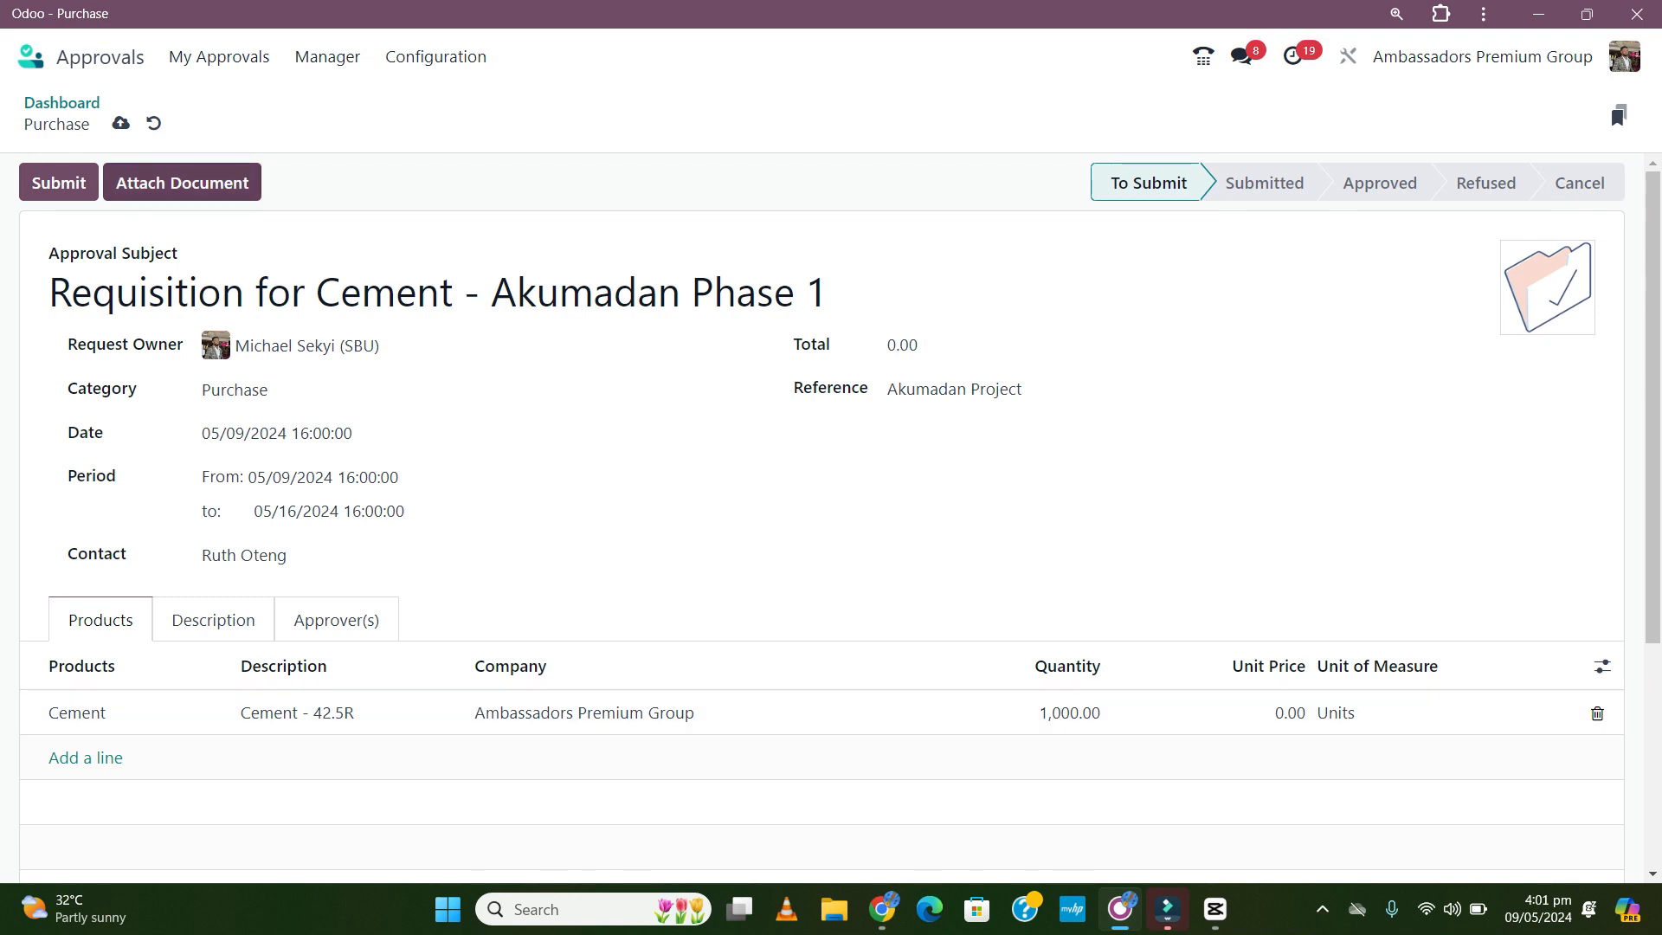
- Save the request and attach INV_2024_00002 from Downloads
click(182, 182)
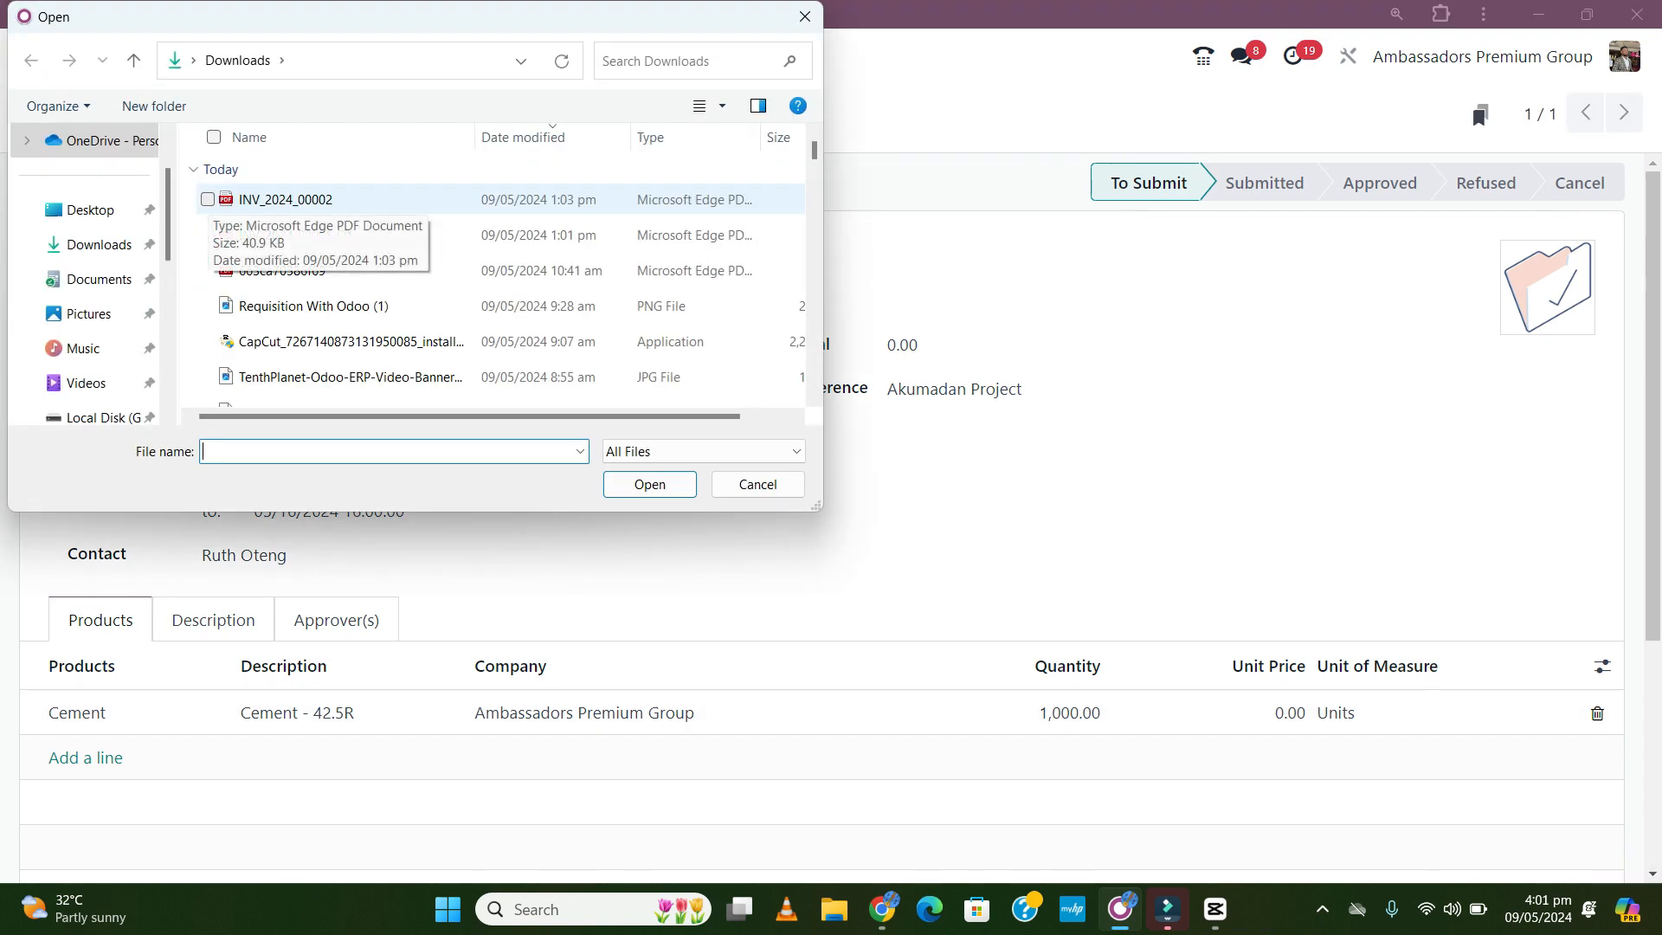
click(213, 199)
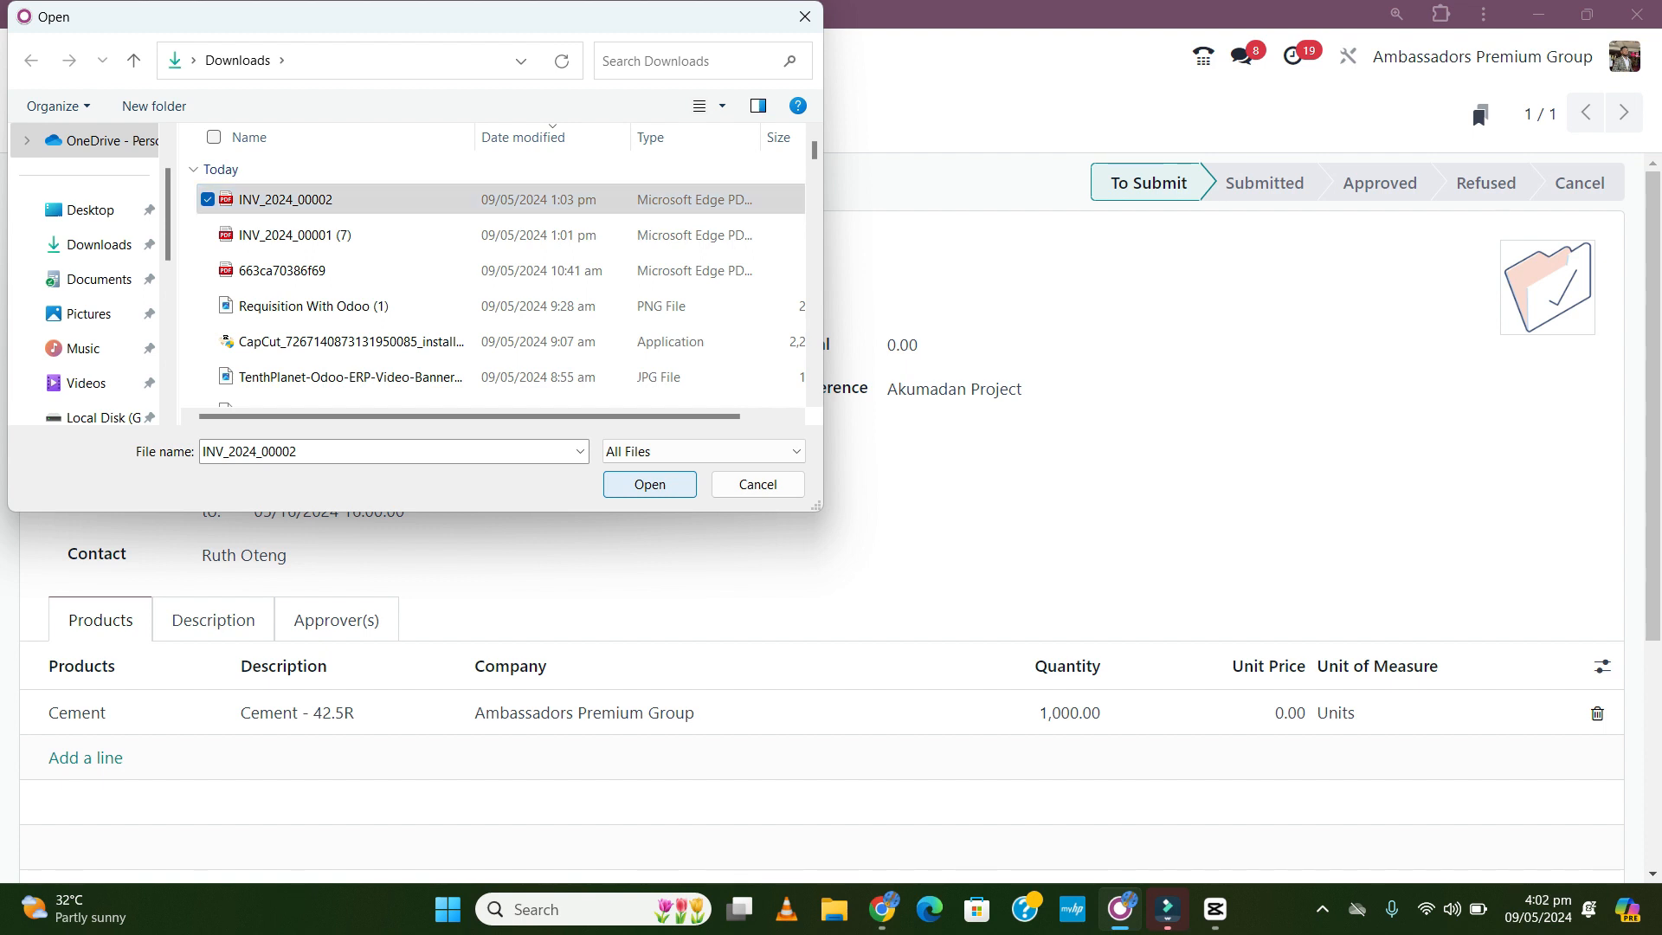
key(Return)
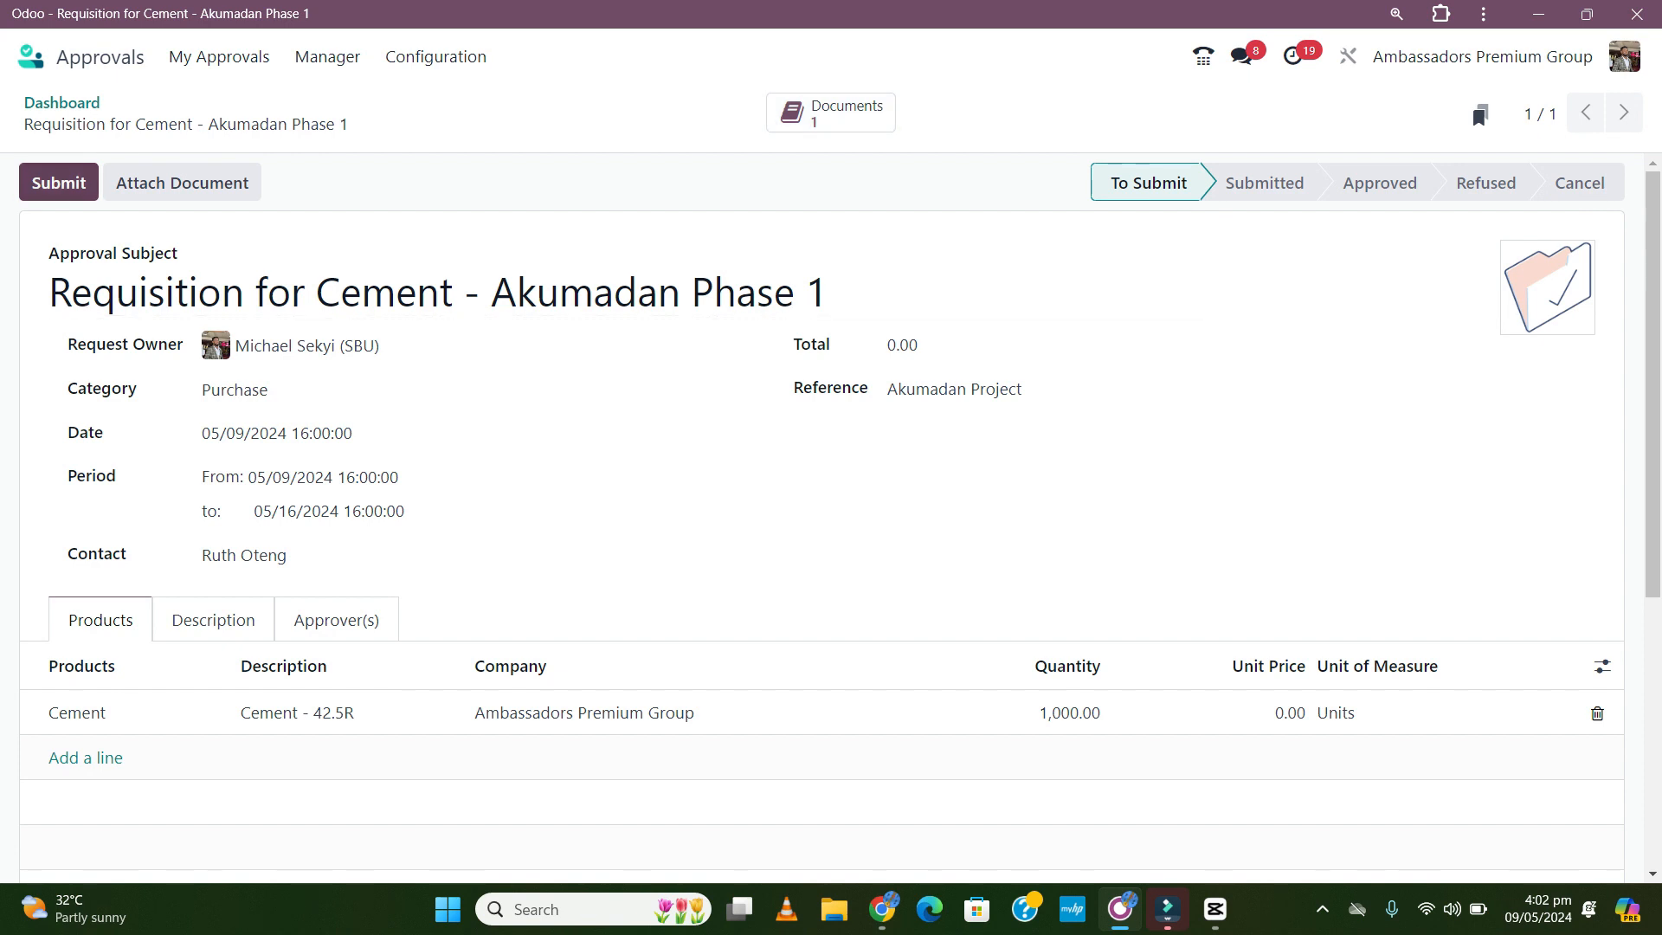
- Submit the cement request for approval, then view My Requests from the Approvals dashboard
click(57, 183)
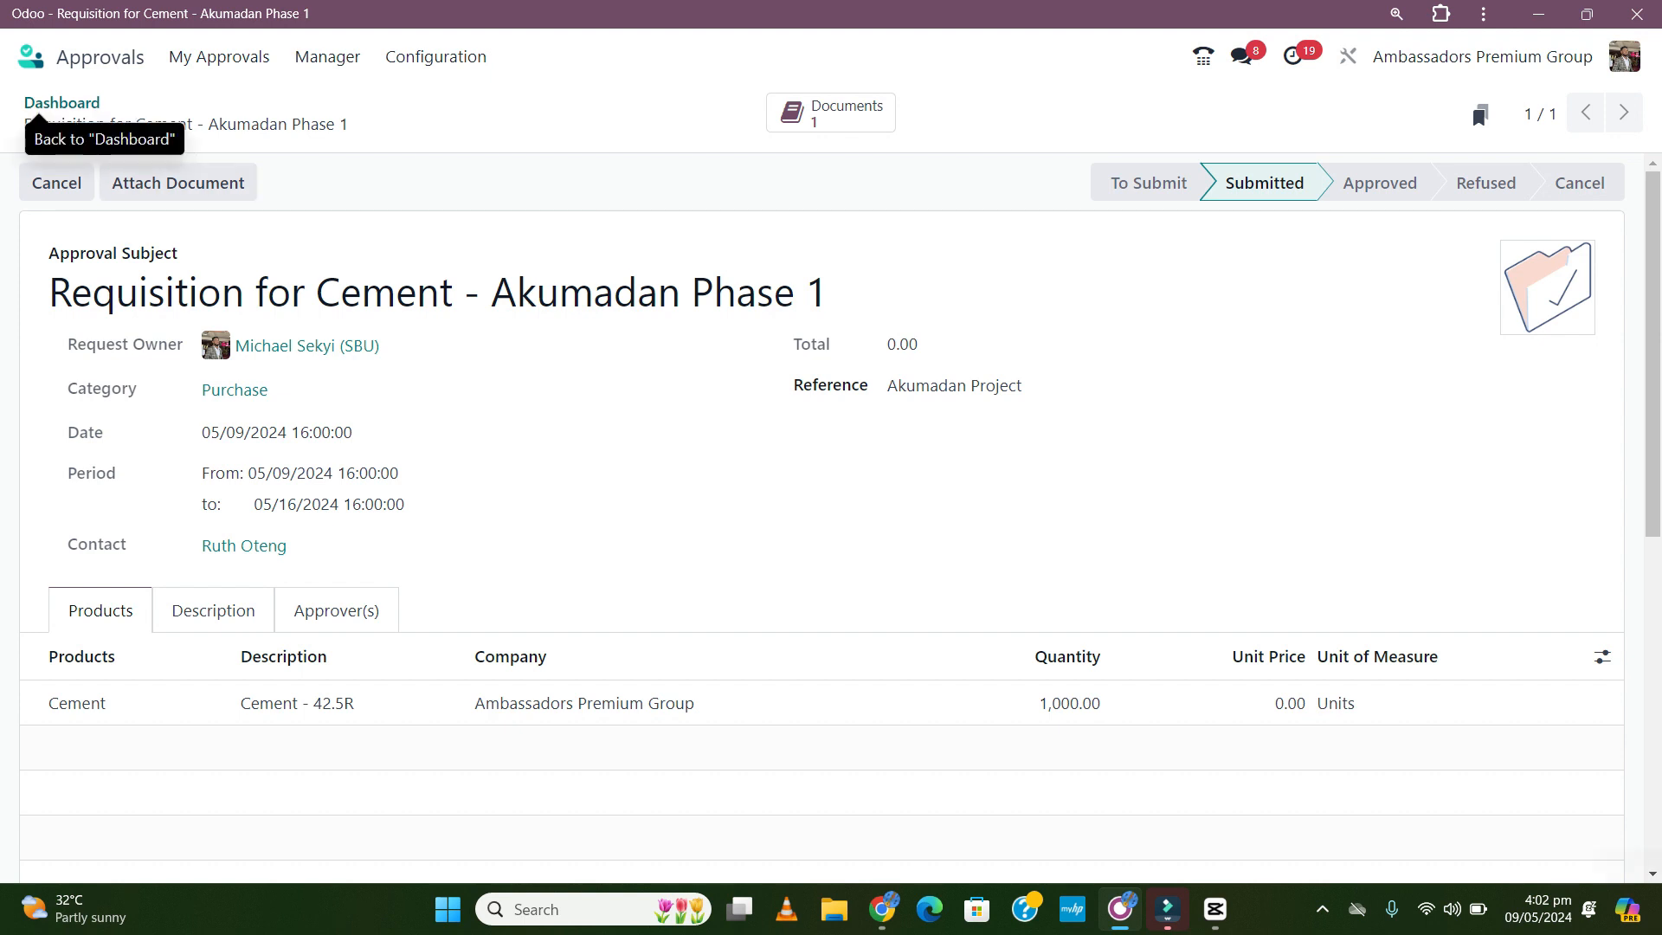
click(62, 103)
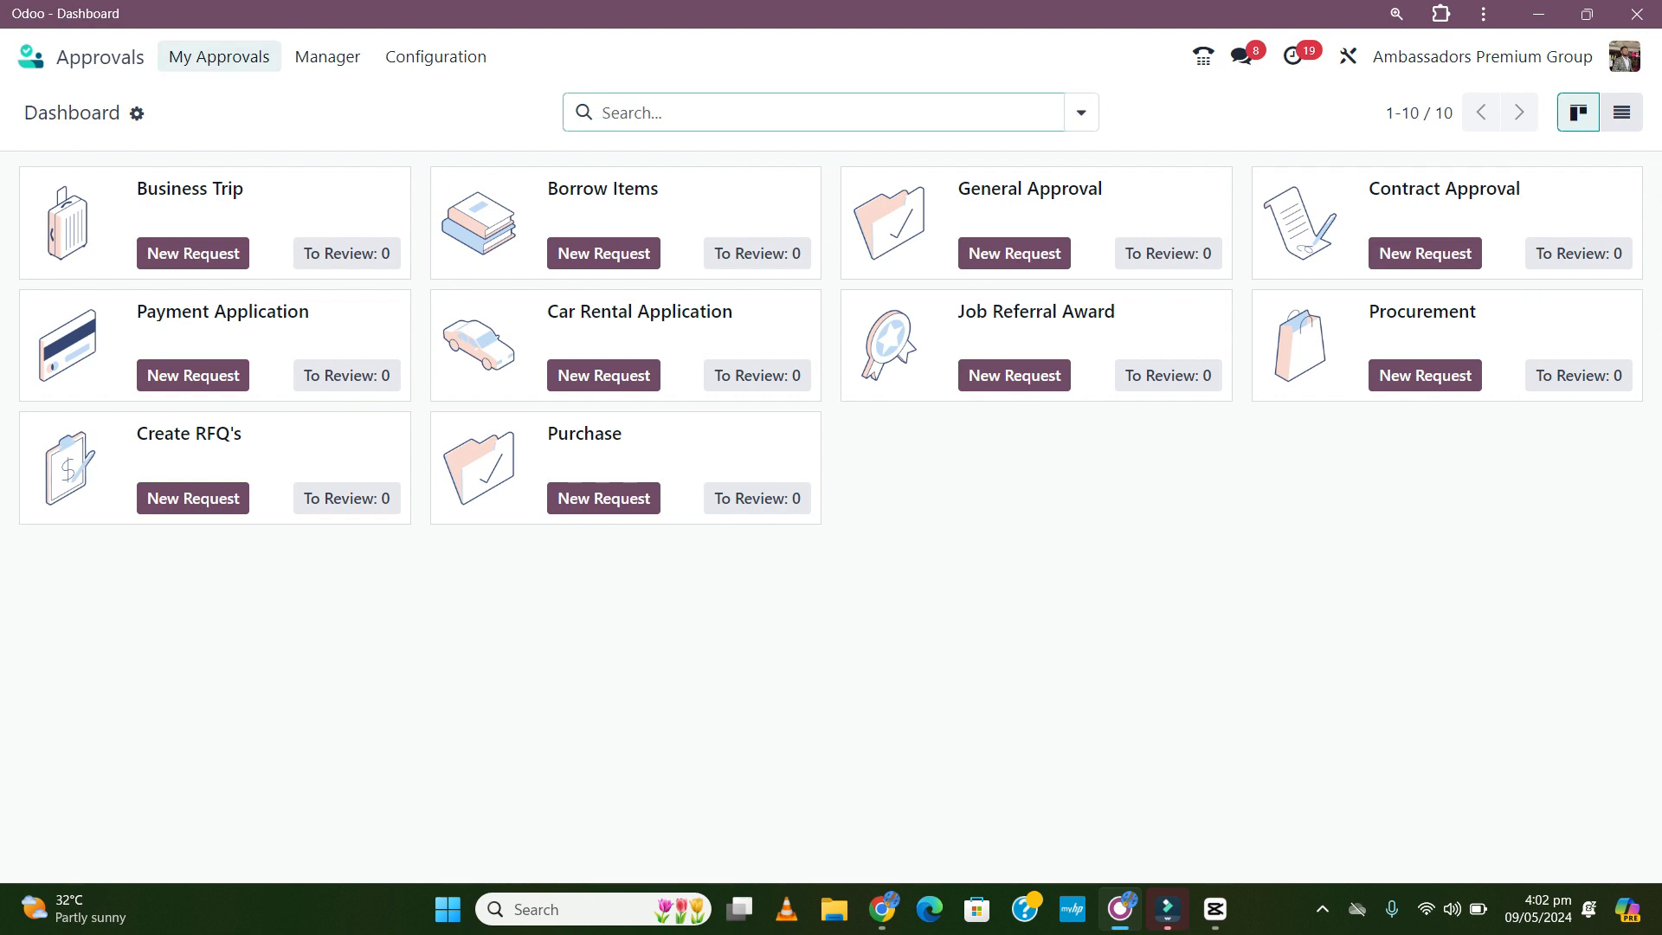
click(218, 56)
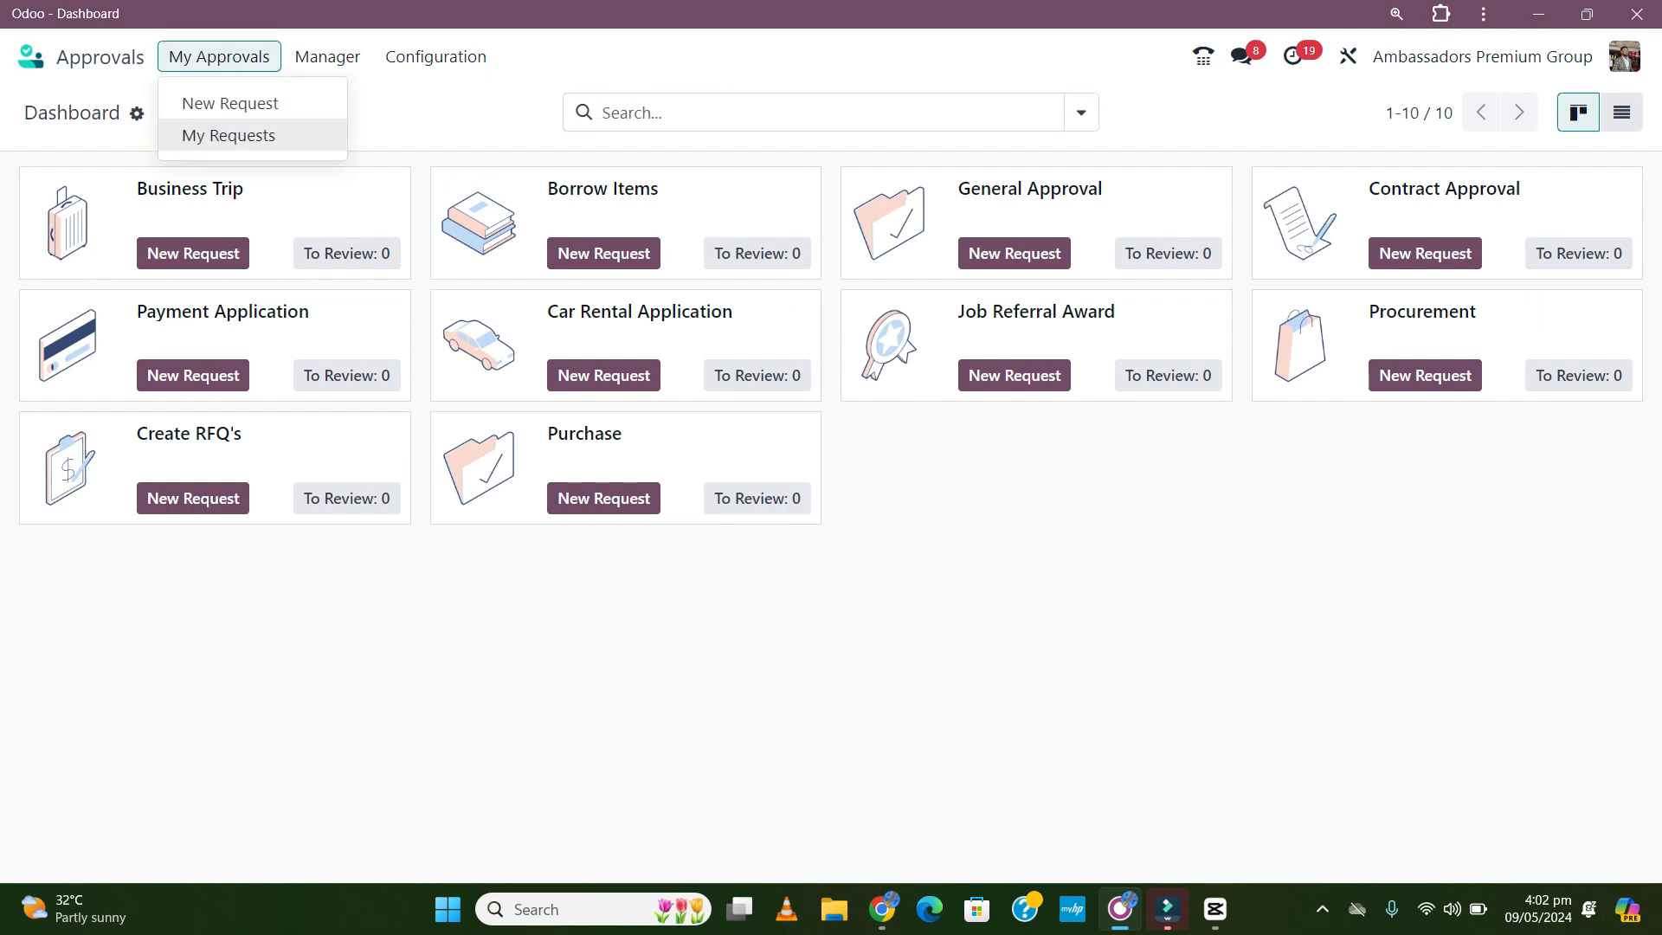
click(229, 135)
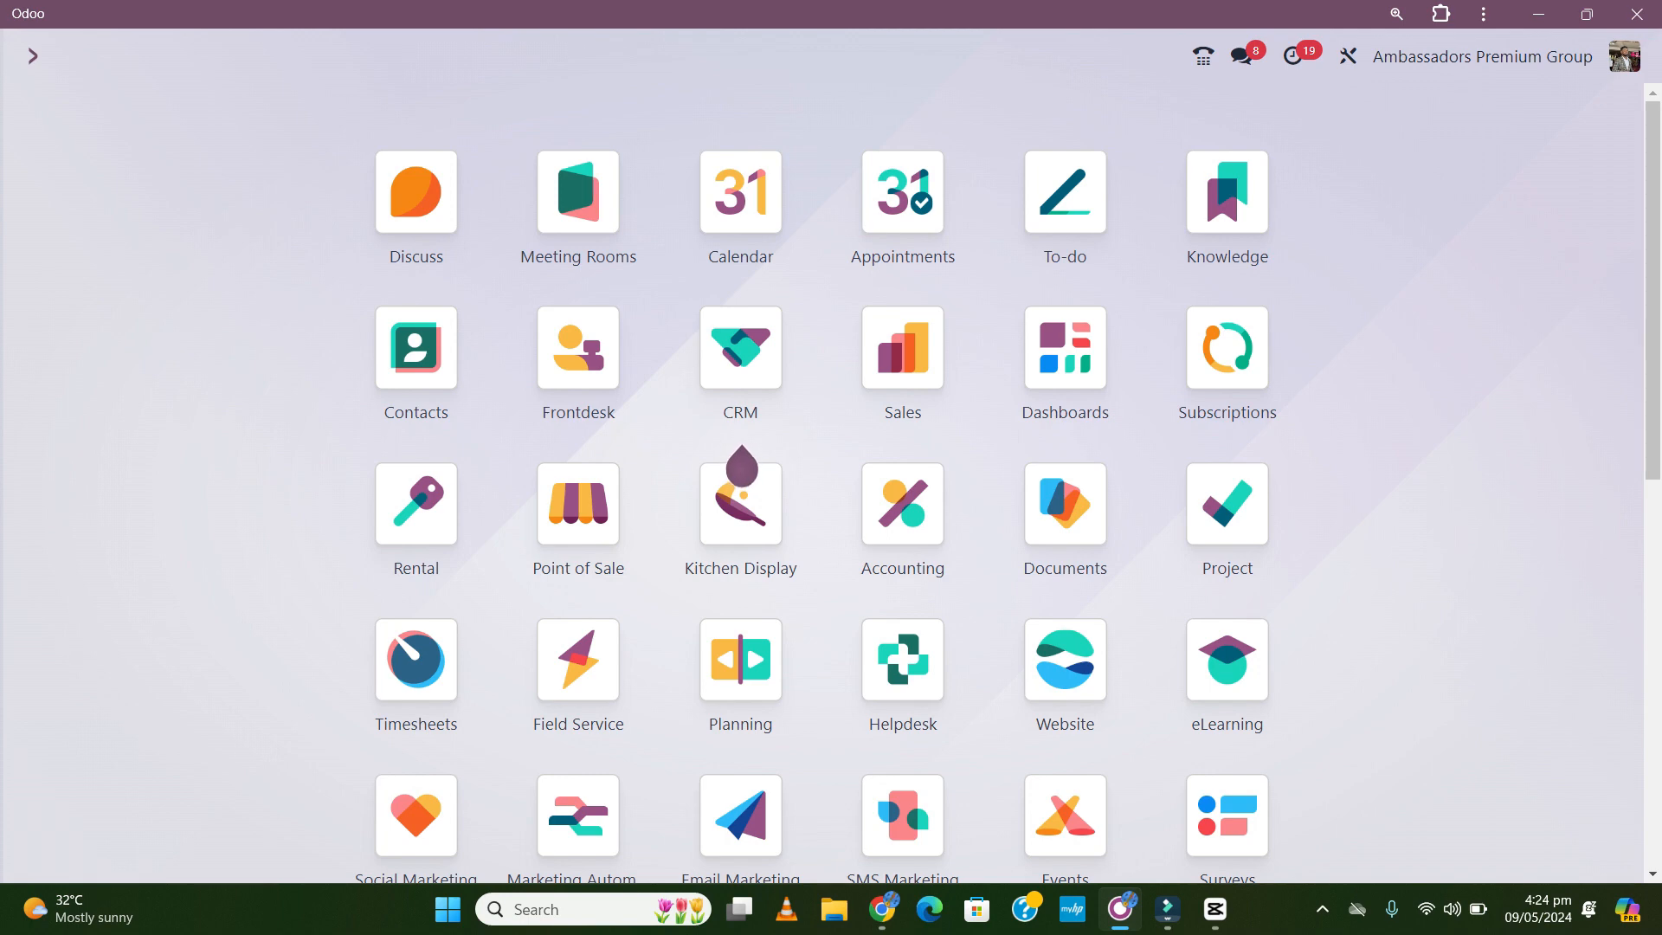
- Open the Requisition for Cement - Akumadan Phase 1 request from My Requests in Approvals
scroll(742, 454, down, 5)
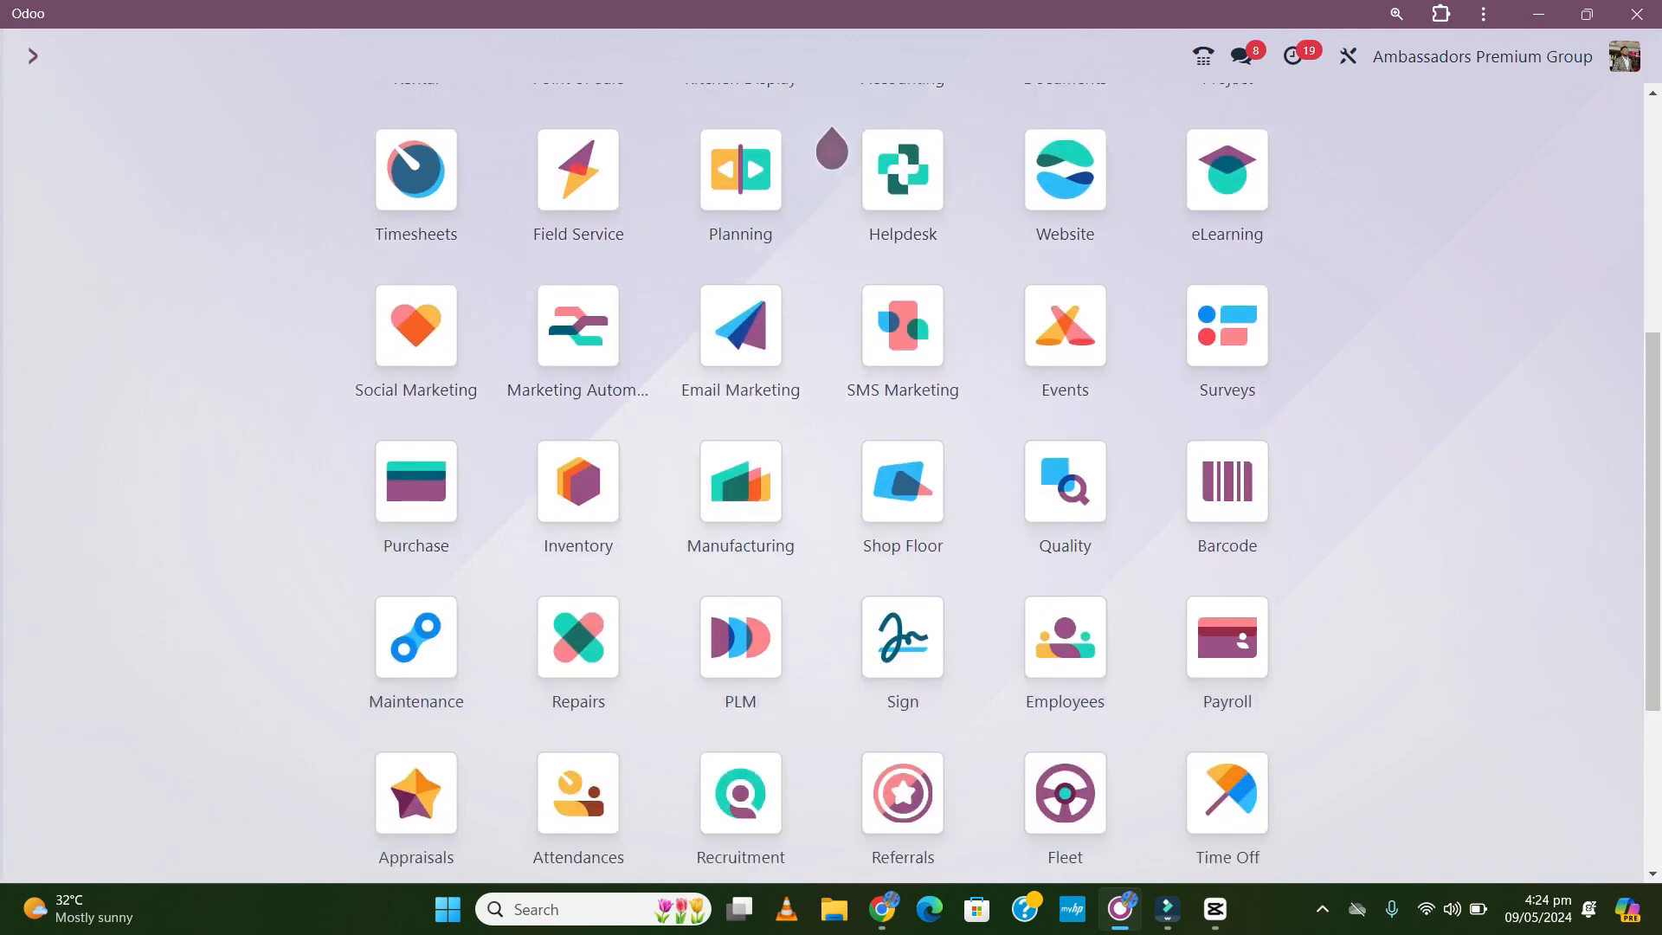
scroll(832, 152, down, 3)
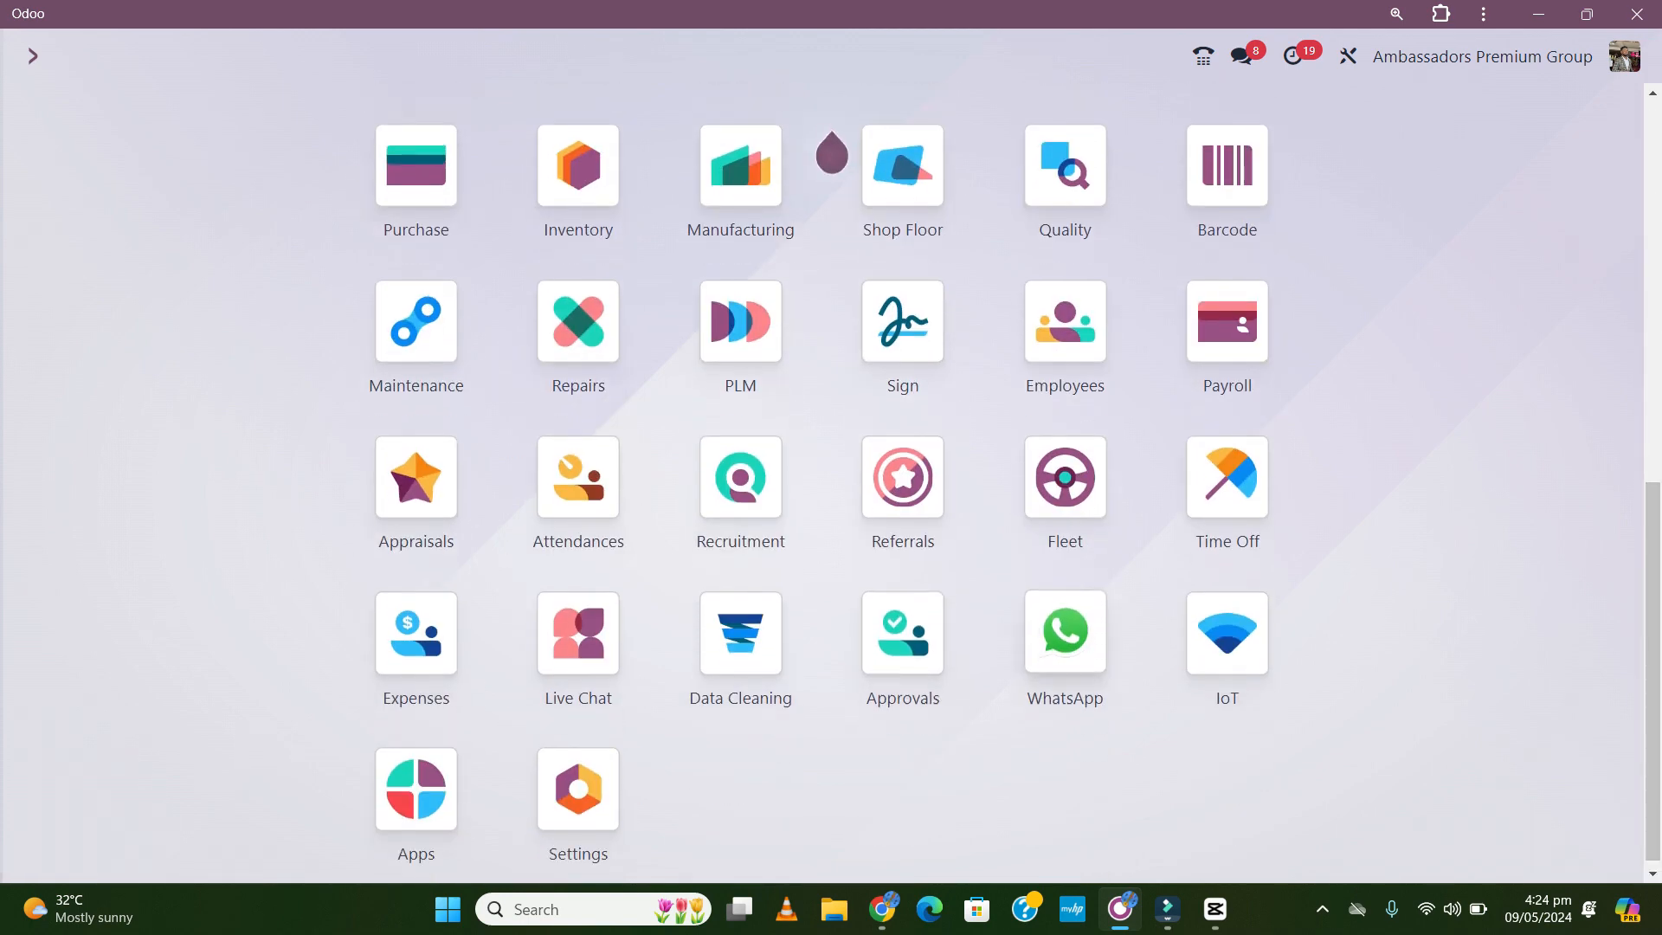
click(903, 631)
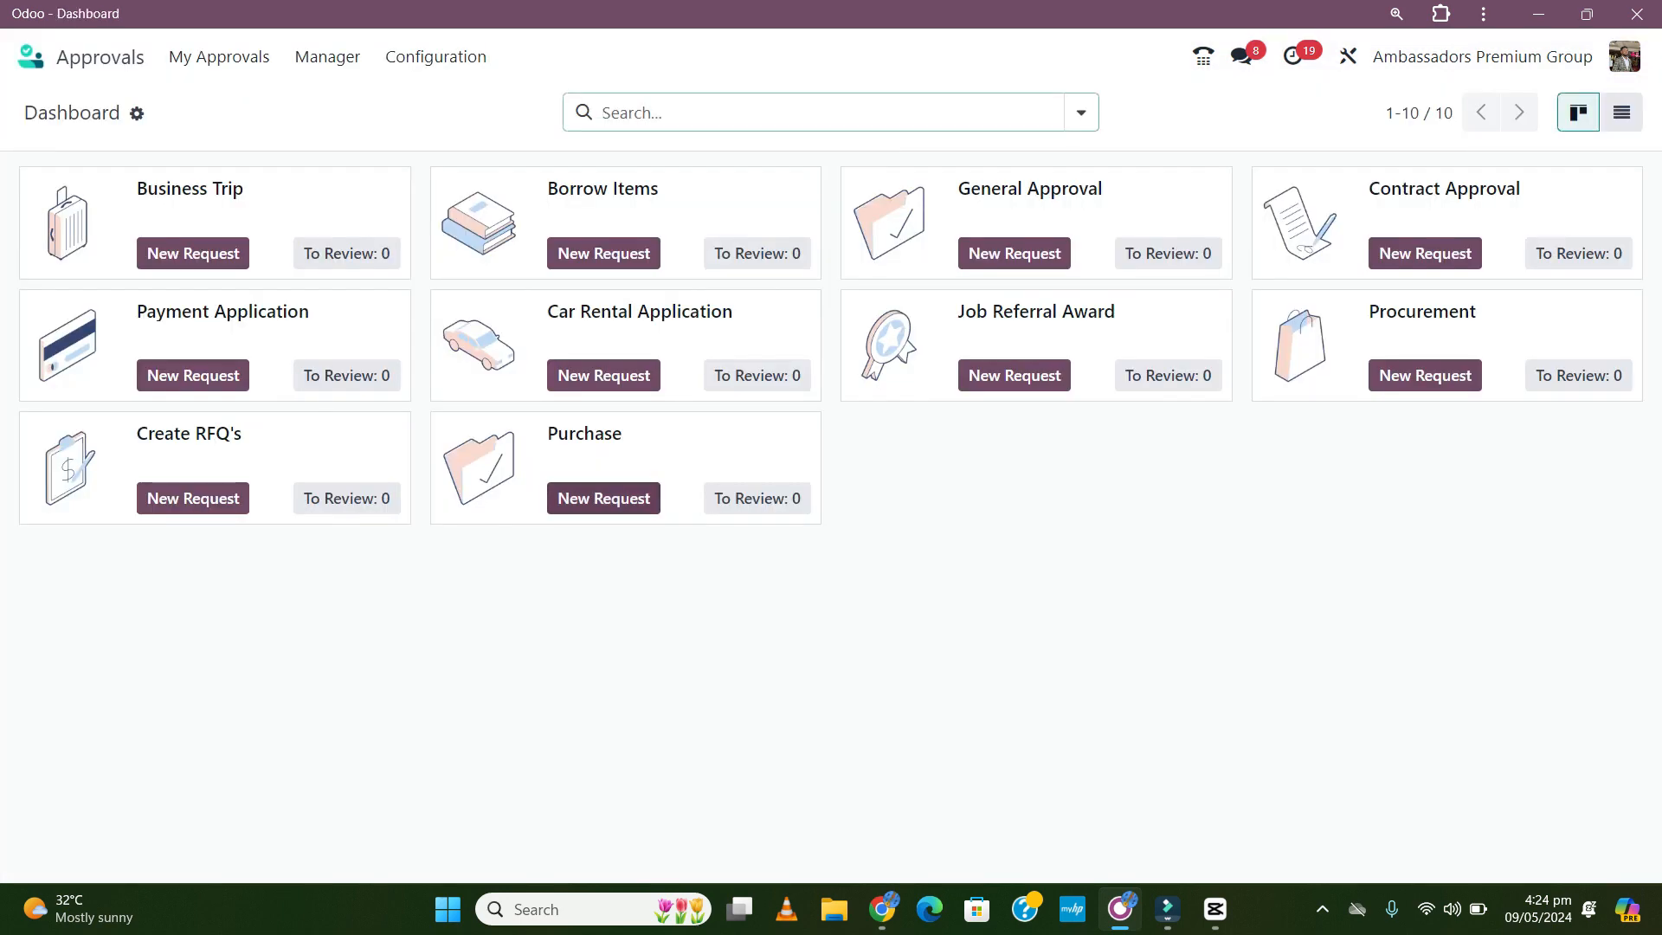
click(219, 56)
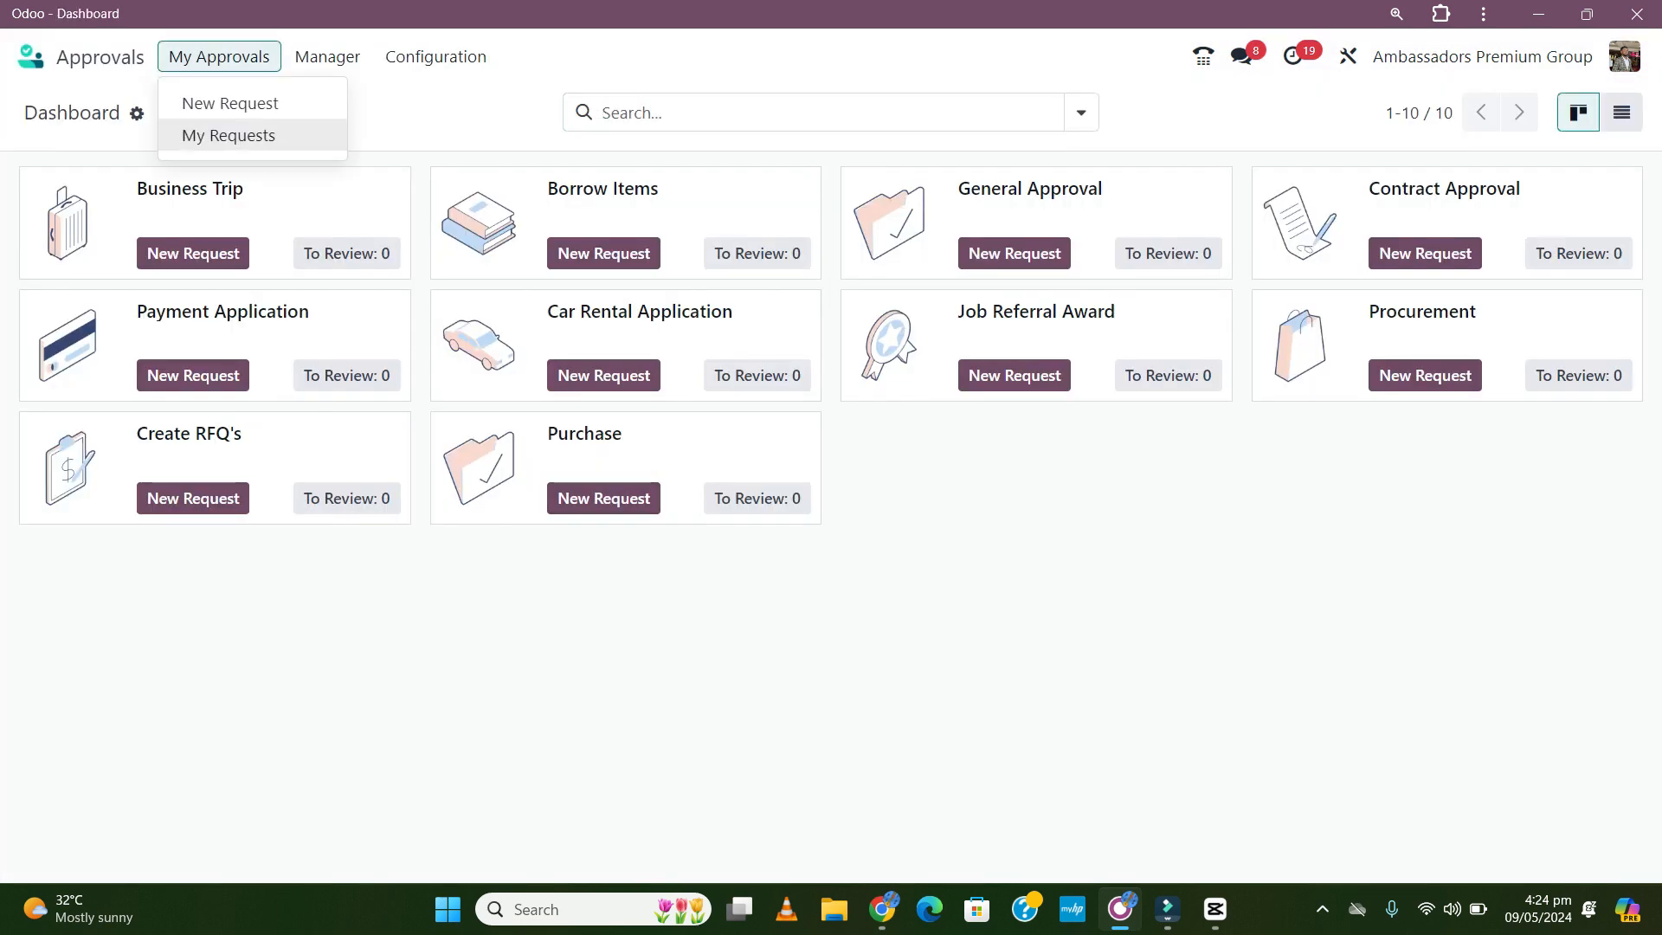
click(229, 135)
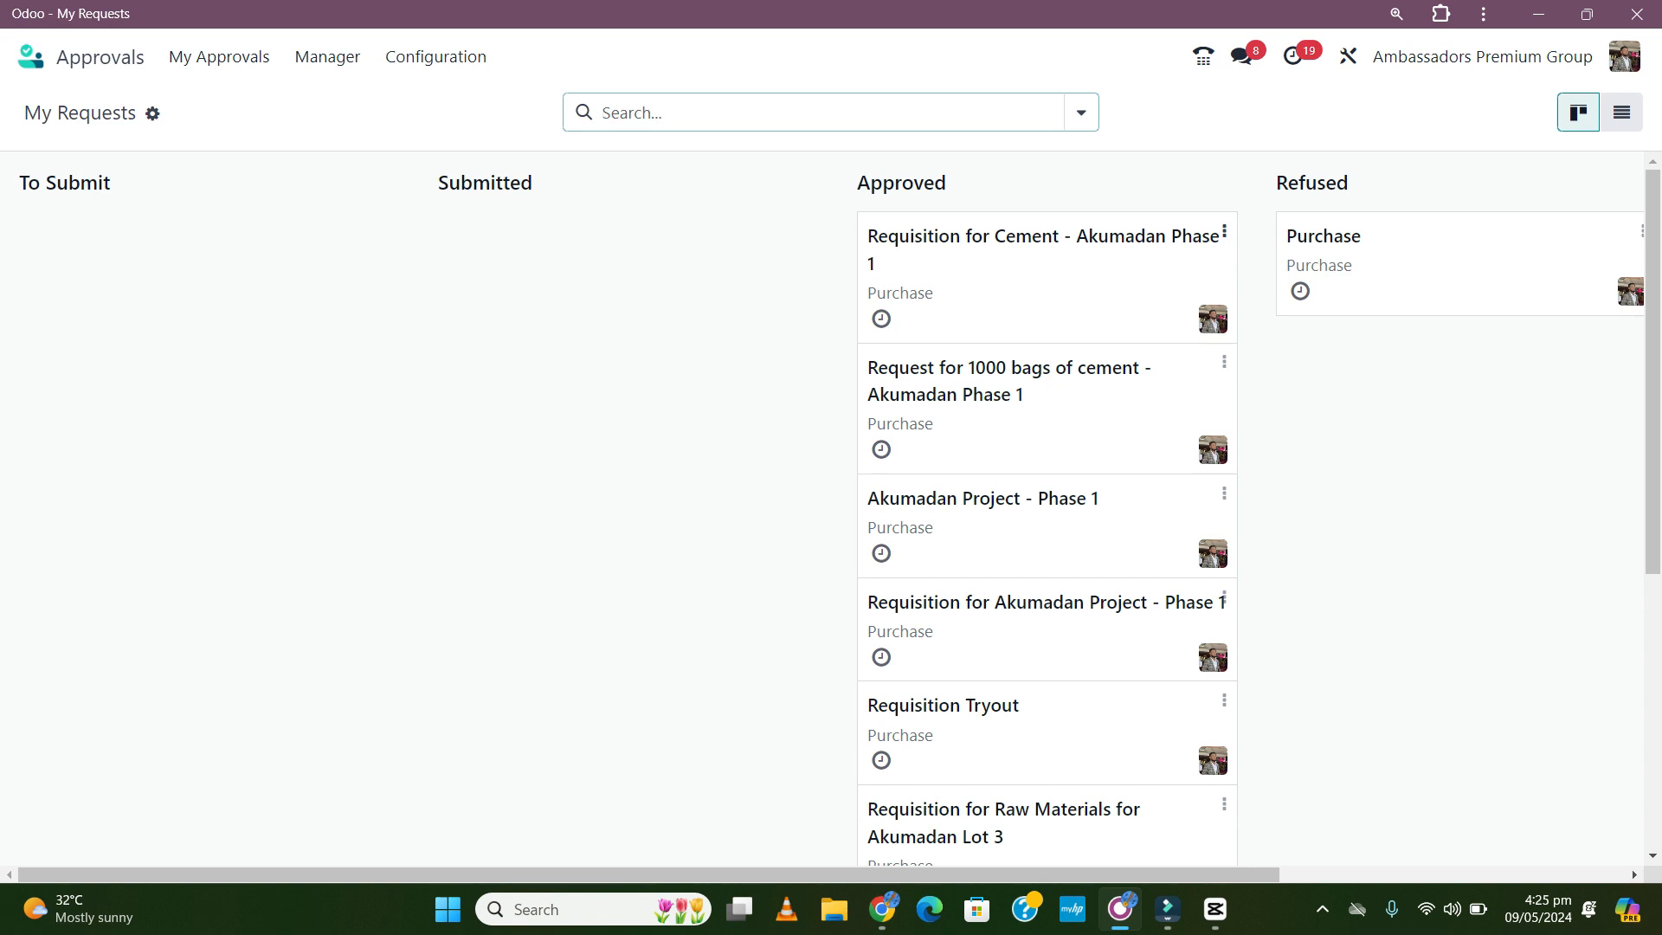
click(1013, 281)
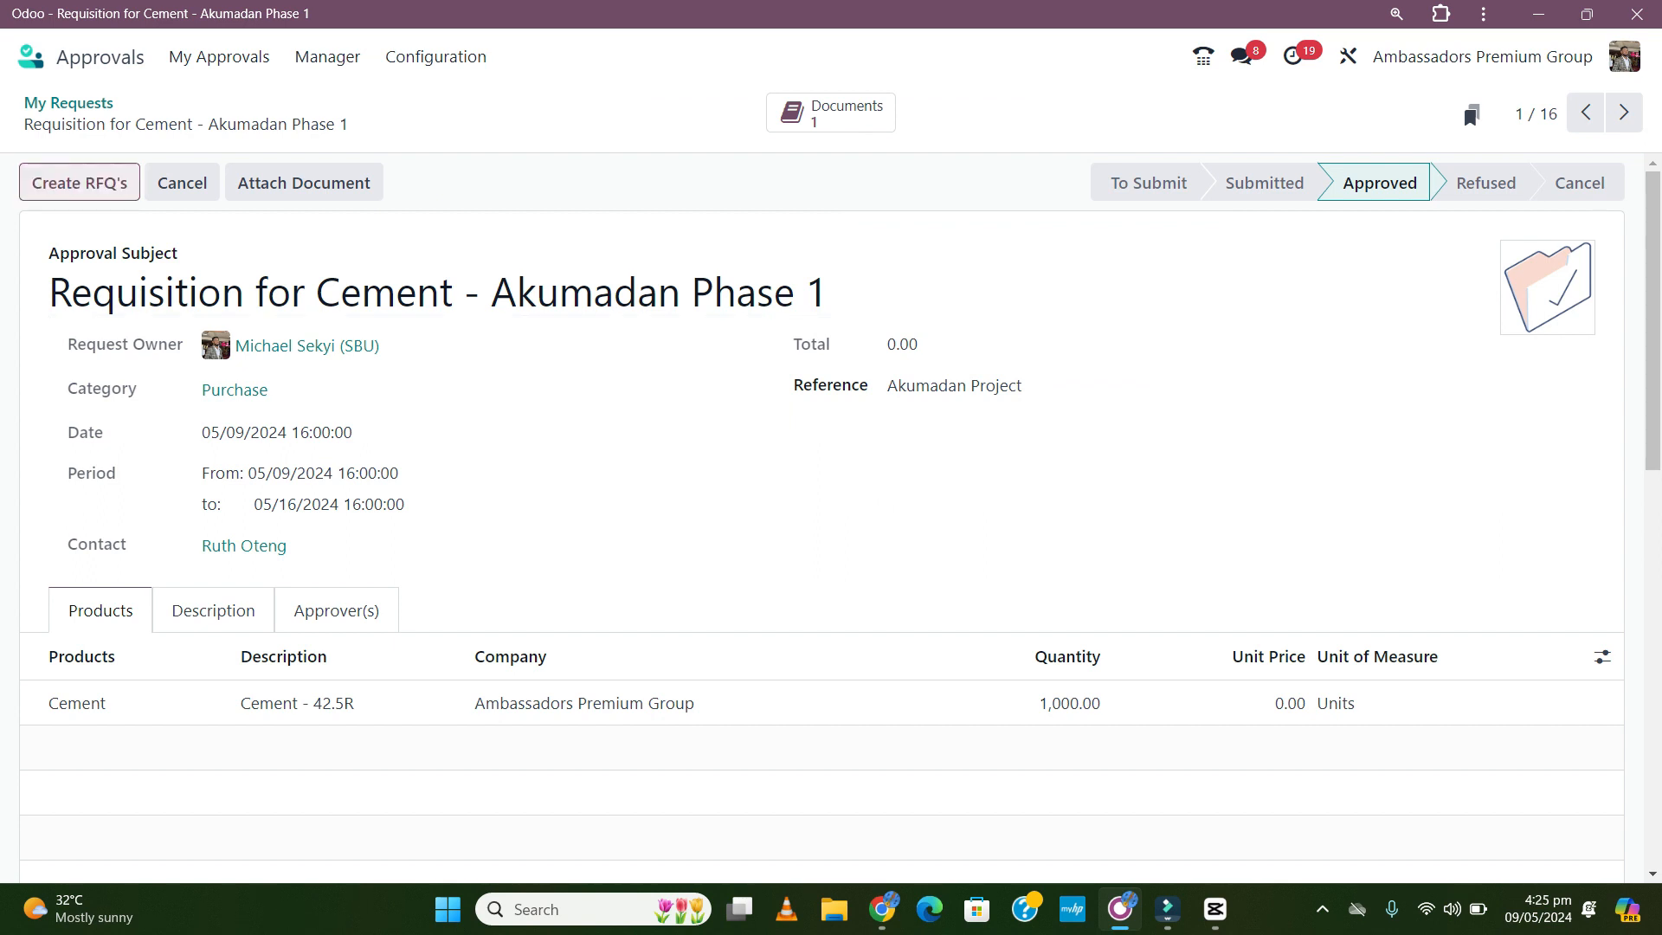
- Create RFQs from the cement requisition and open the resulting RFQ P00145
click(79, 183)
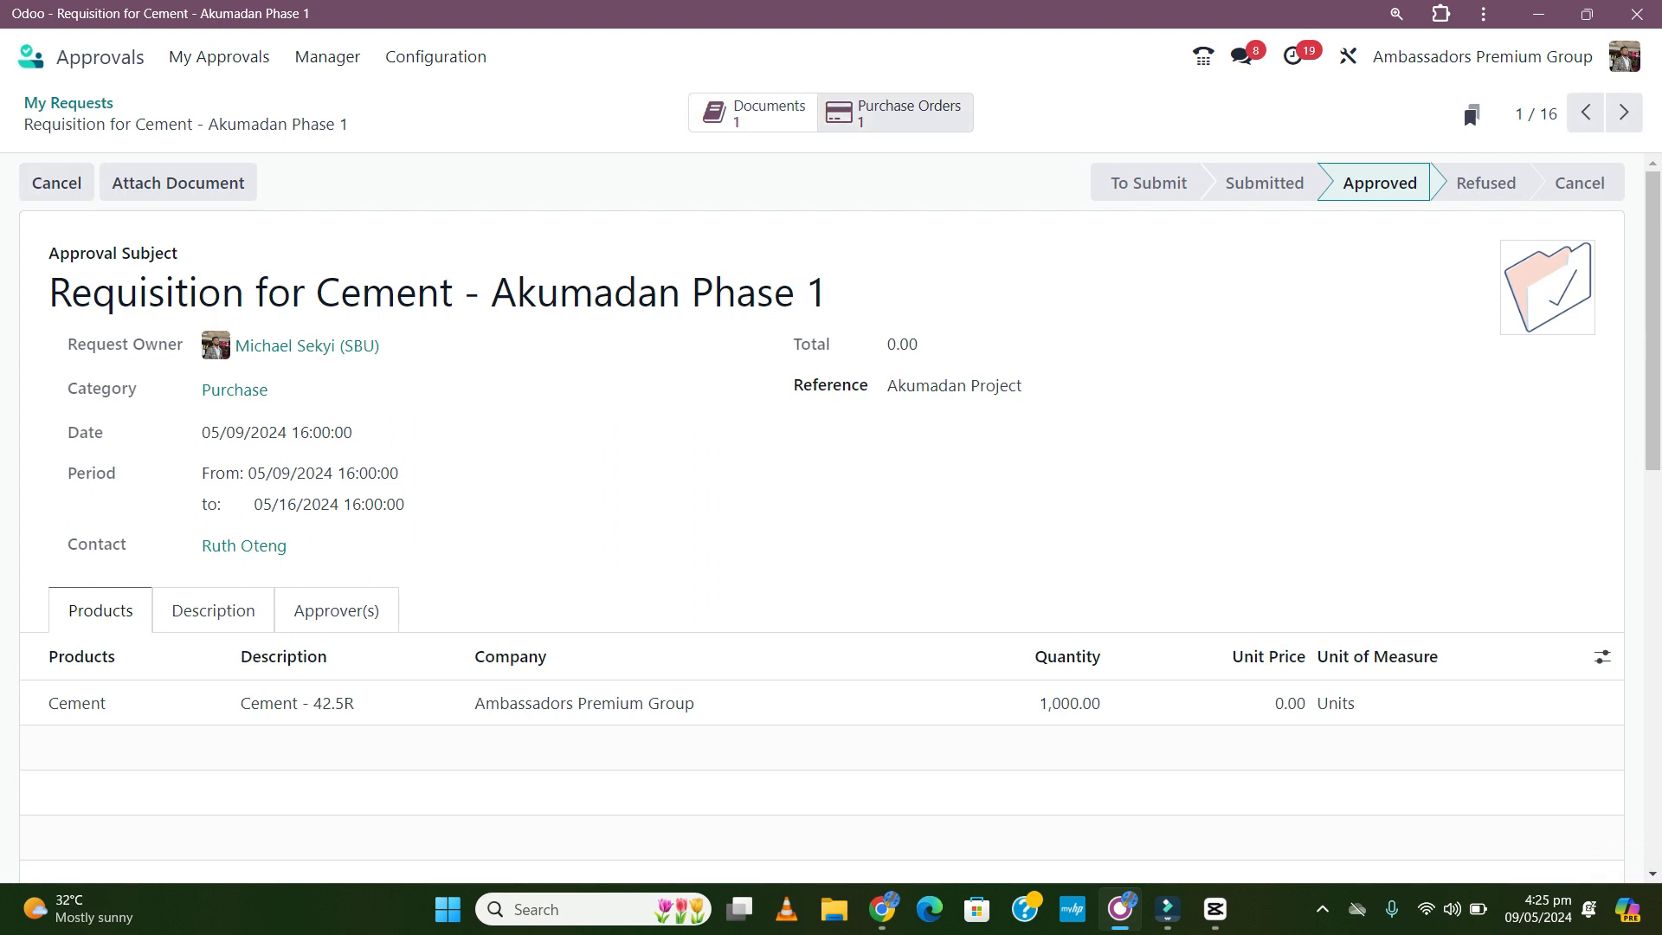
click(895, 114)
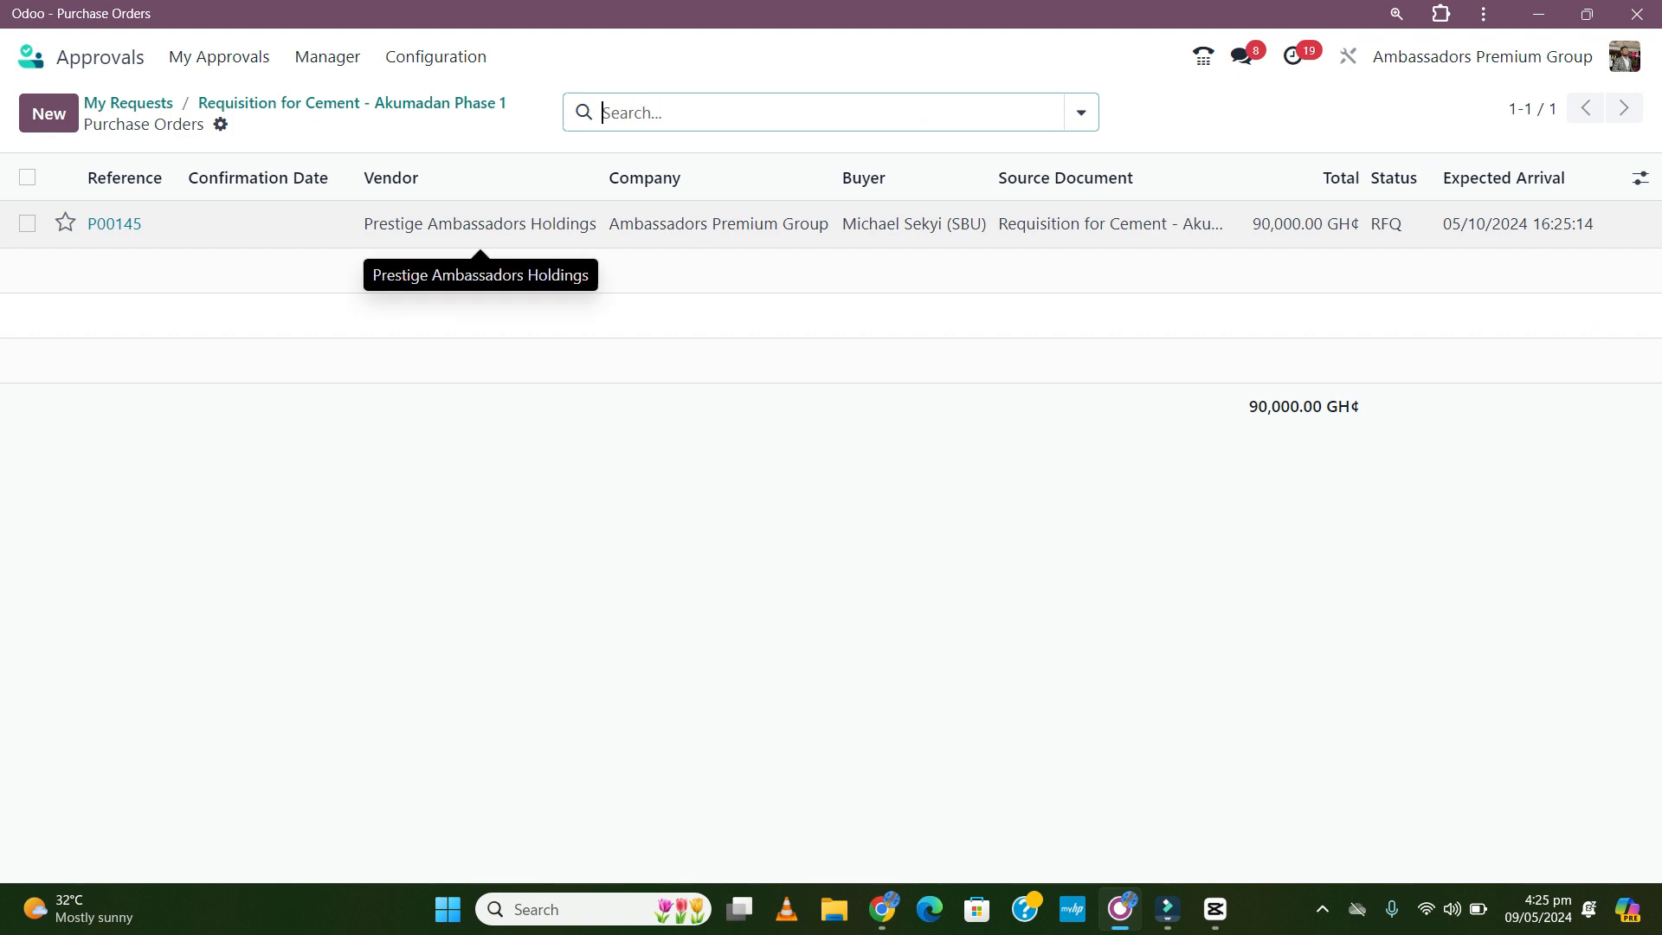
click(480, 224)
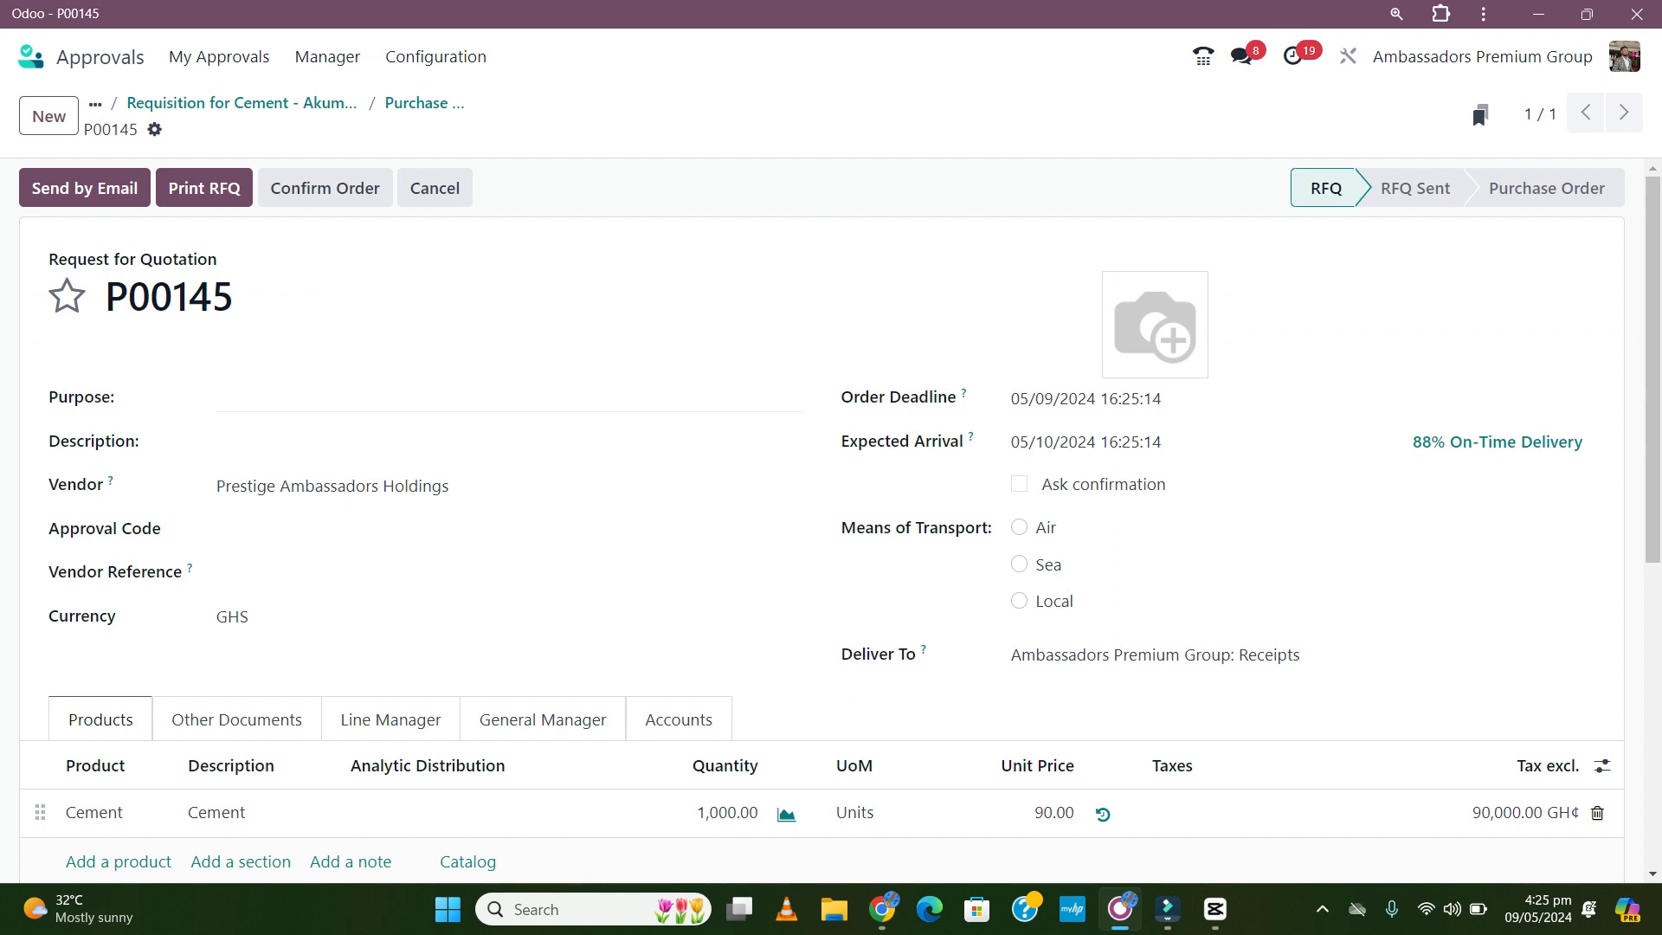
- Enter Akumadan as the RFQ purpose and replace the vendor with a new one named 'God is Good'
click(484, 399)
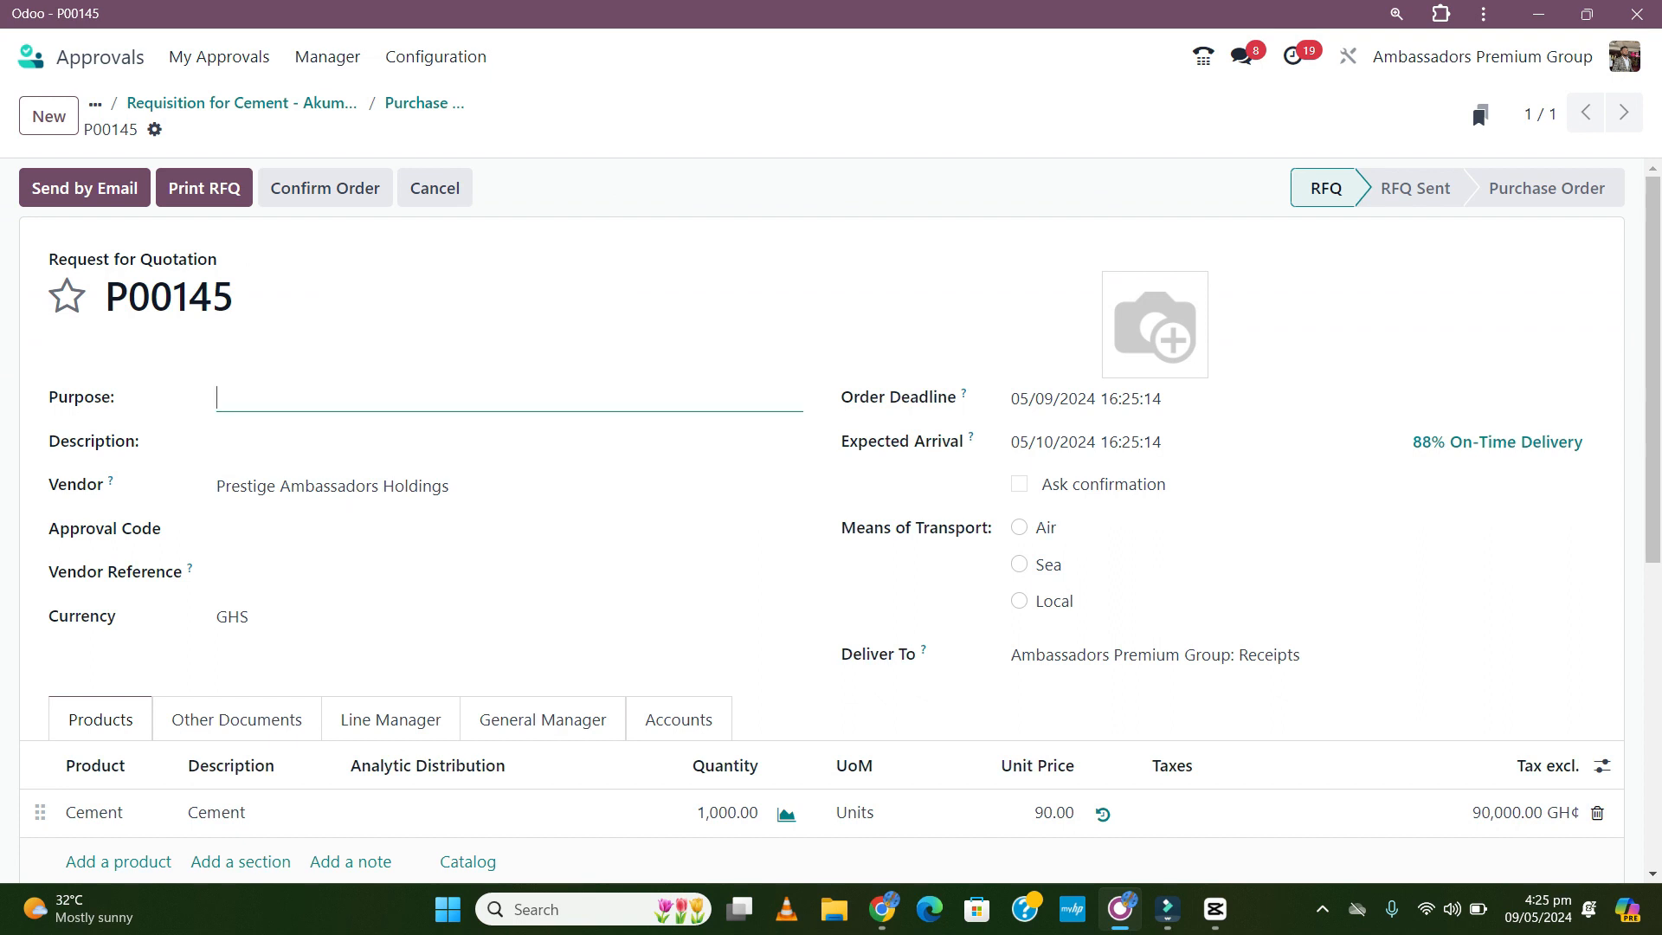
text(Akumadan Phase 1)
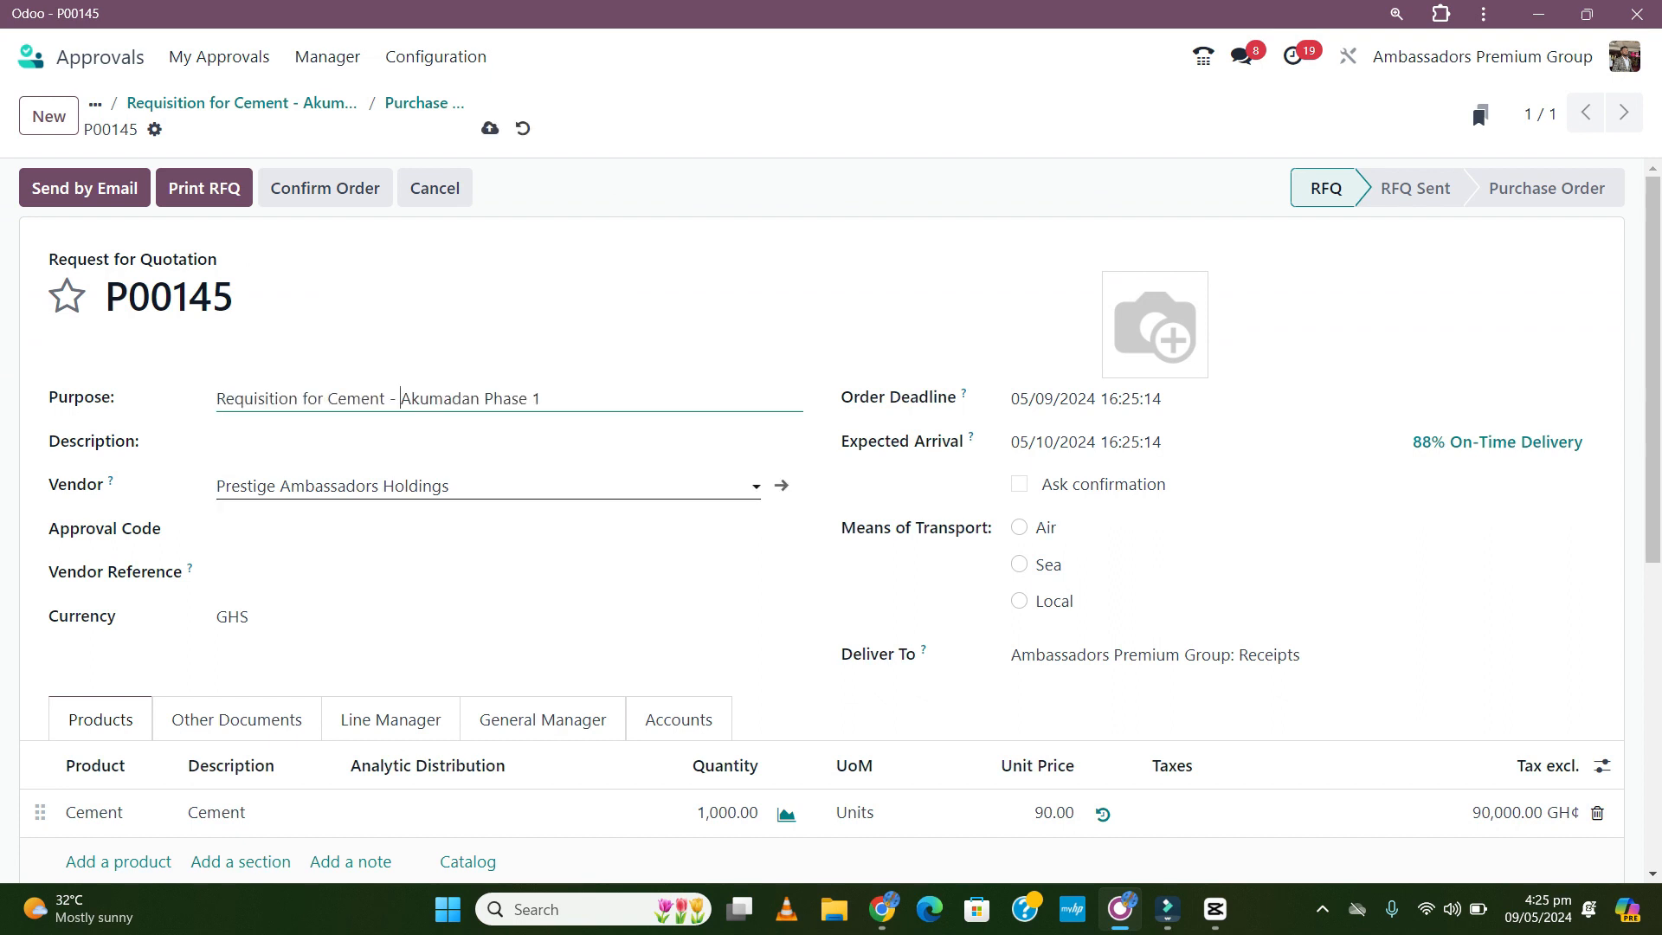
click(332, 485)
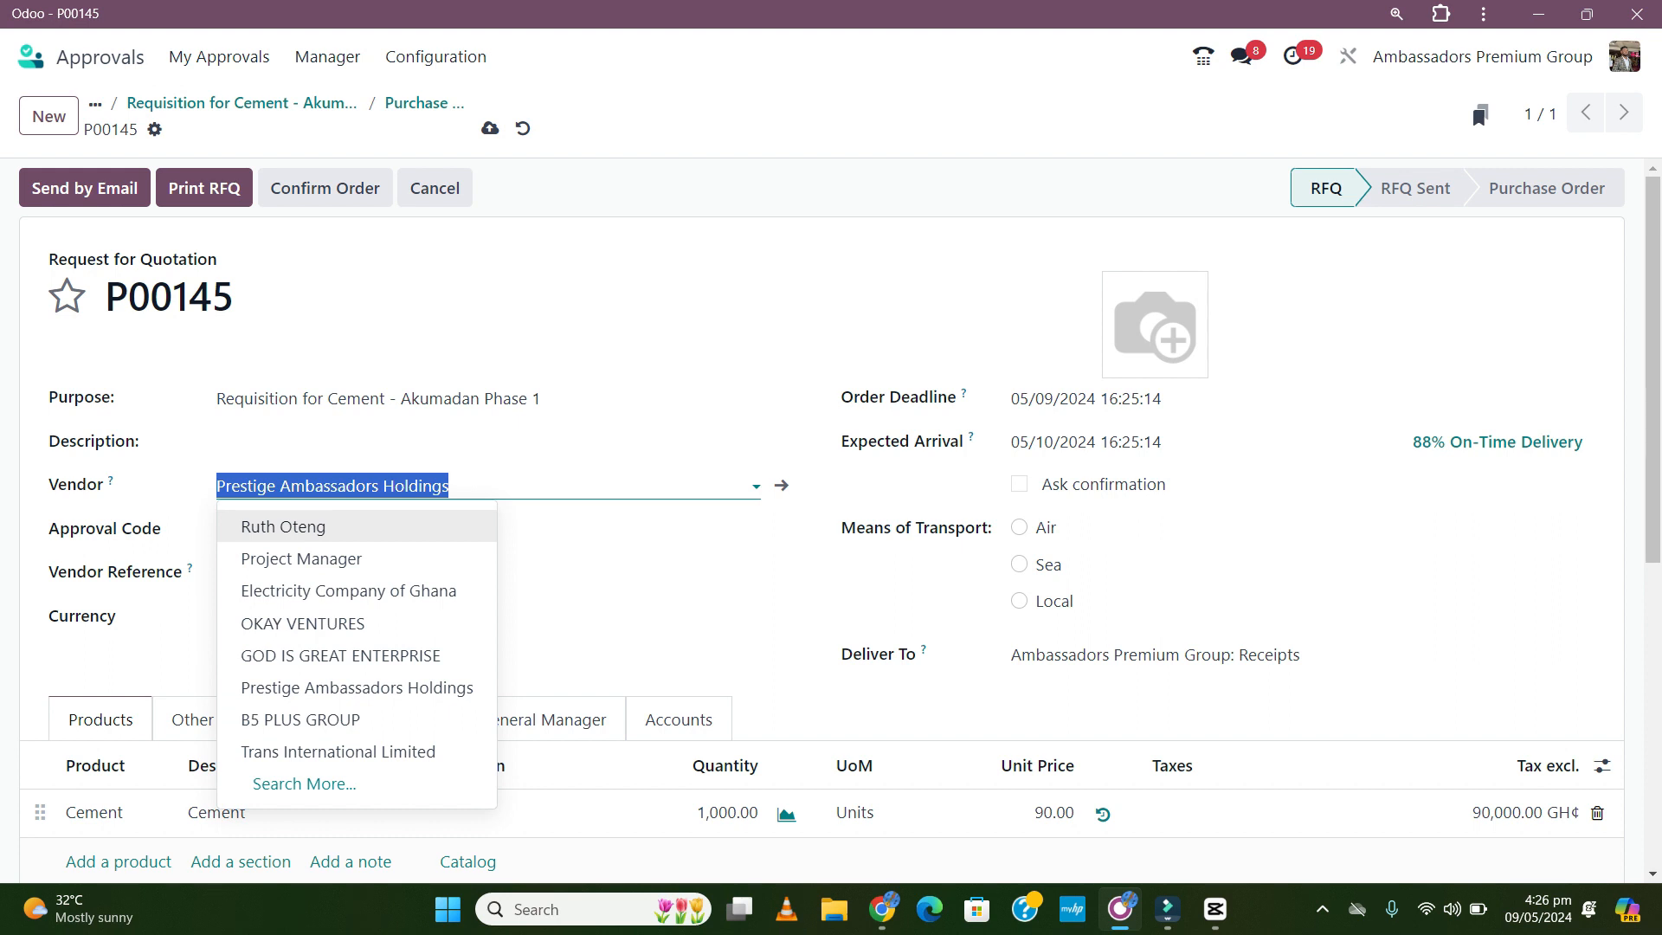
click(332, 485)
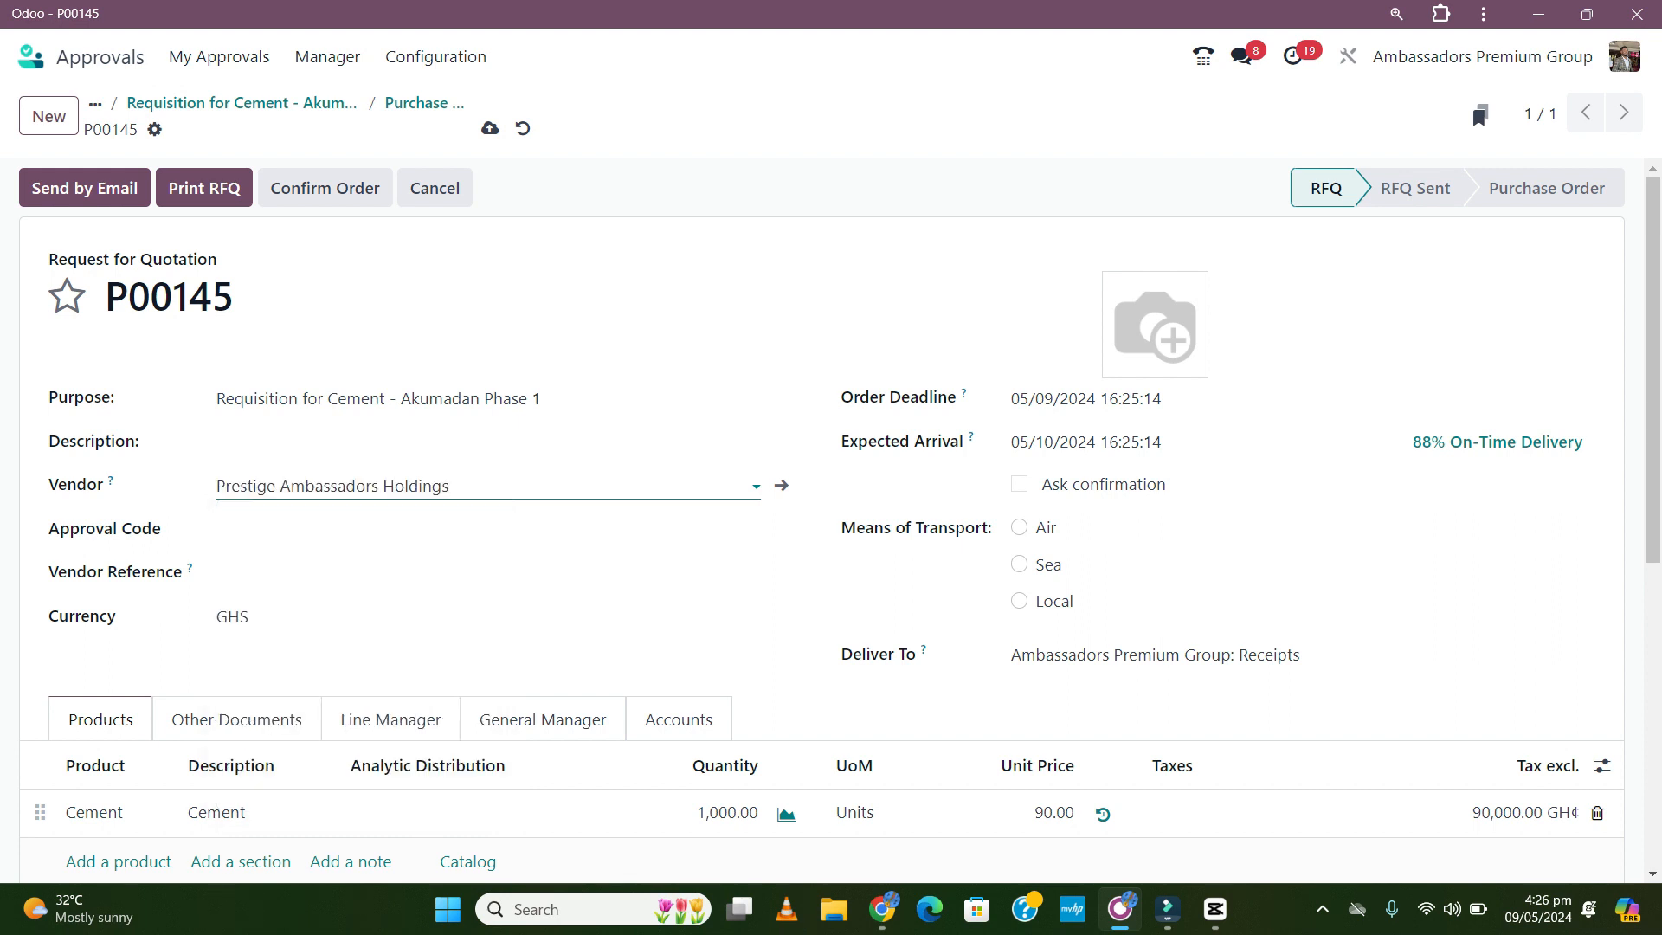
click(474, 487)
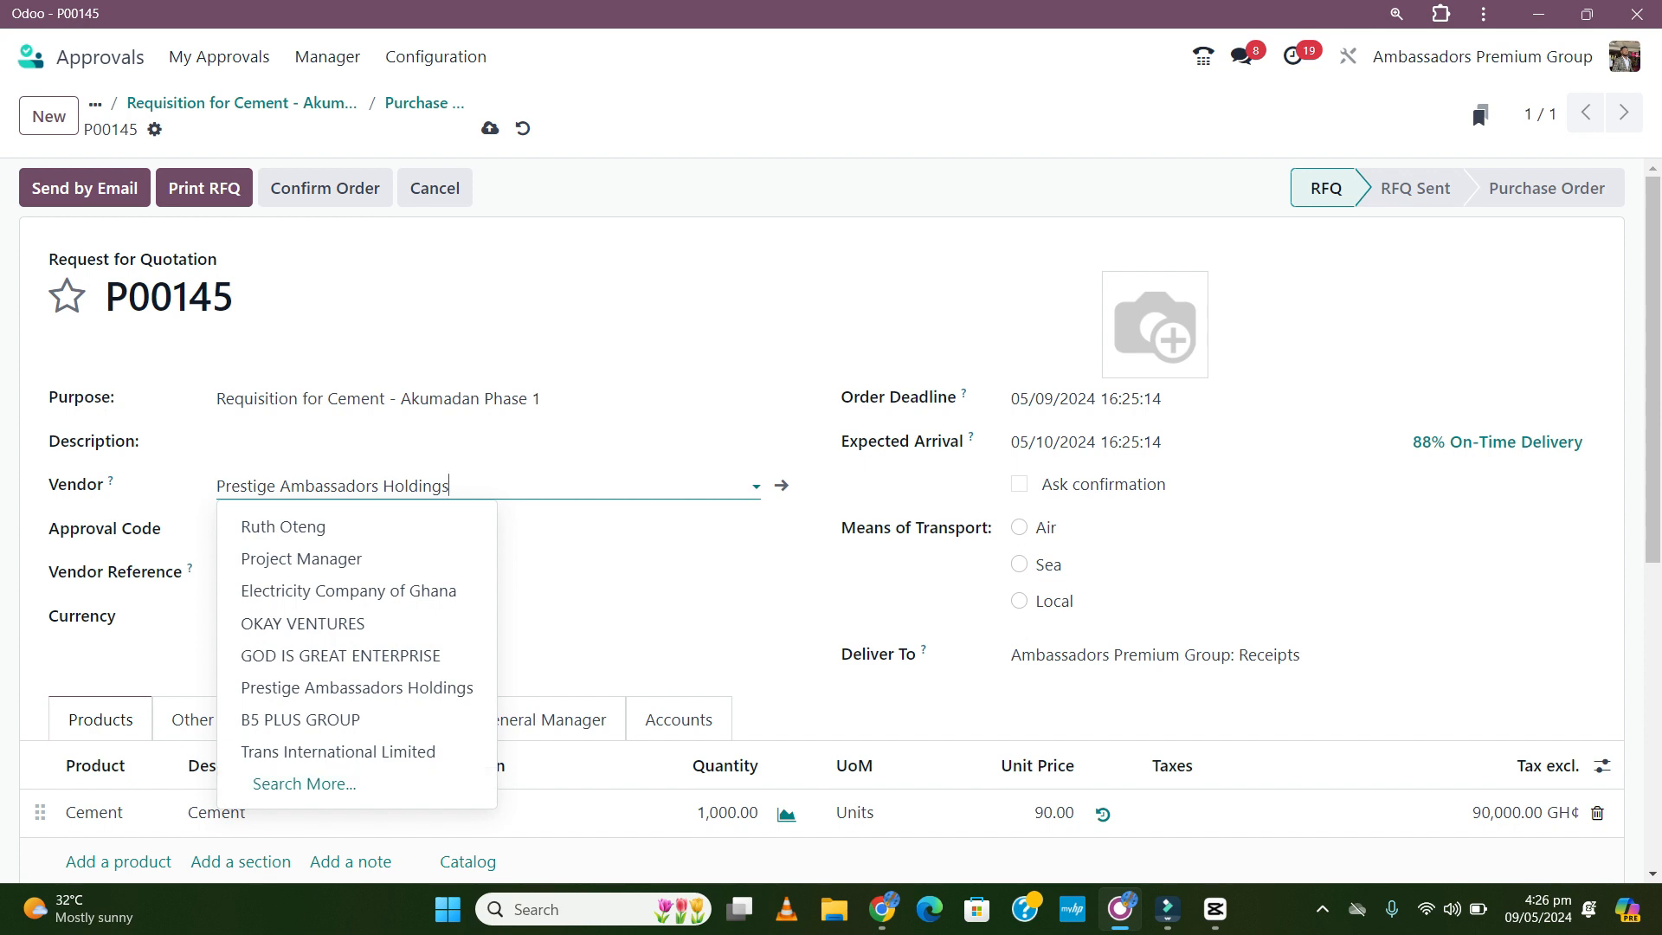
drag(459, 487, 208, 503)
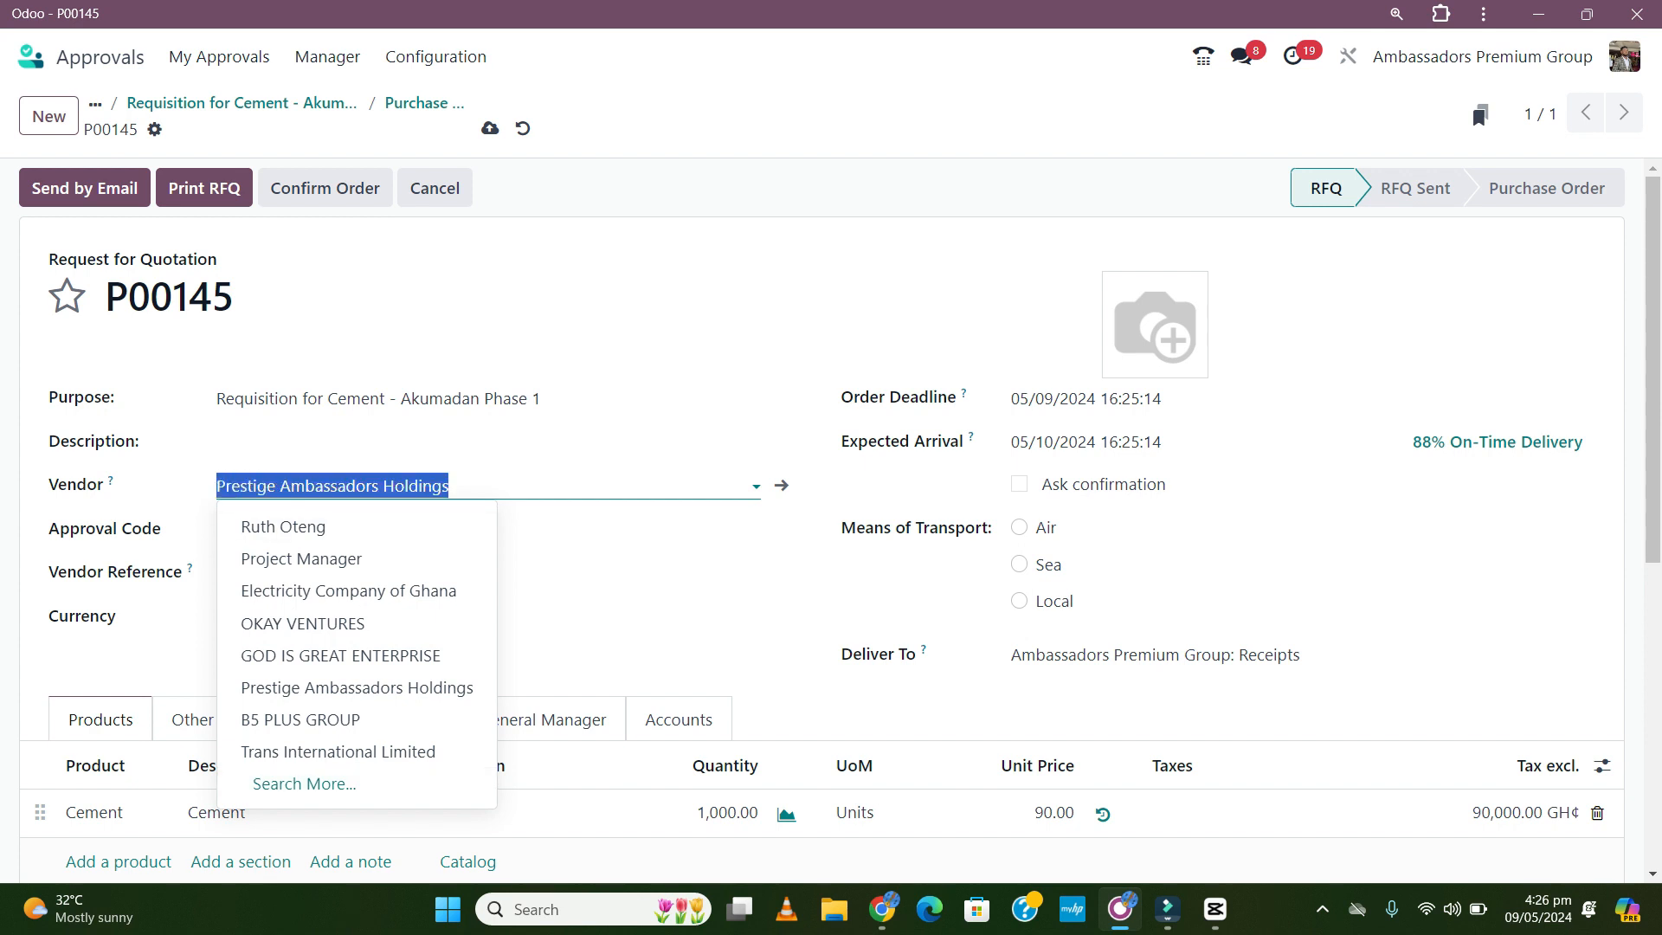
text(G)
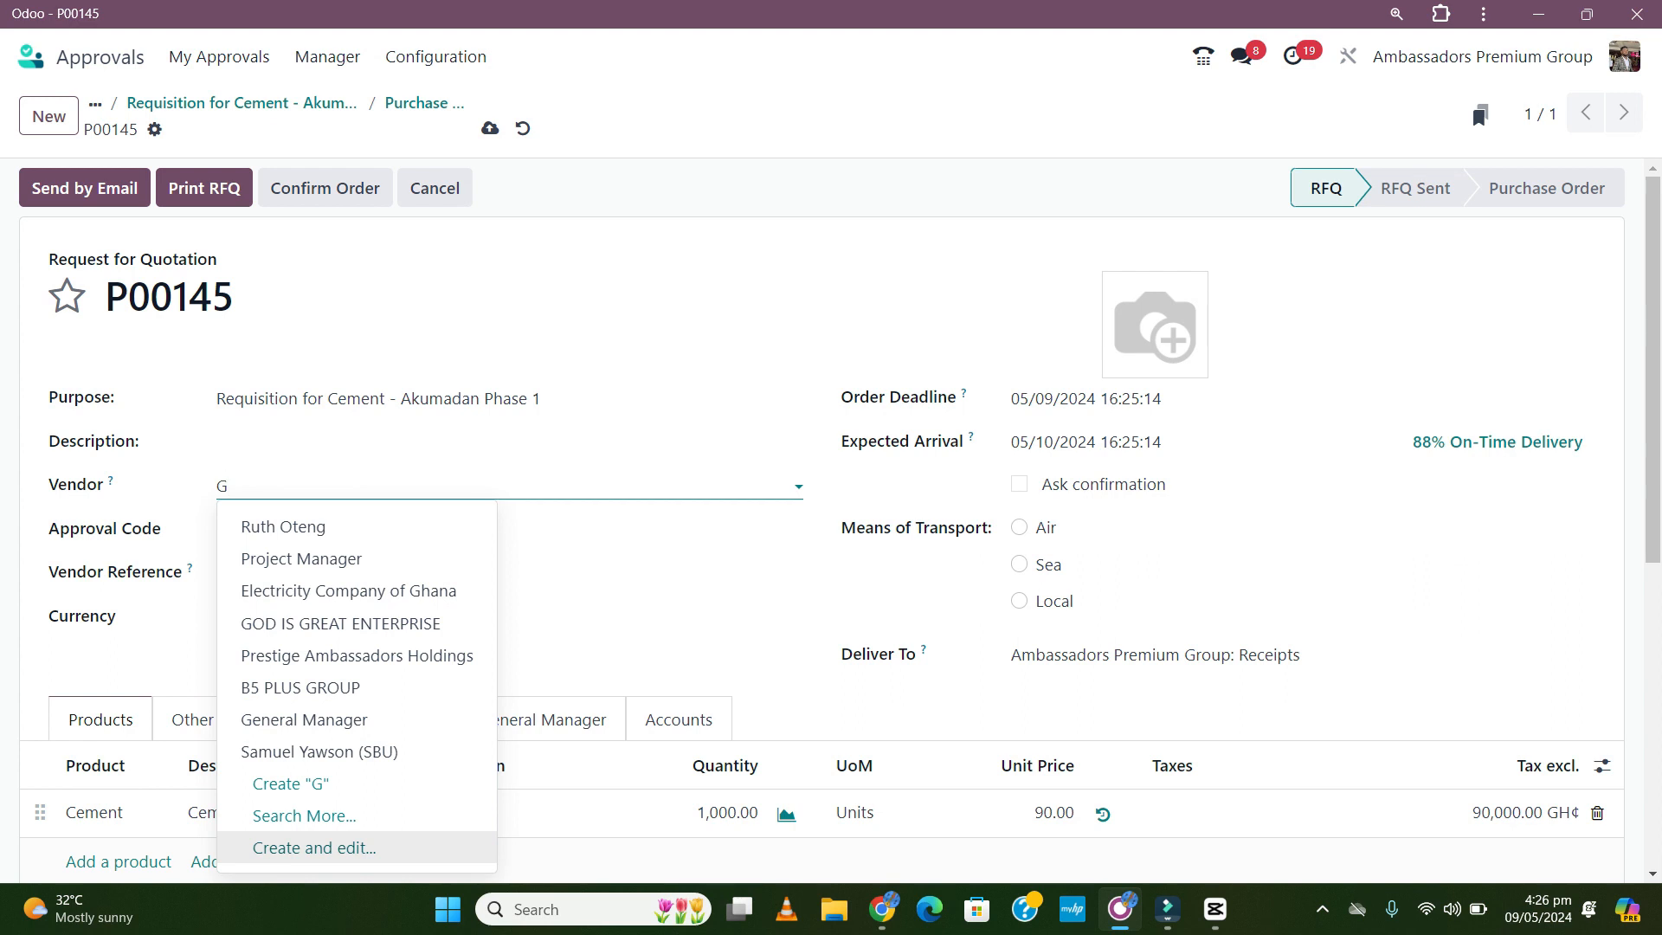
text(od )
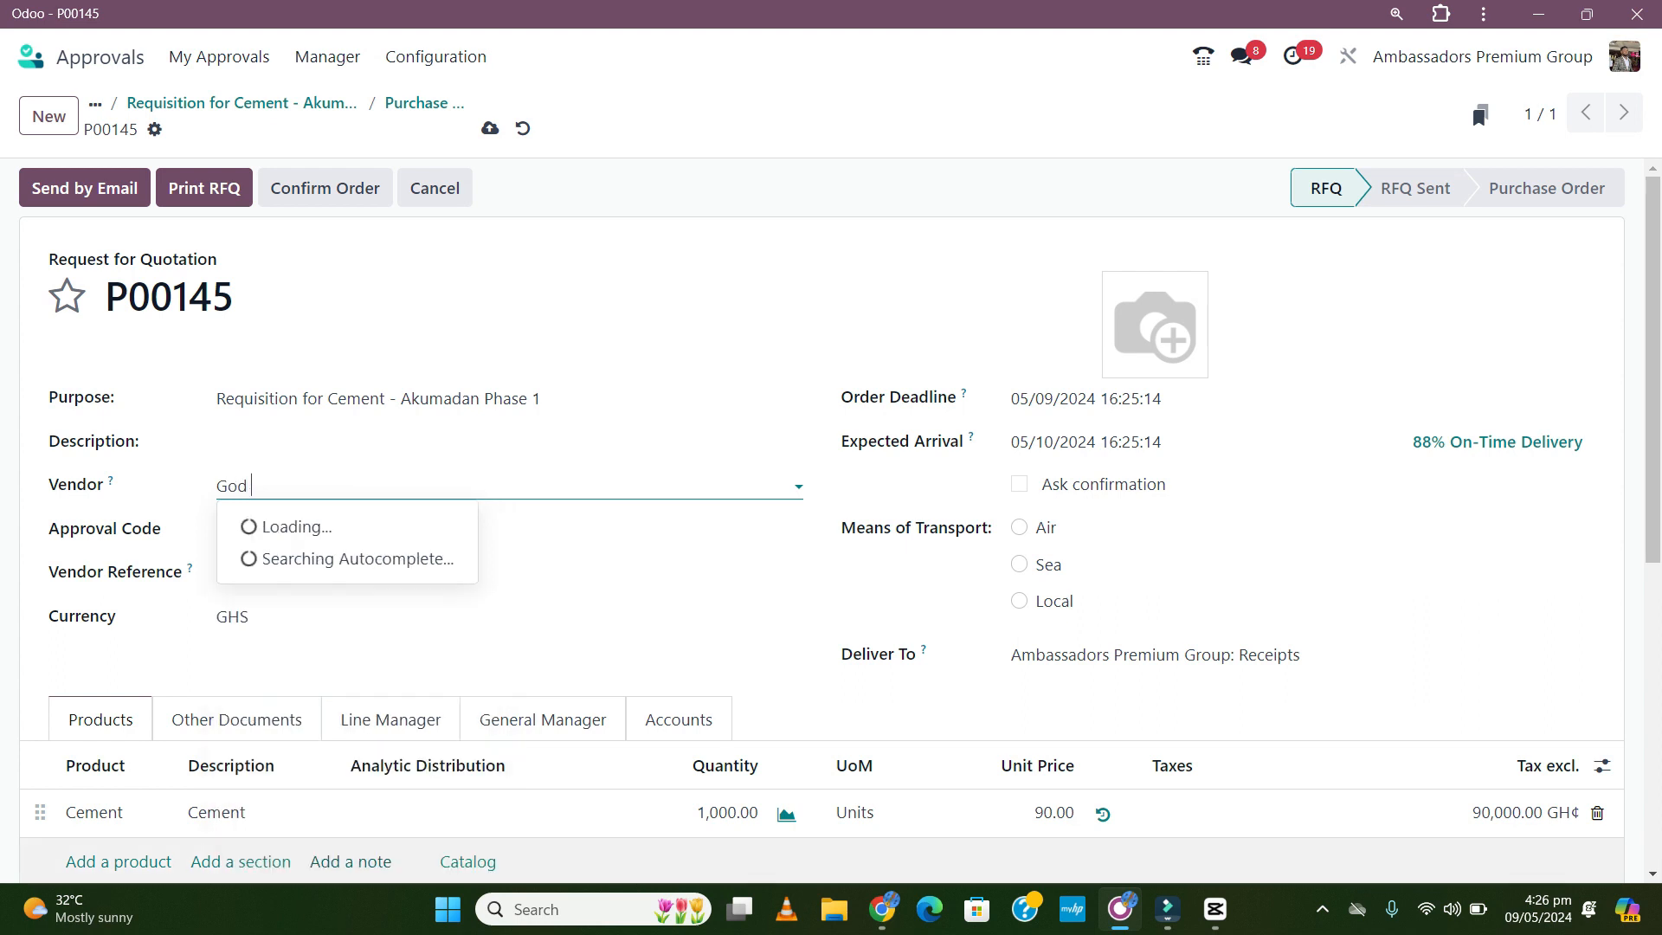
text(is Good)
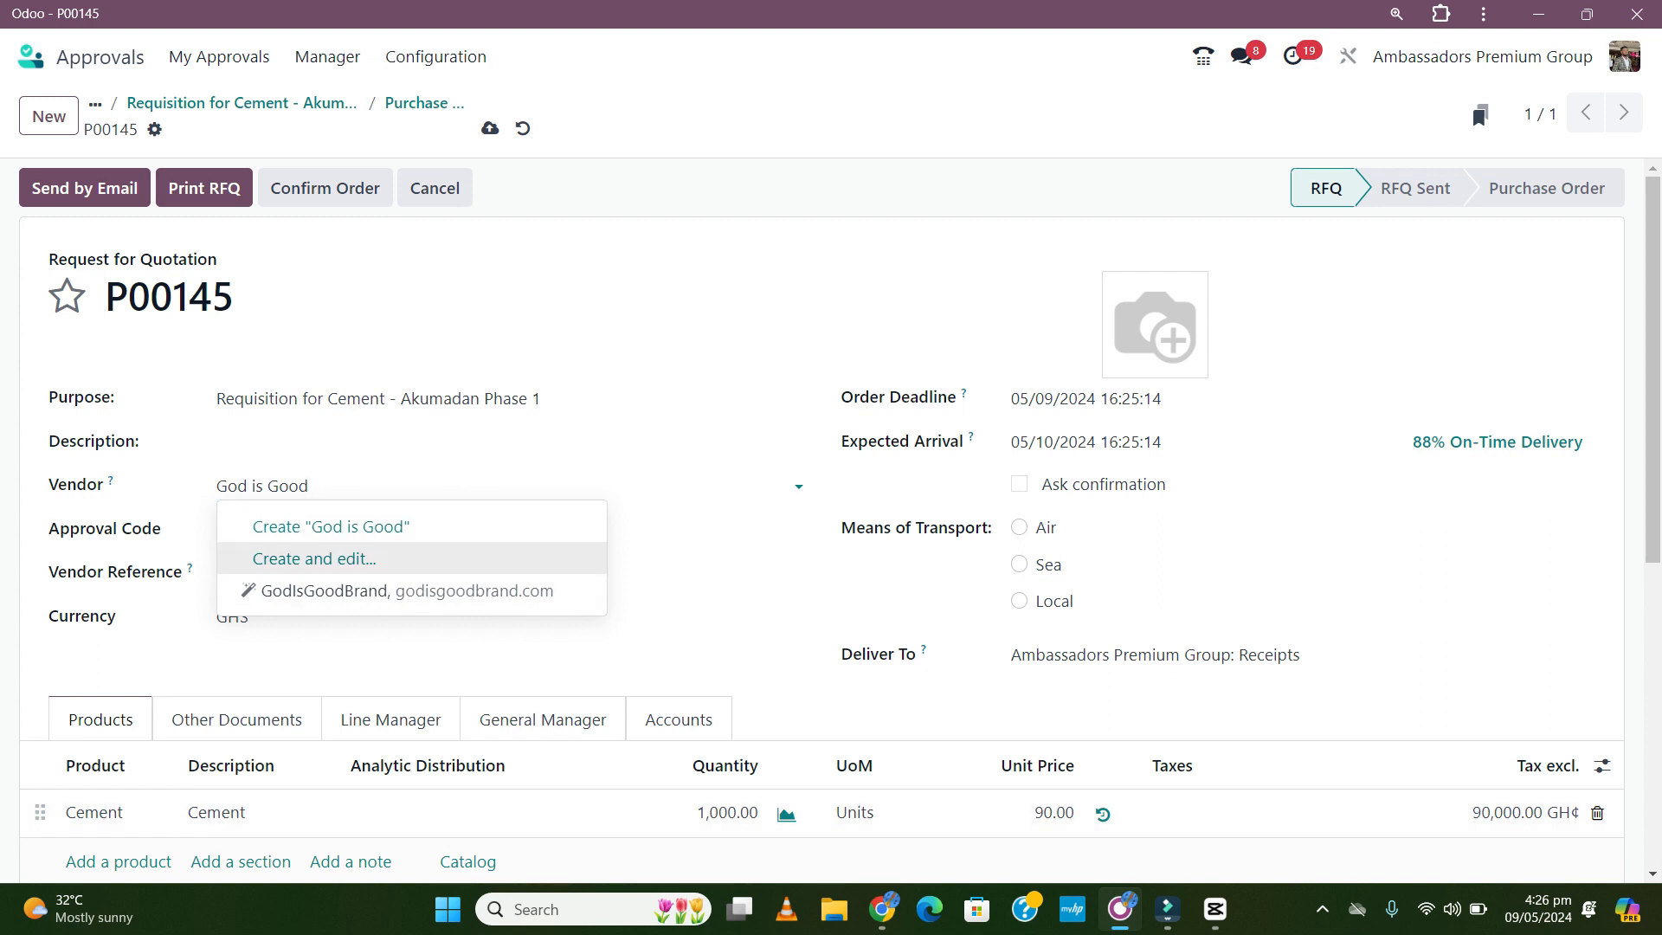
key(Return)
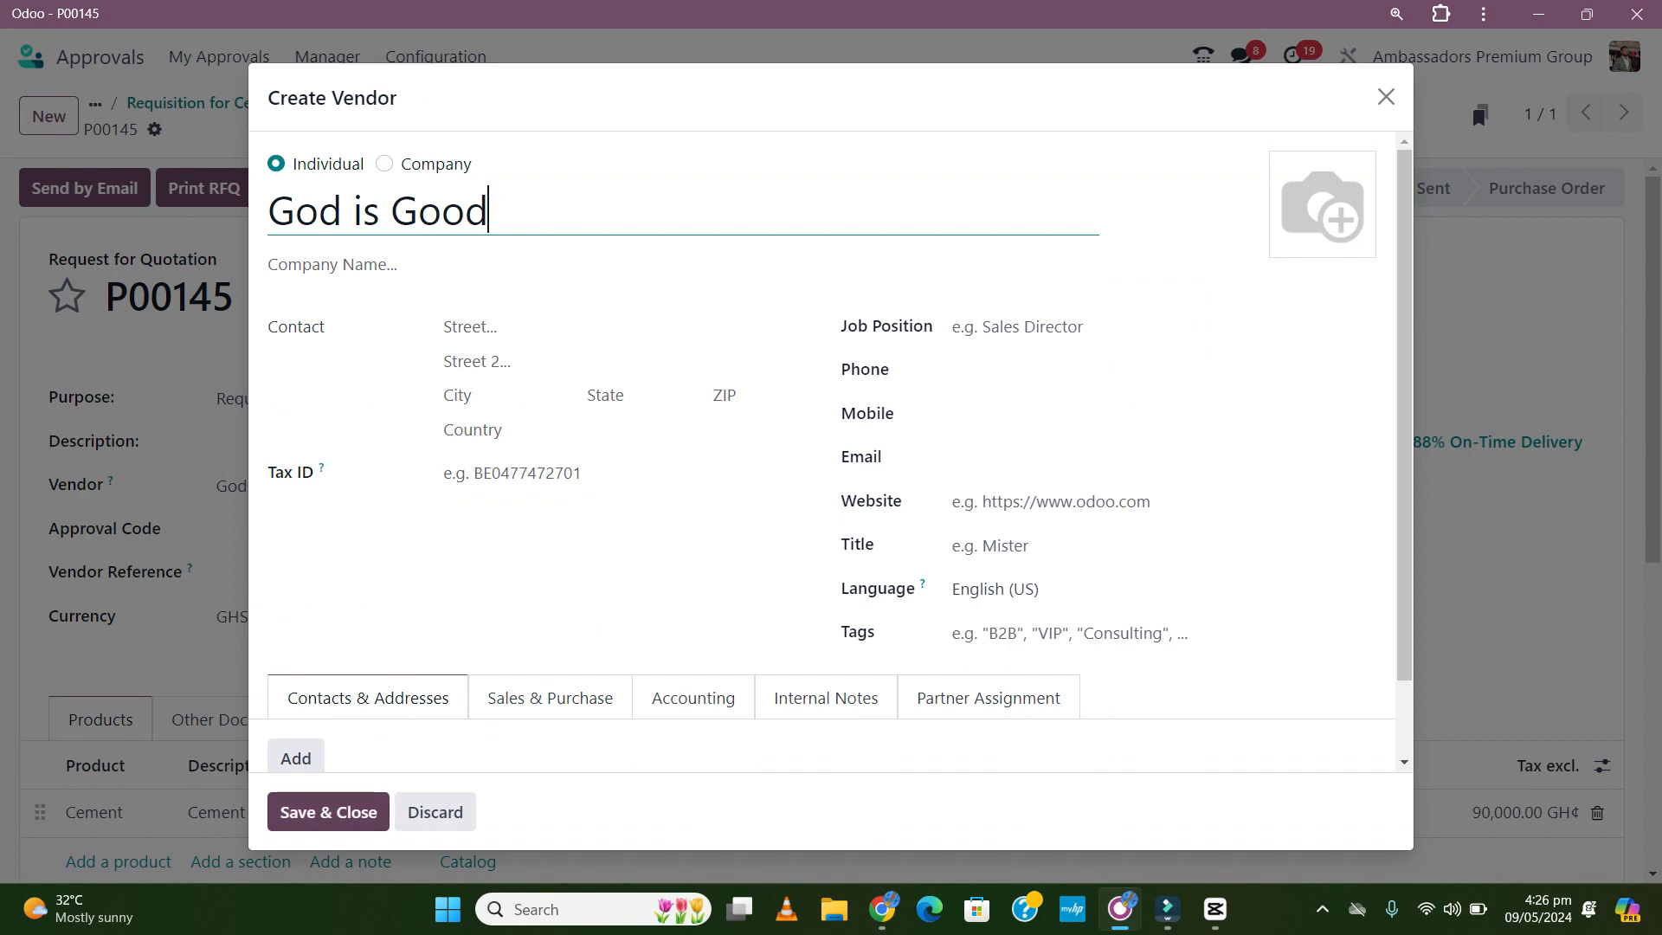
- Save God is Good as a company-type vendor on RFQ P00145
click(385, 164)
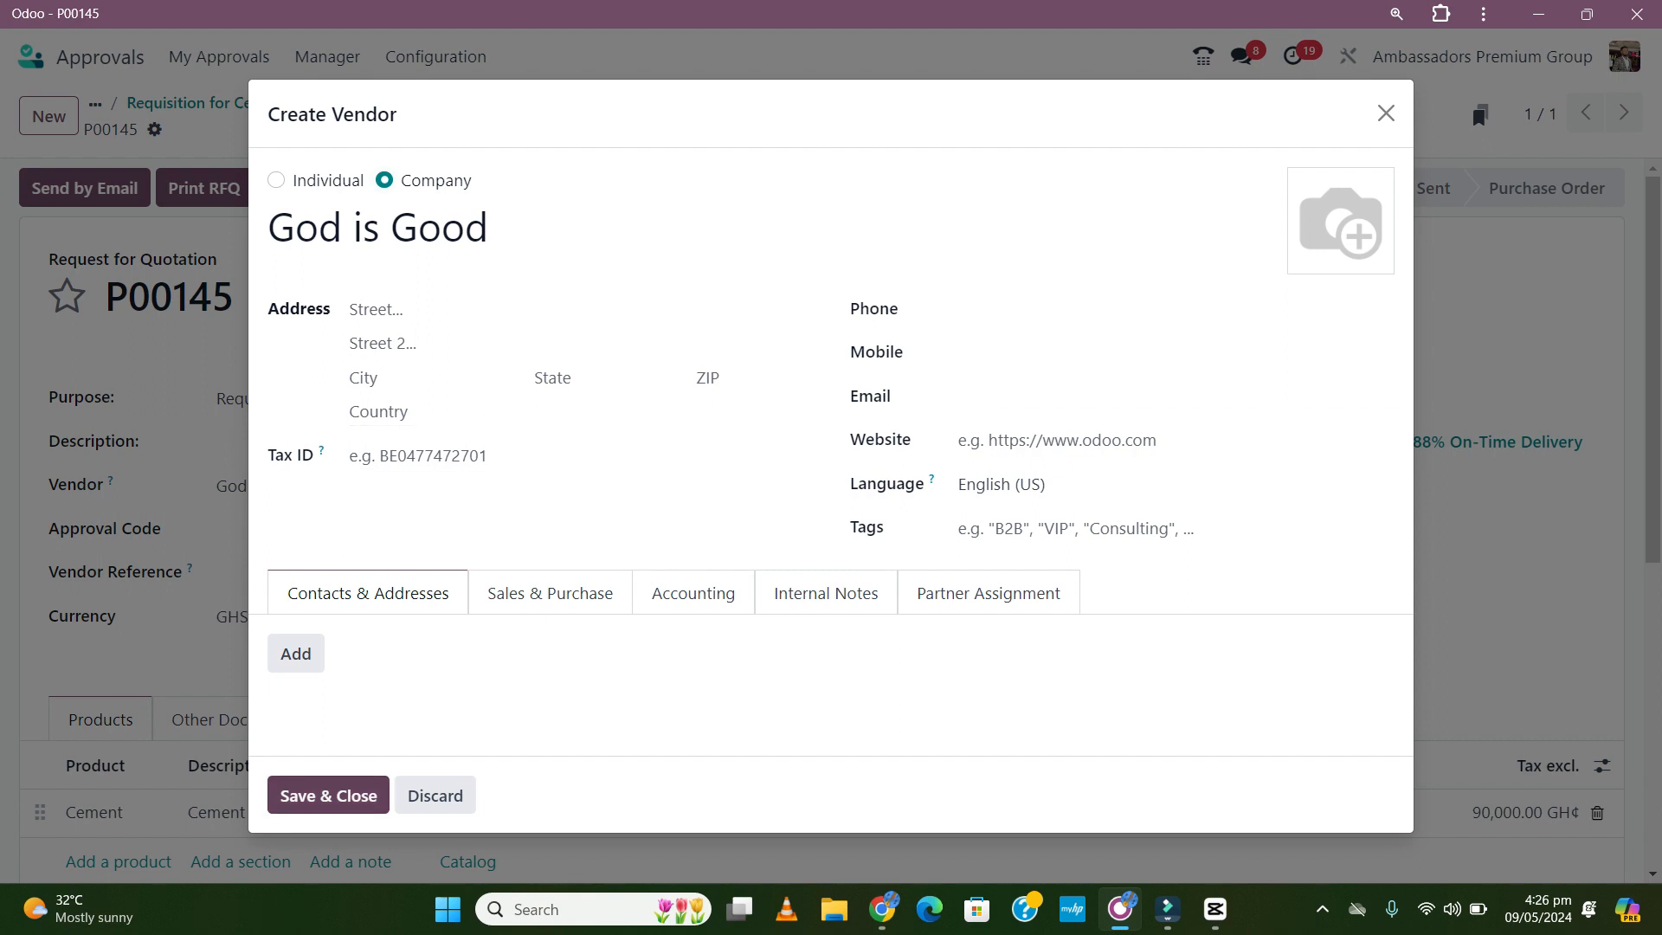
click(328, 795)
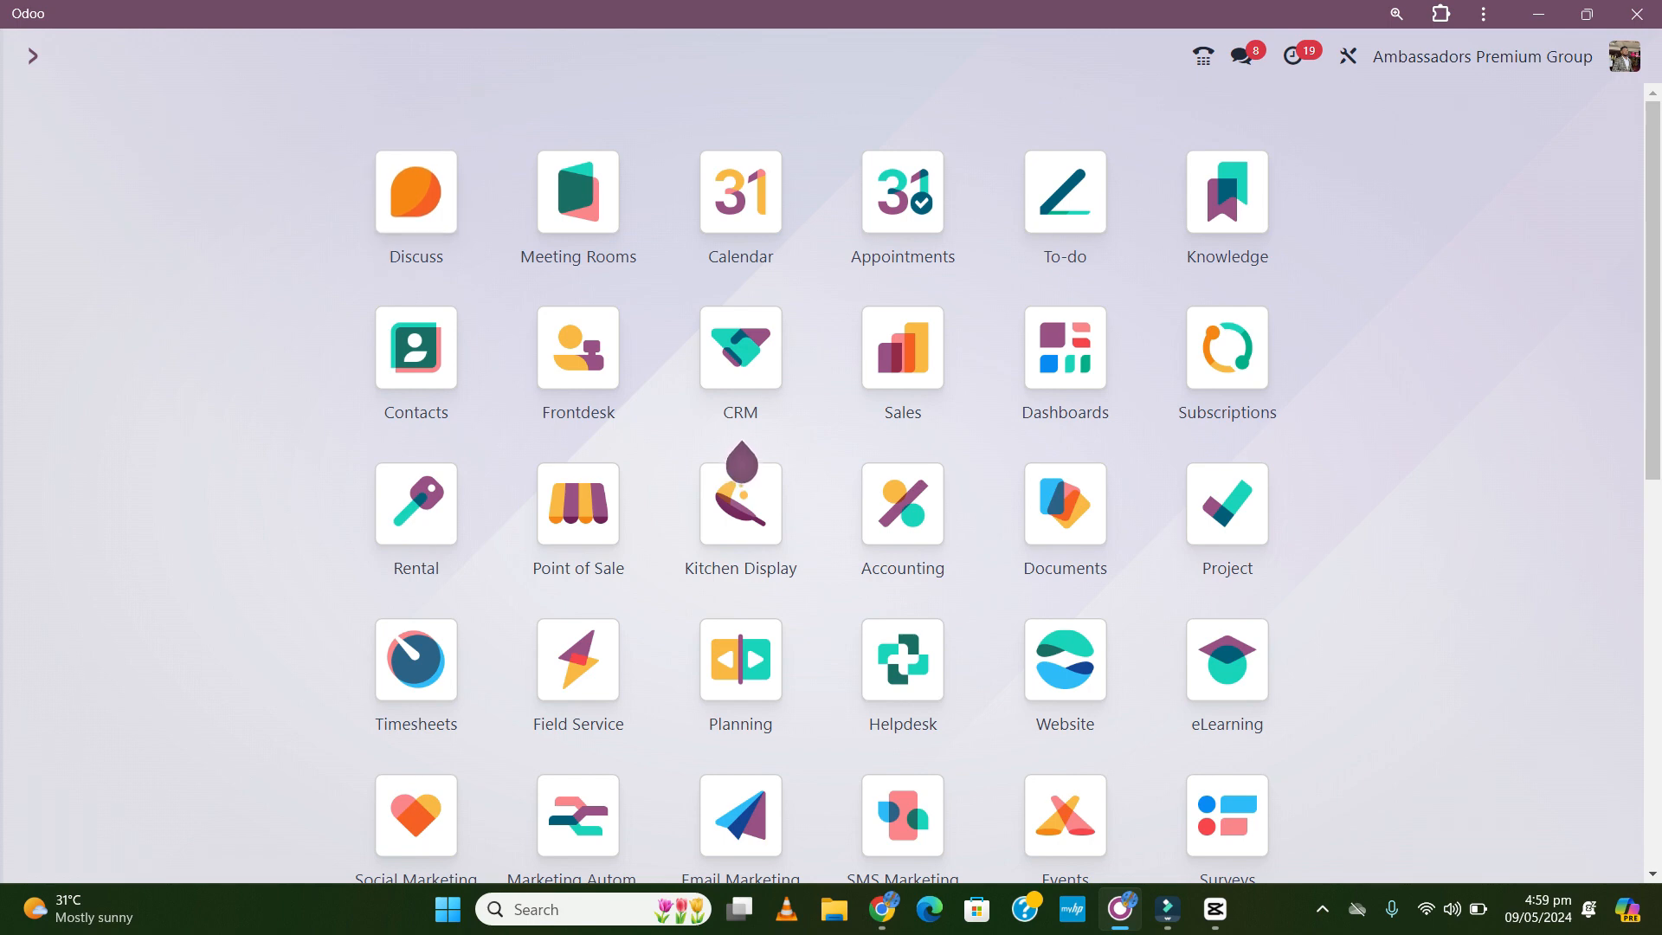
- Open purchase order P00145 from the Purchase app's requisitions list
scroll(1000, 483, down, 4)
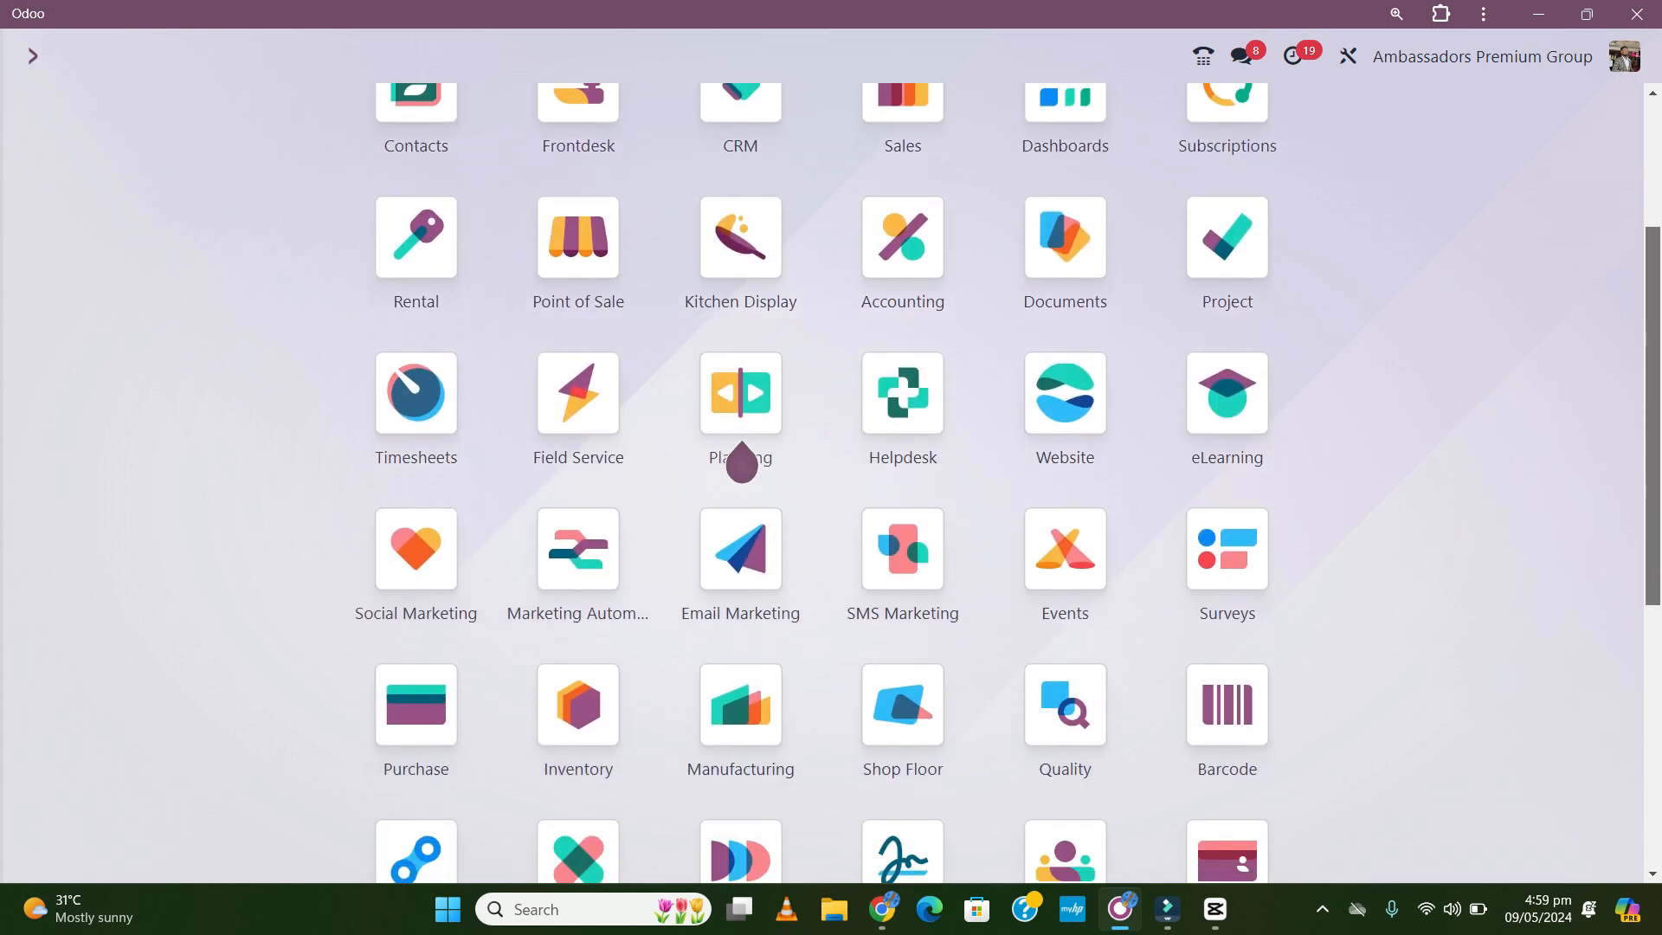
click(416, 632)
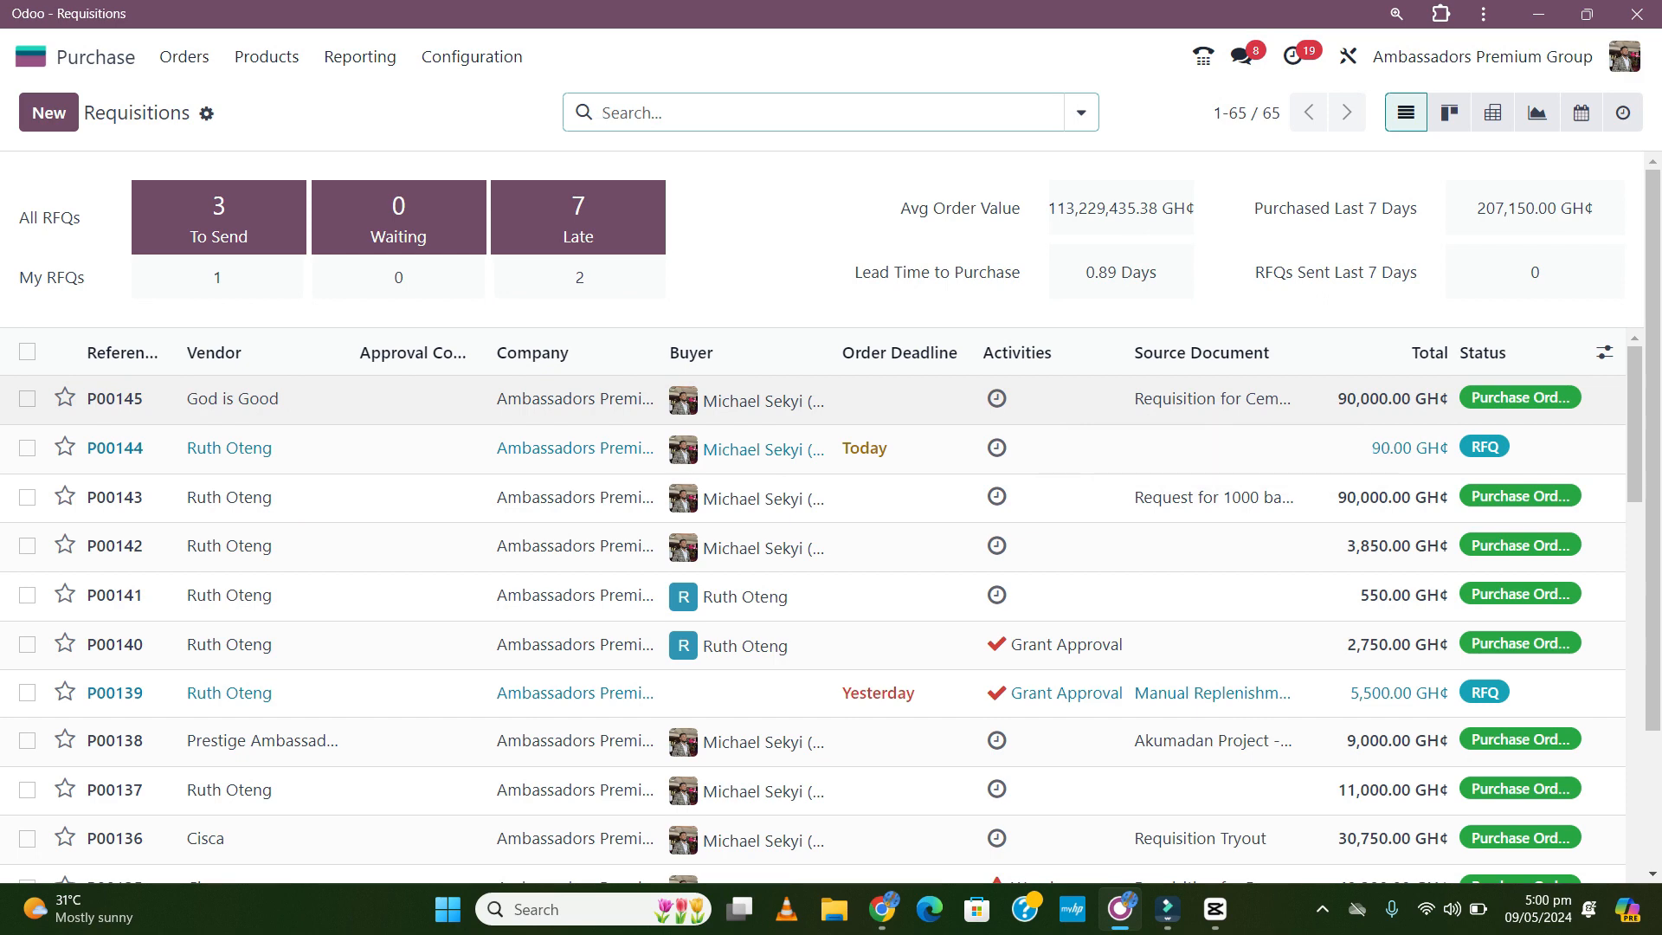
click(900, 399)
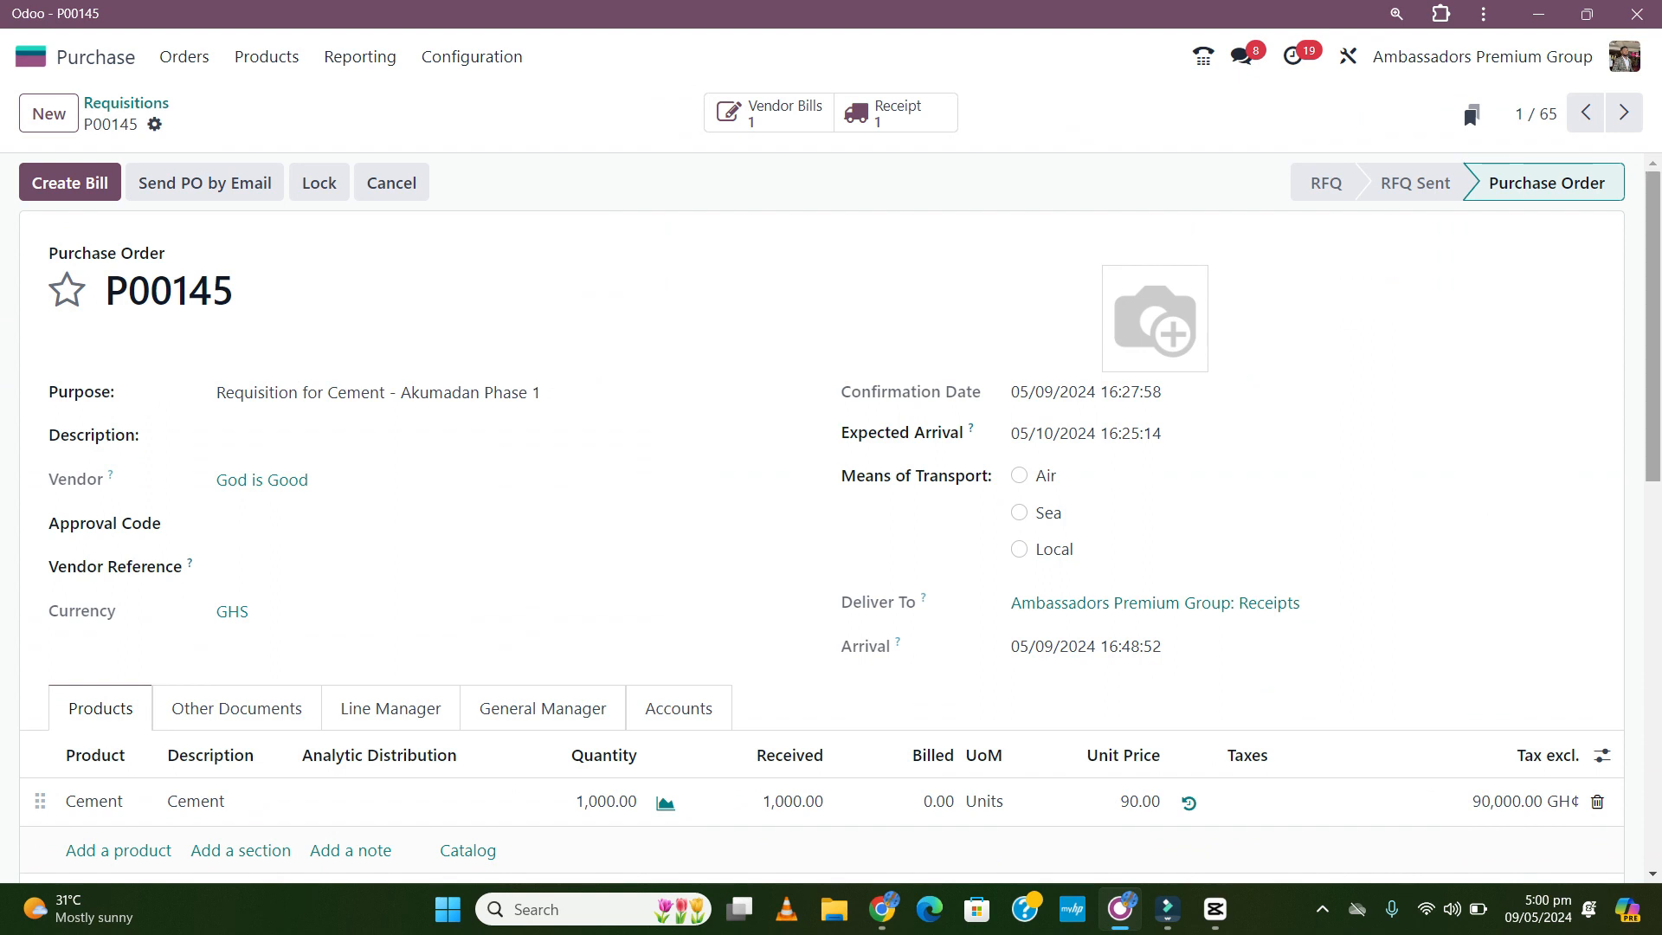
- Create a draft vendor bill from P00145 for 1,000 units of cement at 90.00
scroll(831, 519, down, 1)
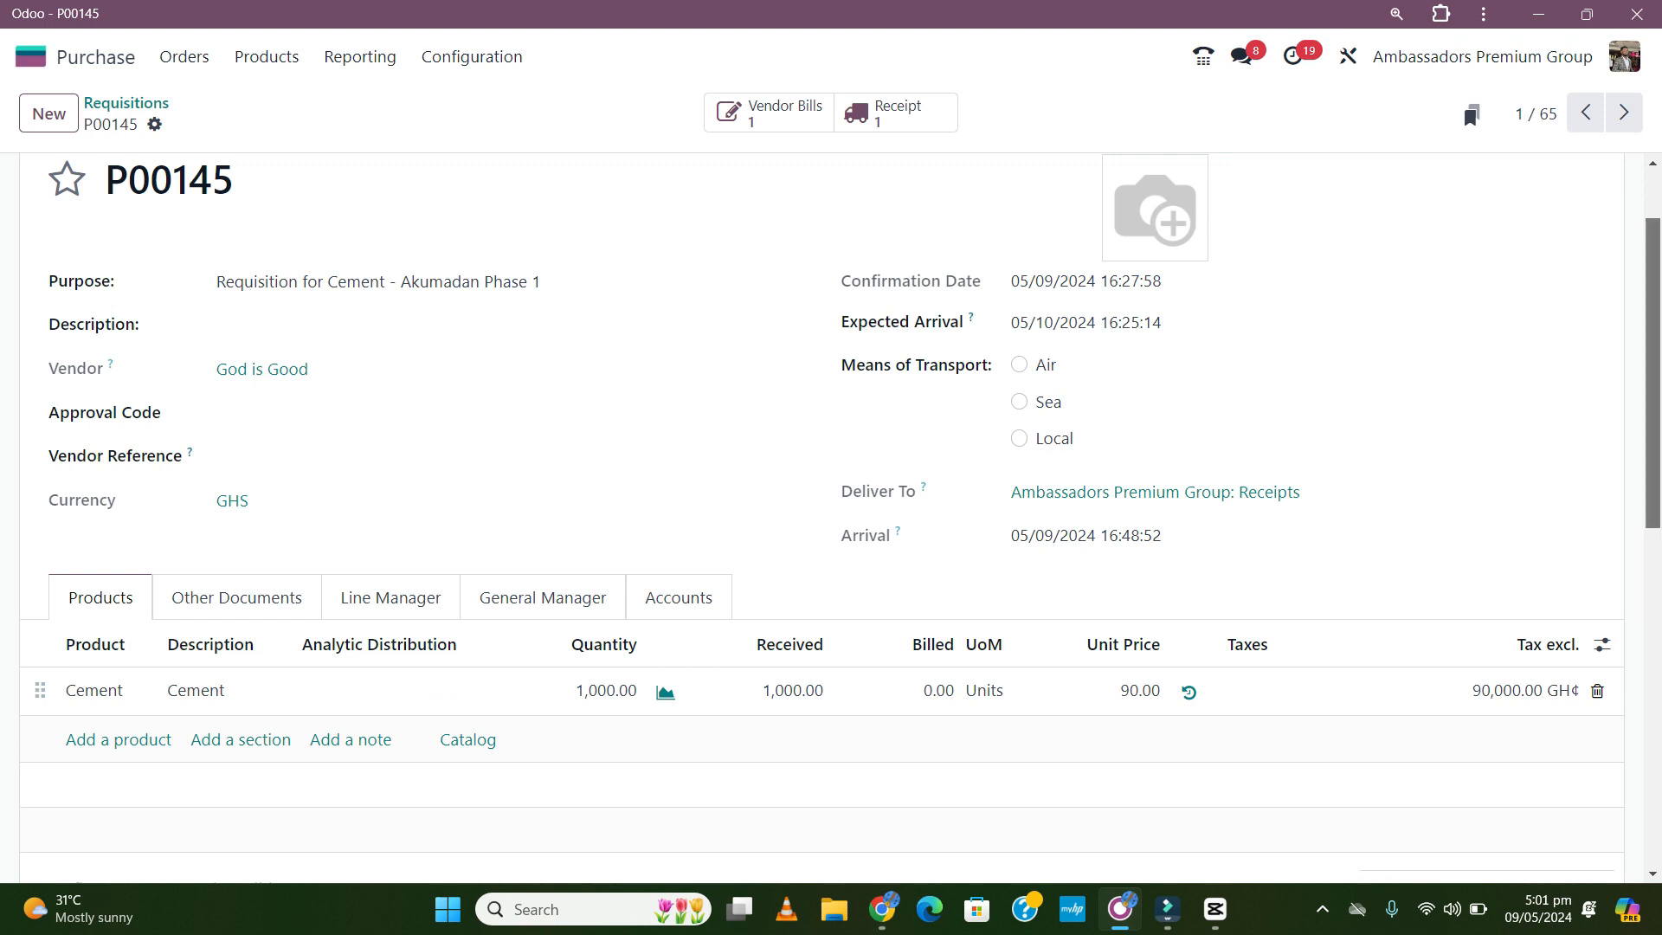
scroll(822, 519, up, 2)
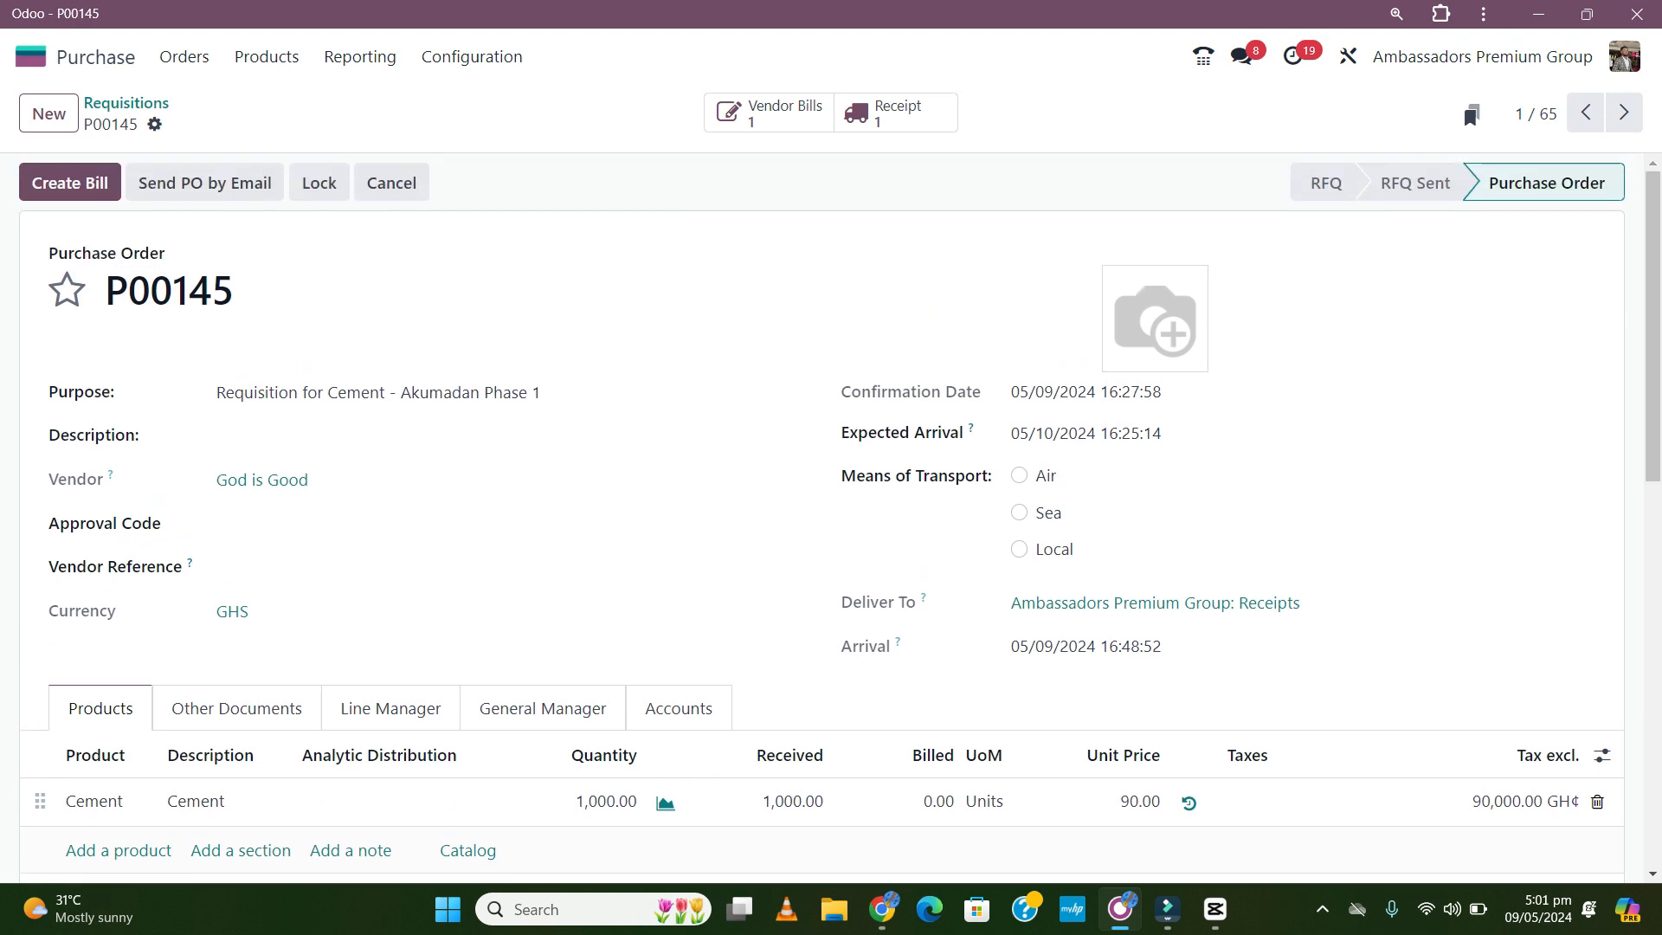
click(70, 182)
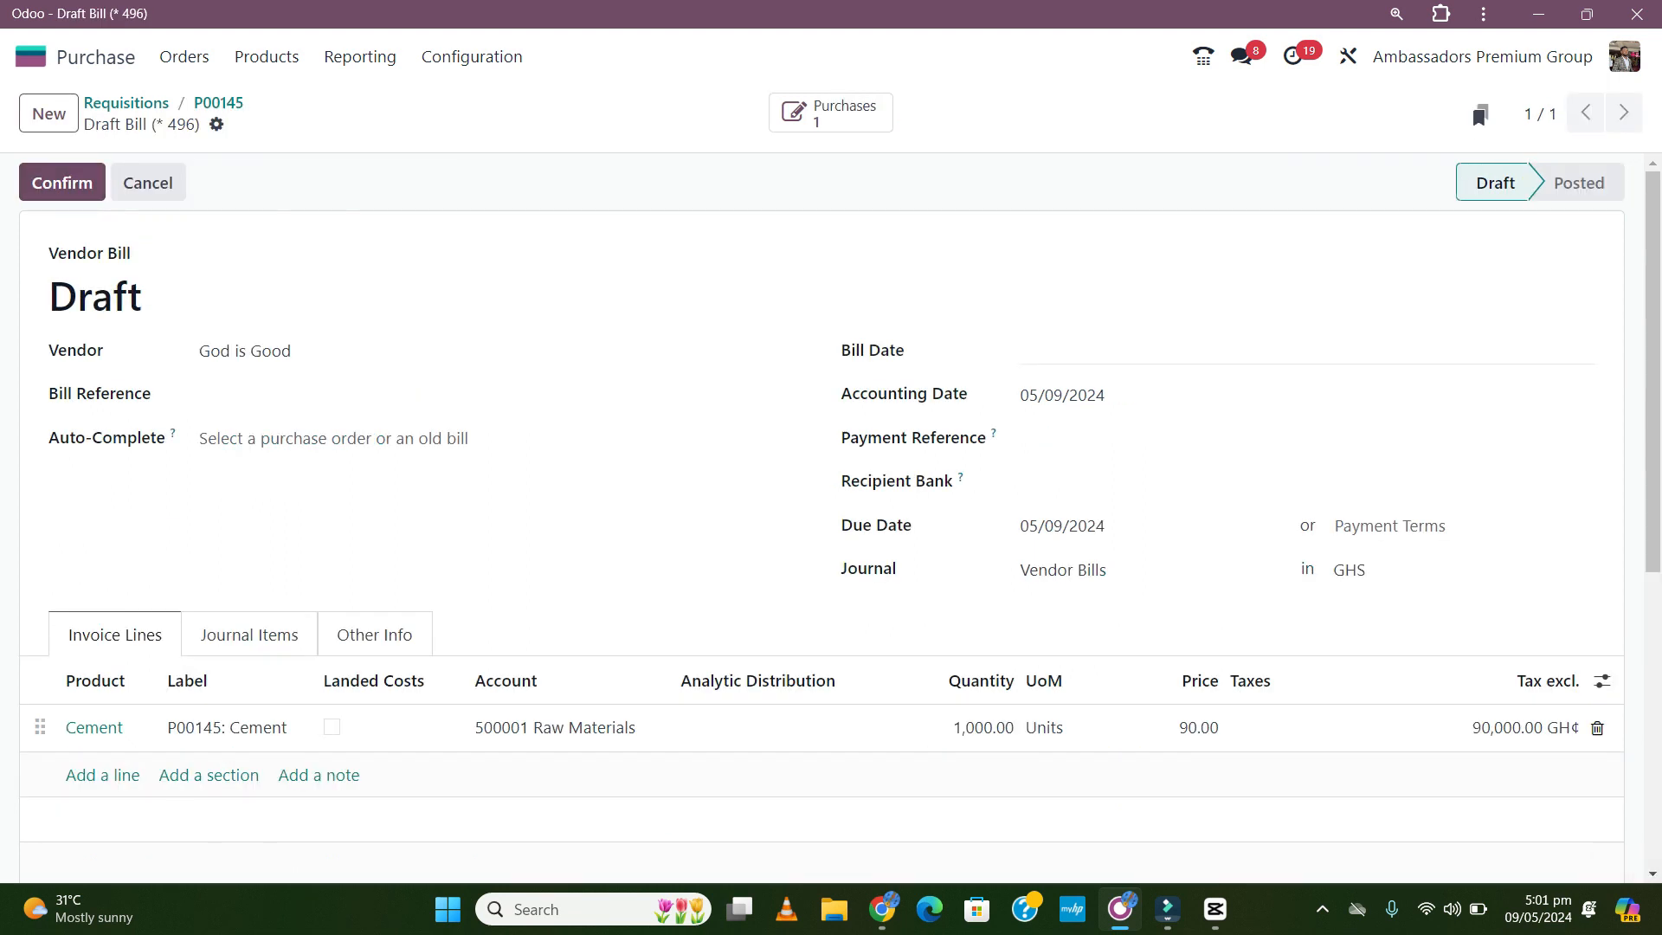
- Set the bill date to 9 May 2024, check the journal items, and post bill Purchase6
click(1212, 351)
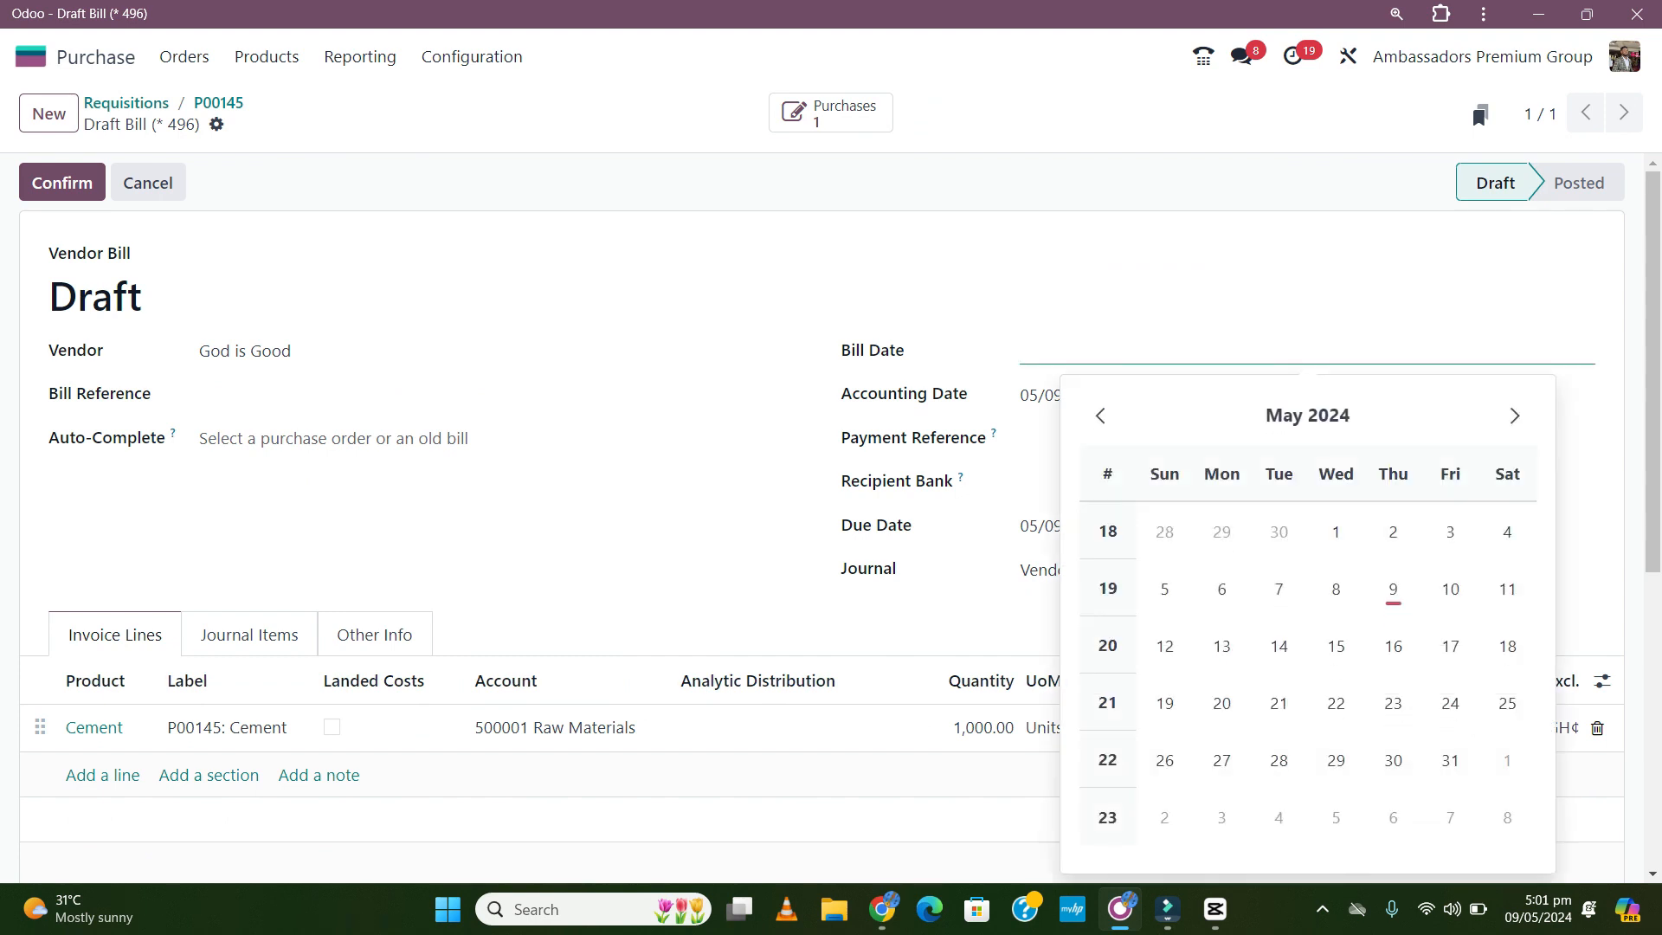
click(1392, 588)
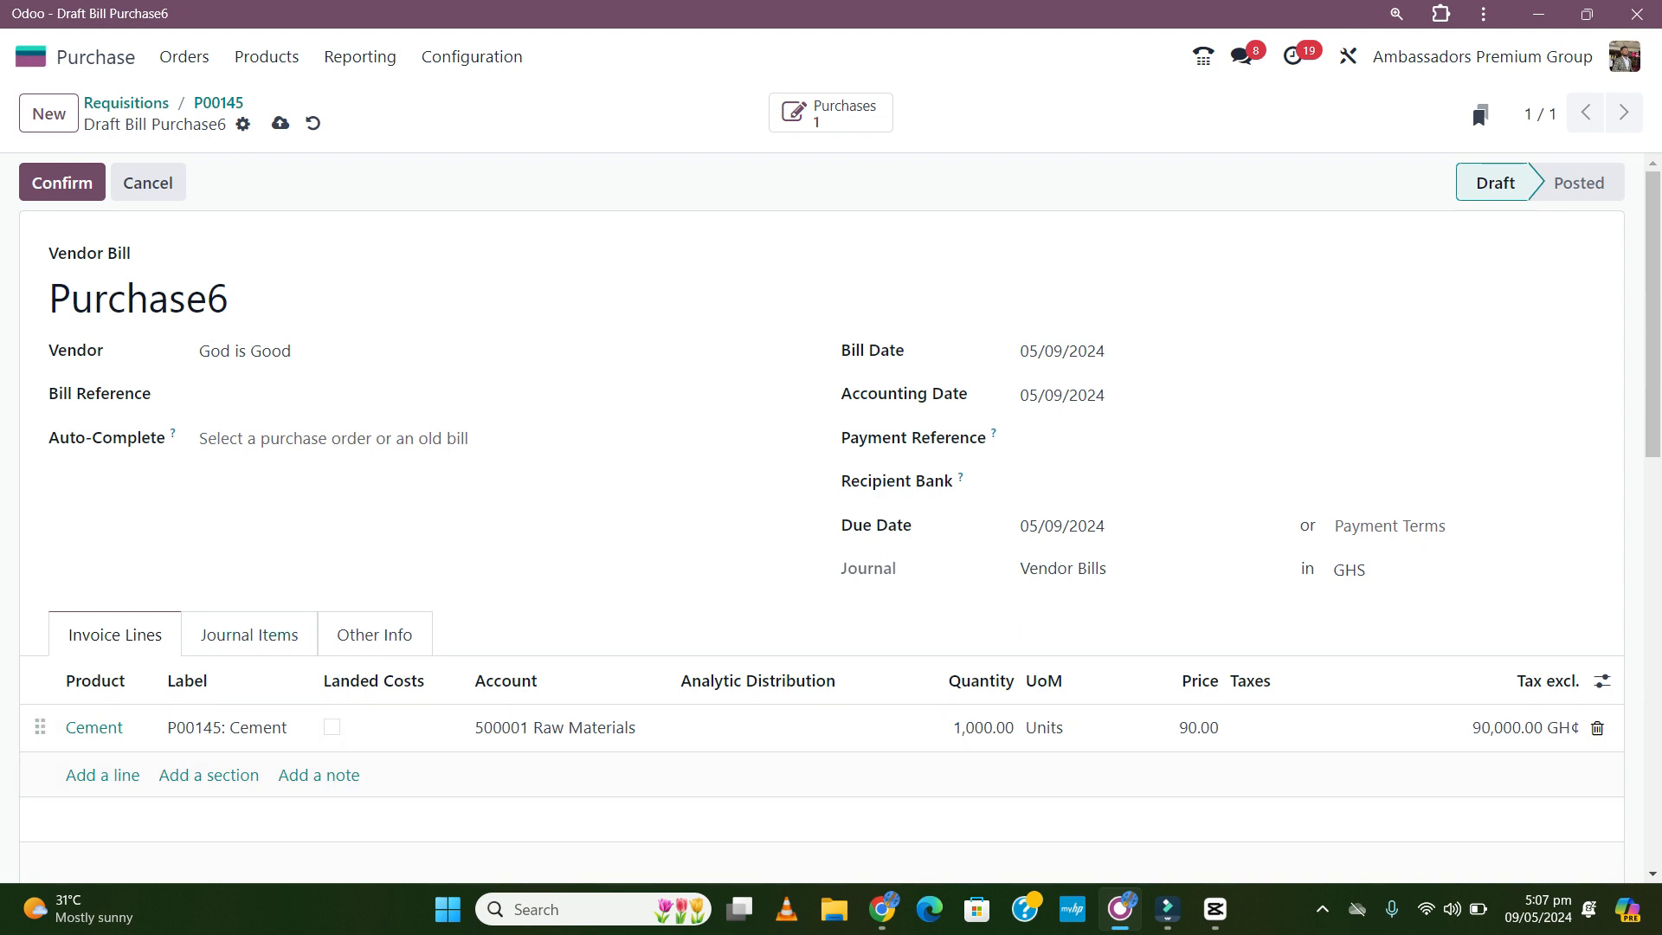
click(249, 635)
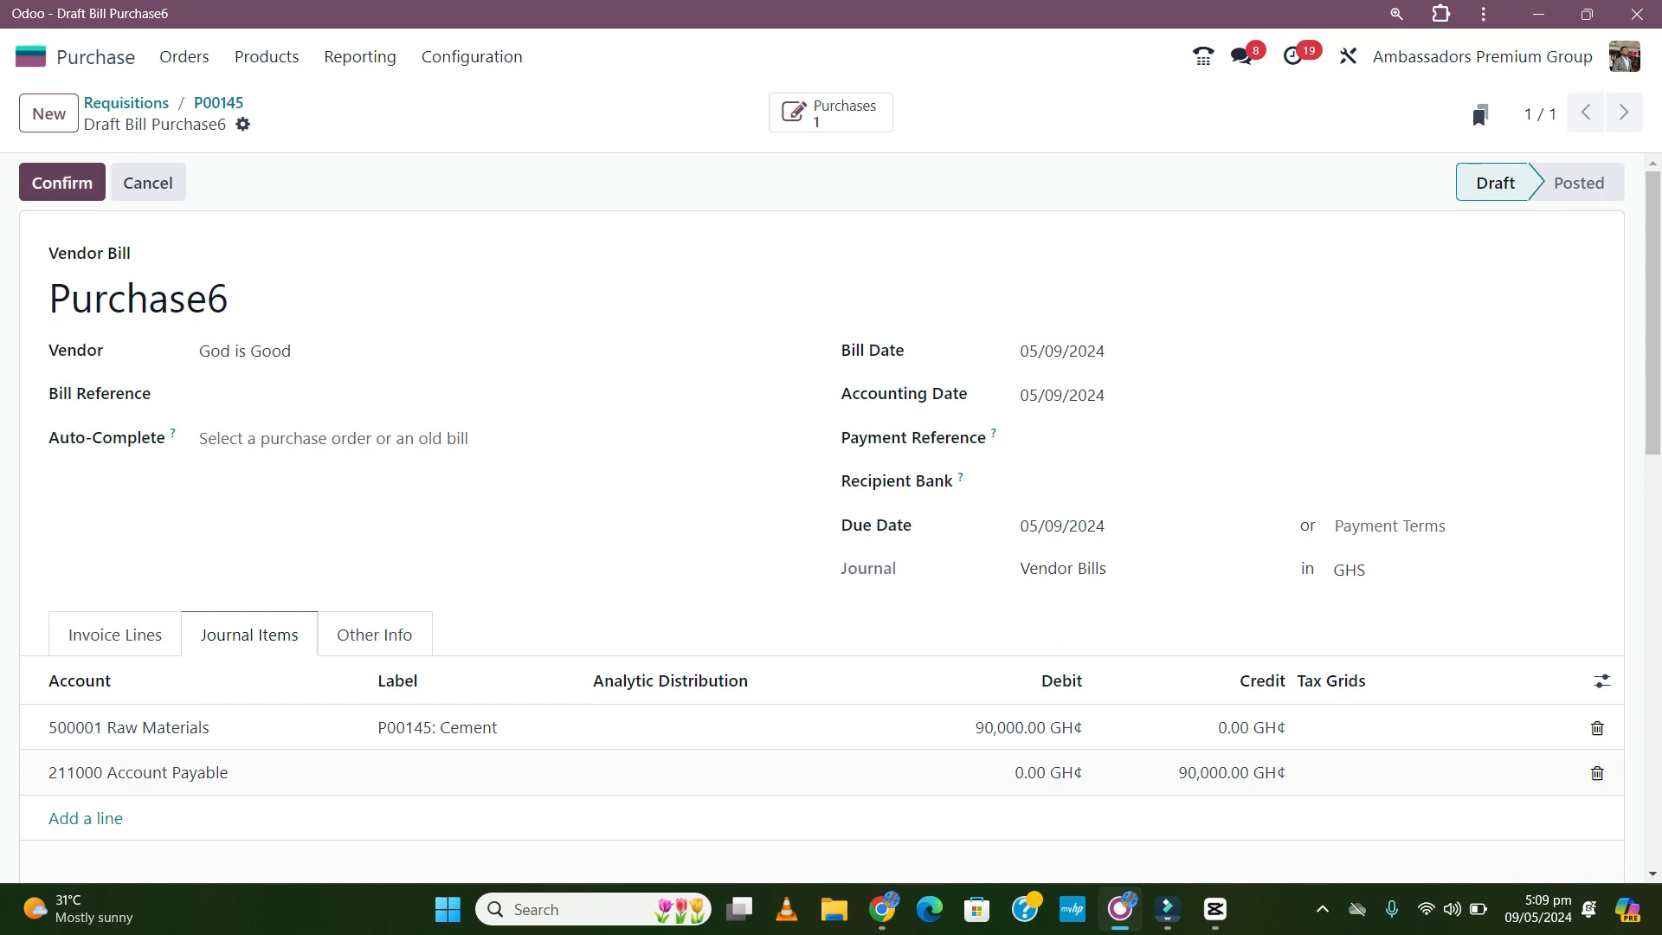
click(62, 182)
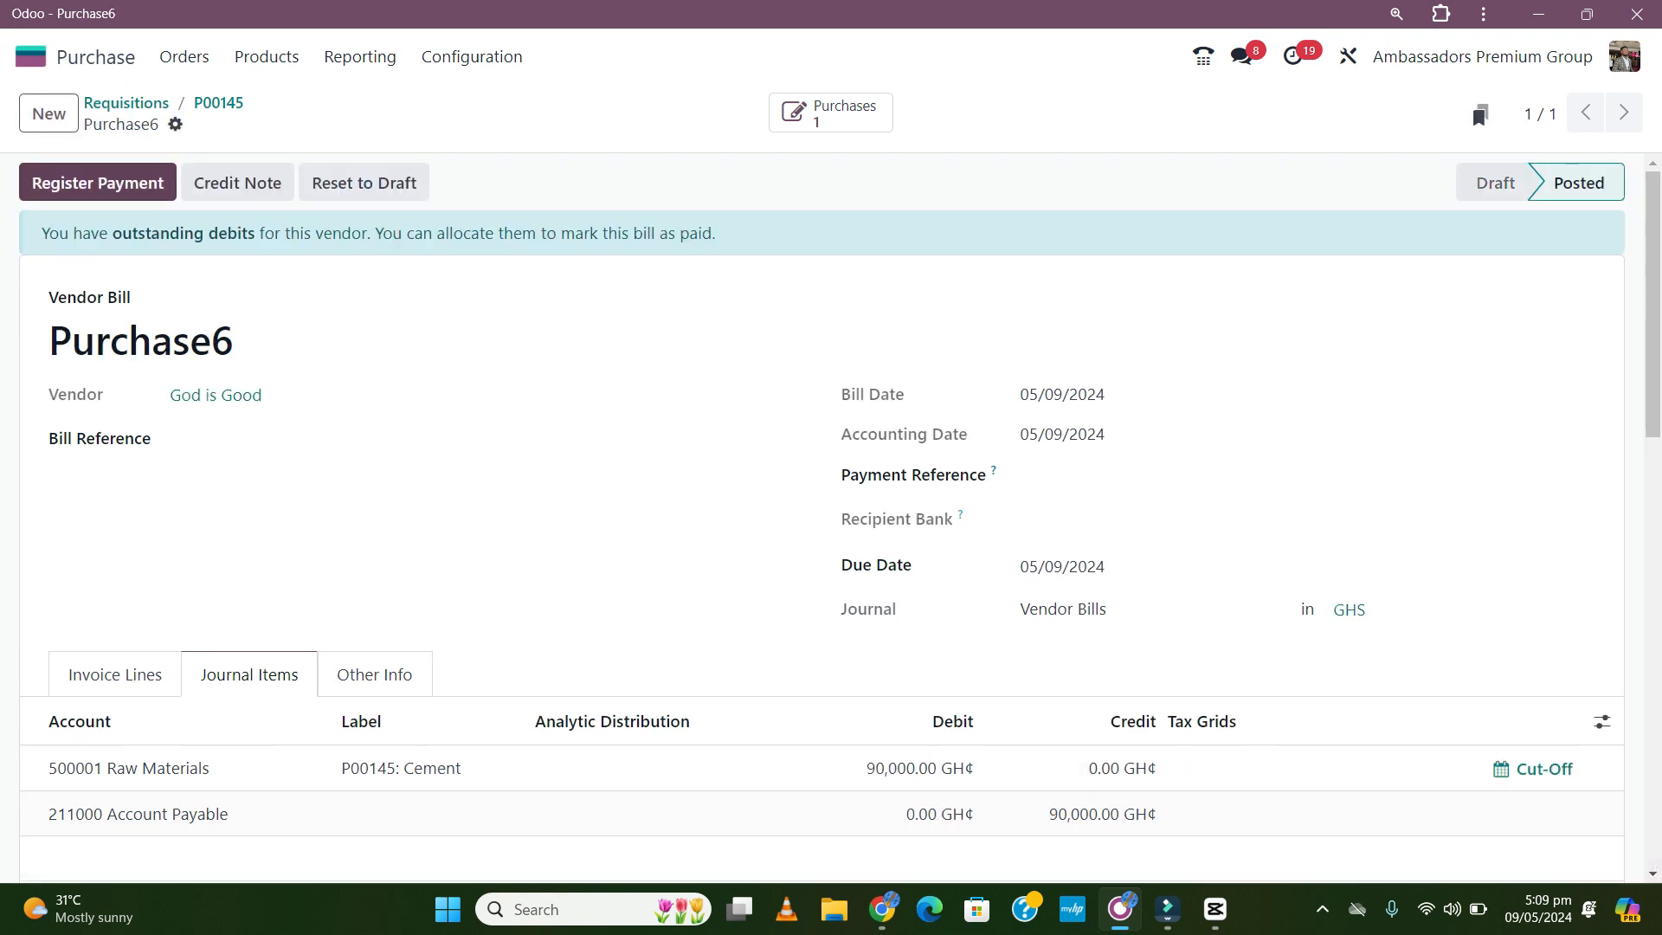
- Register the 90,000.00 payment from OmniBSIC by Checks with cheque number 000003
click(62, 183)
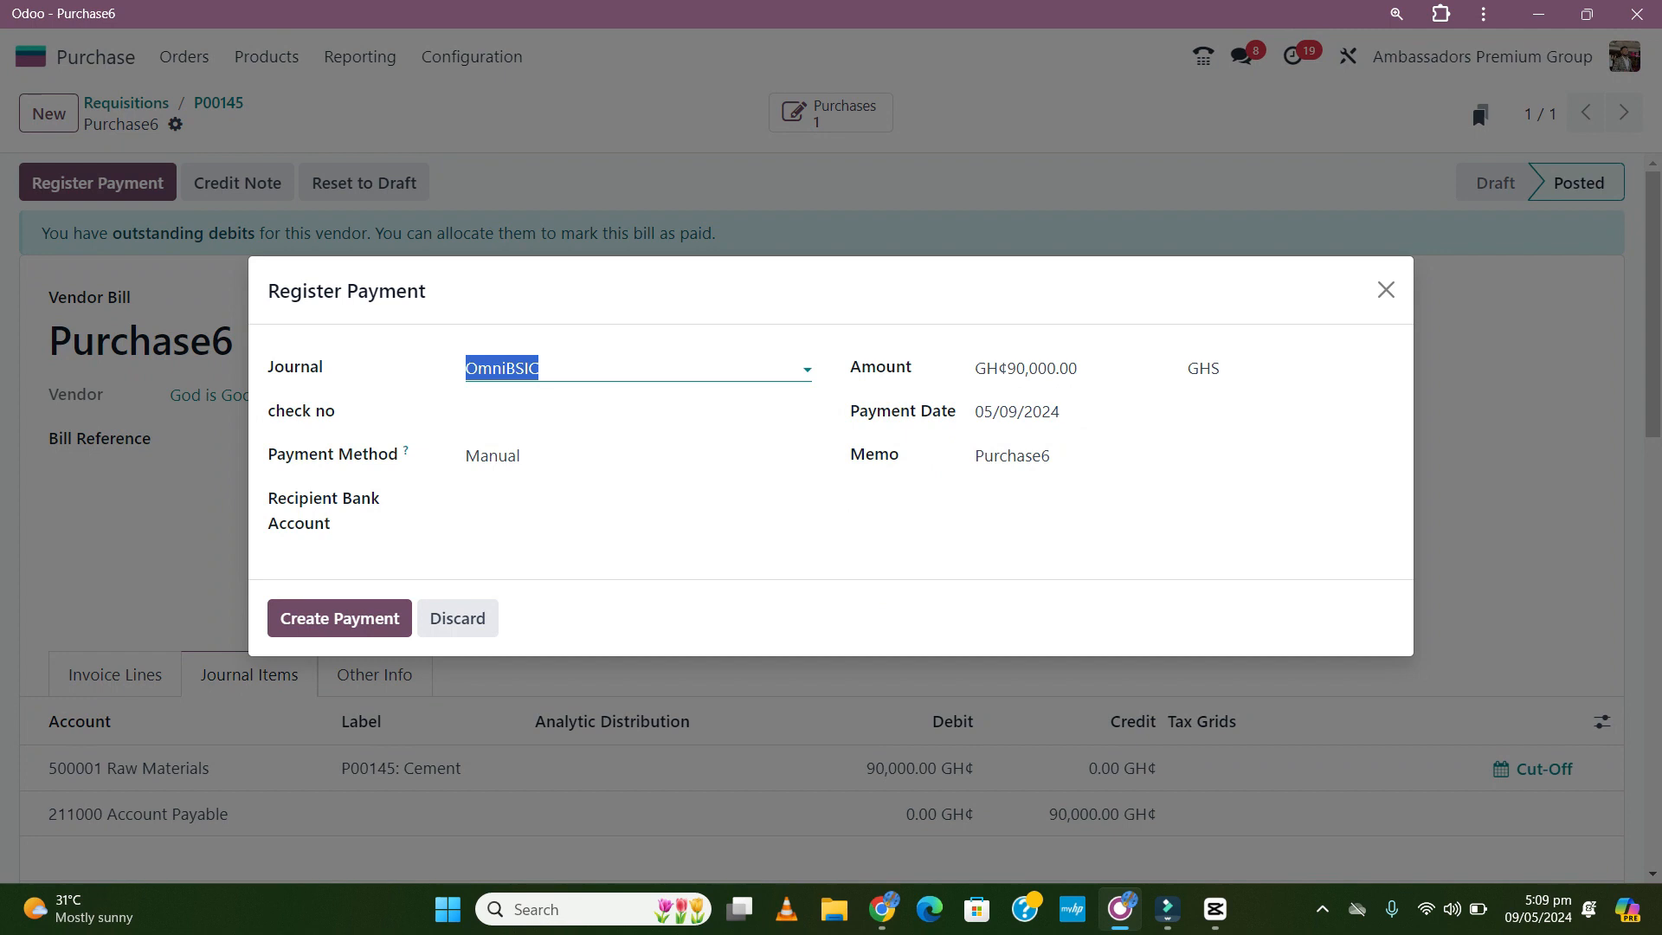
click(541, 369)
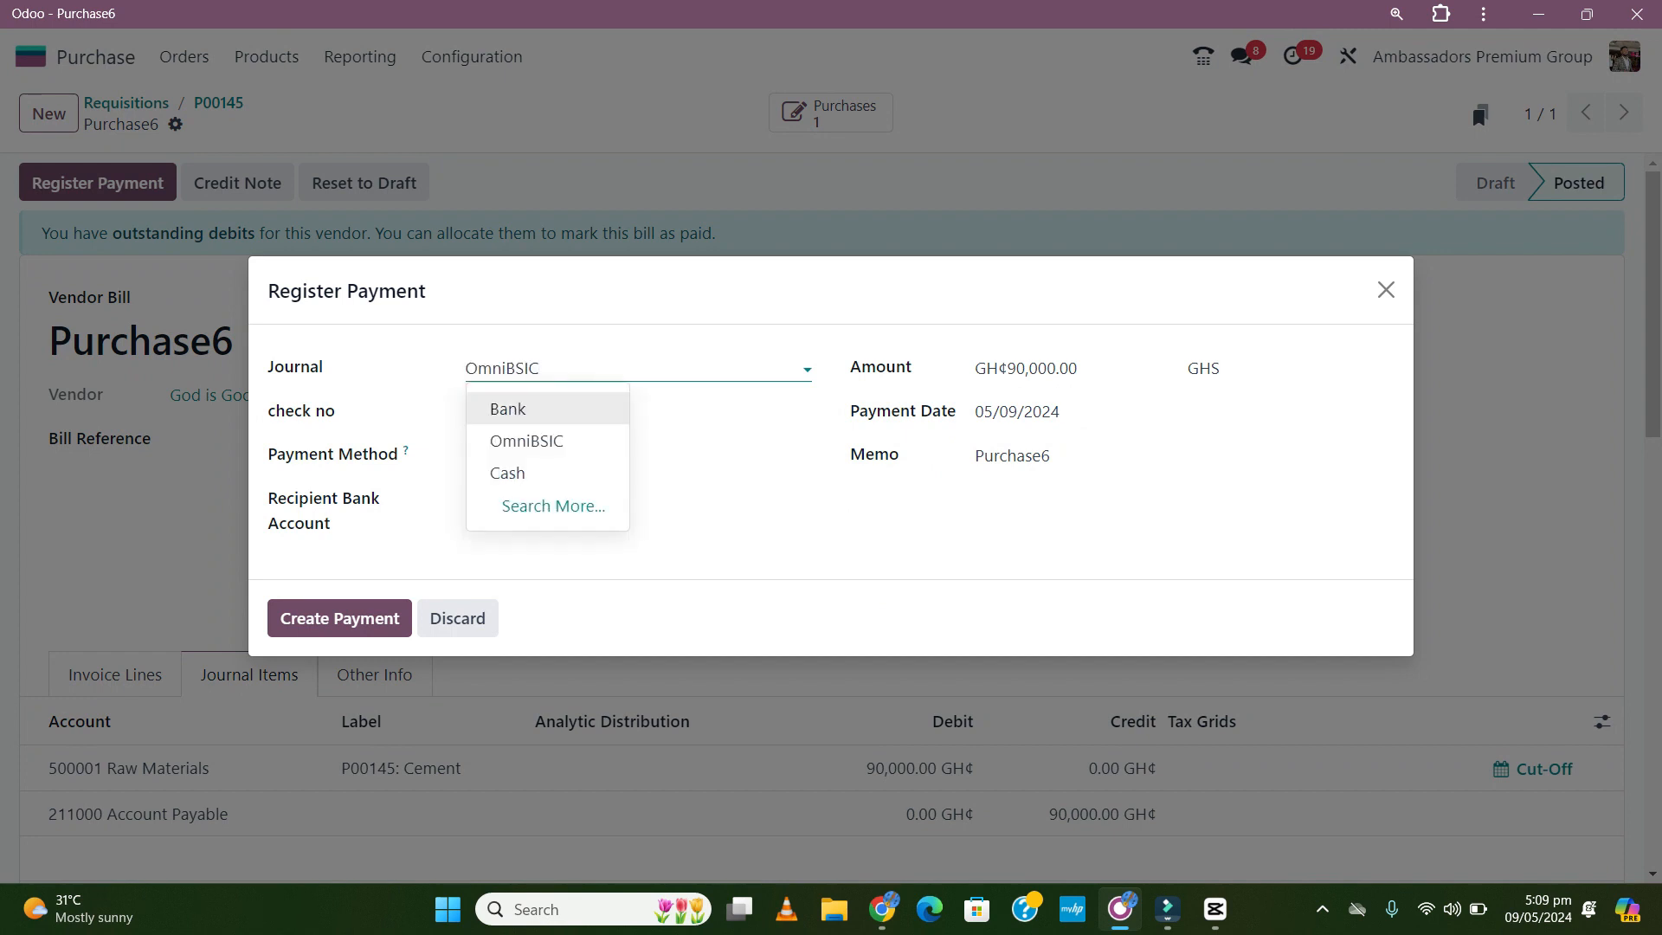
key(Down)
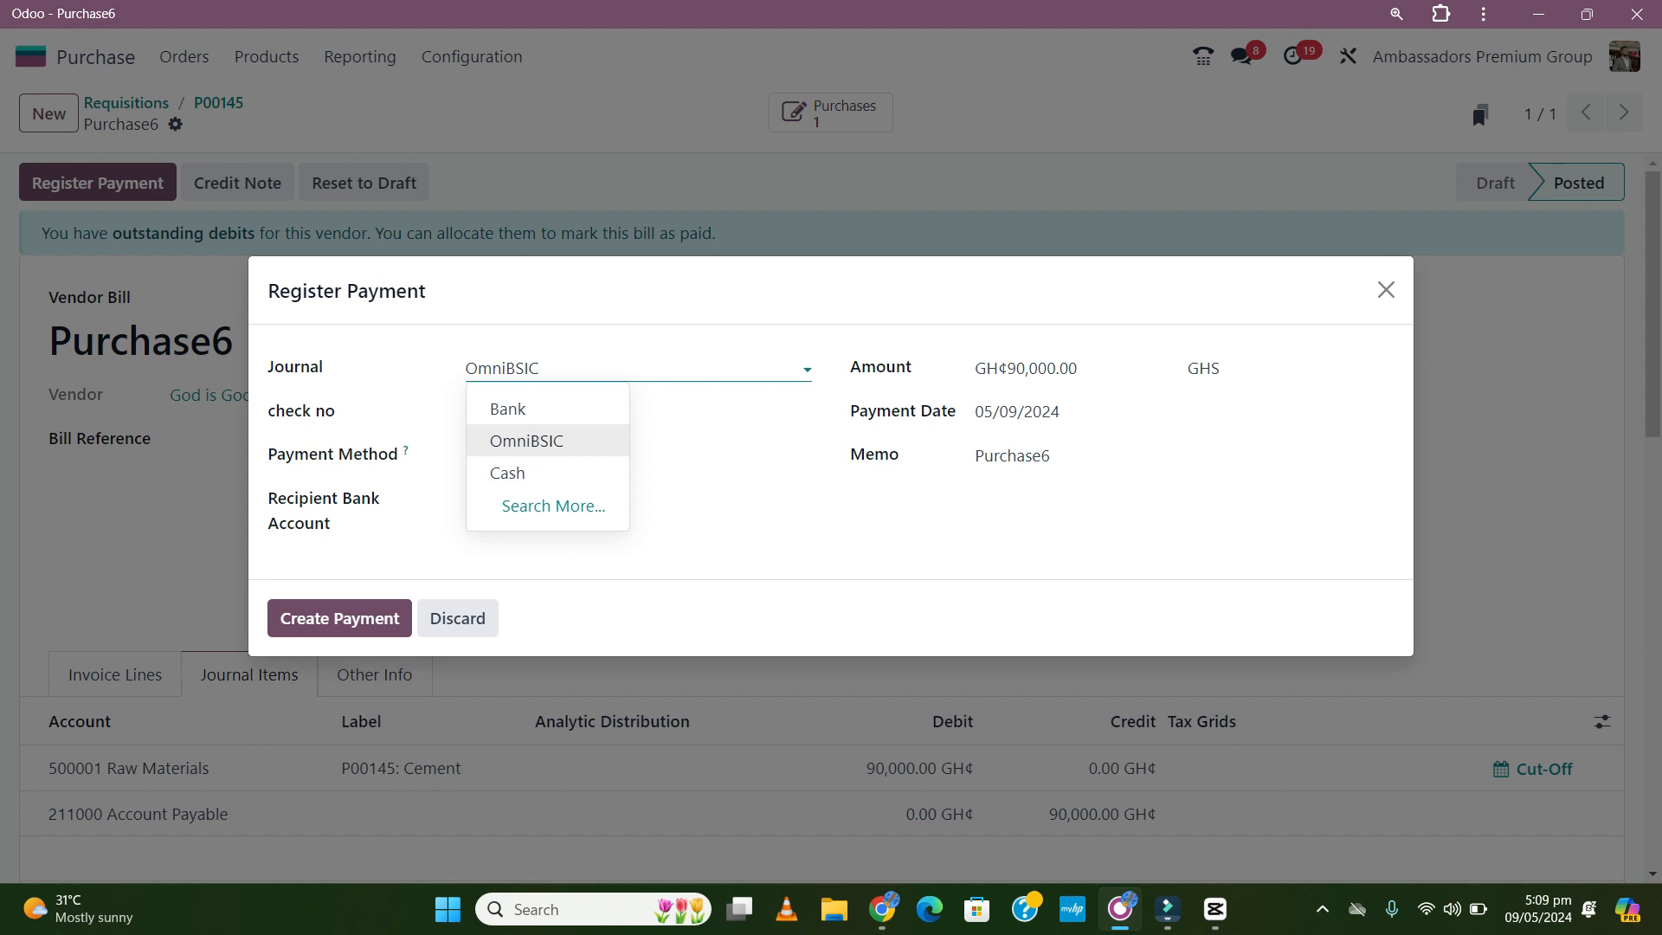
key(Return)
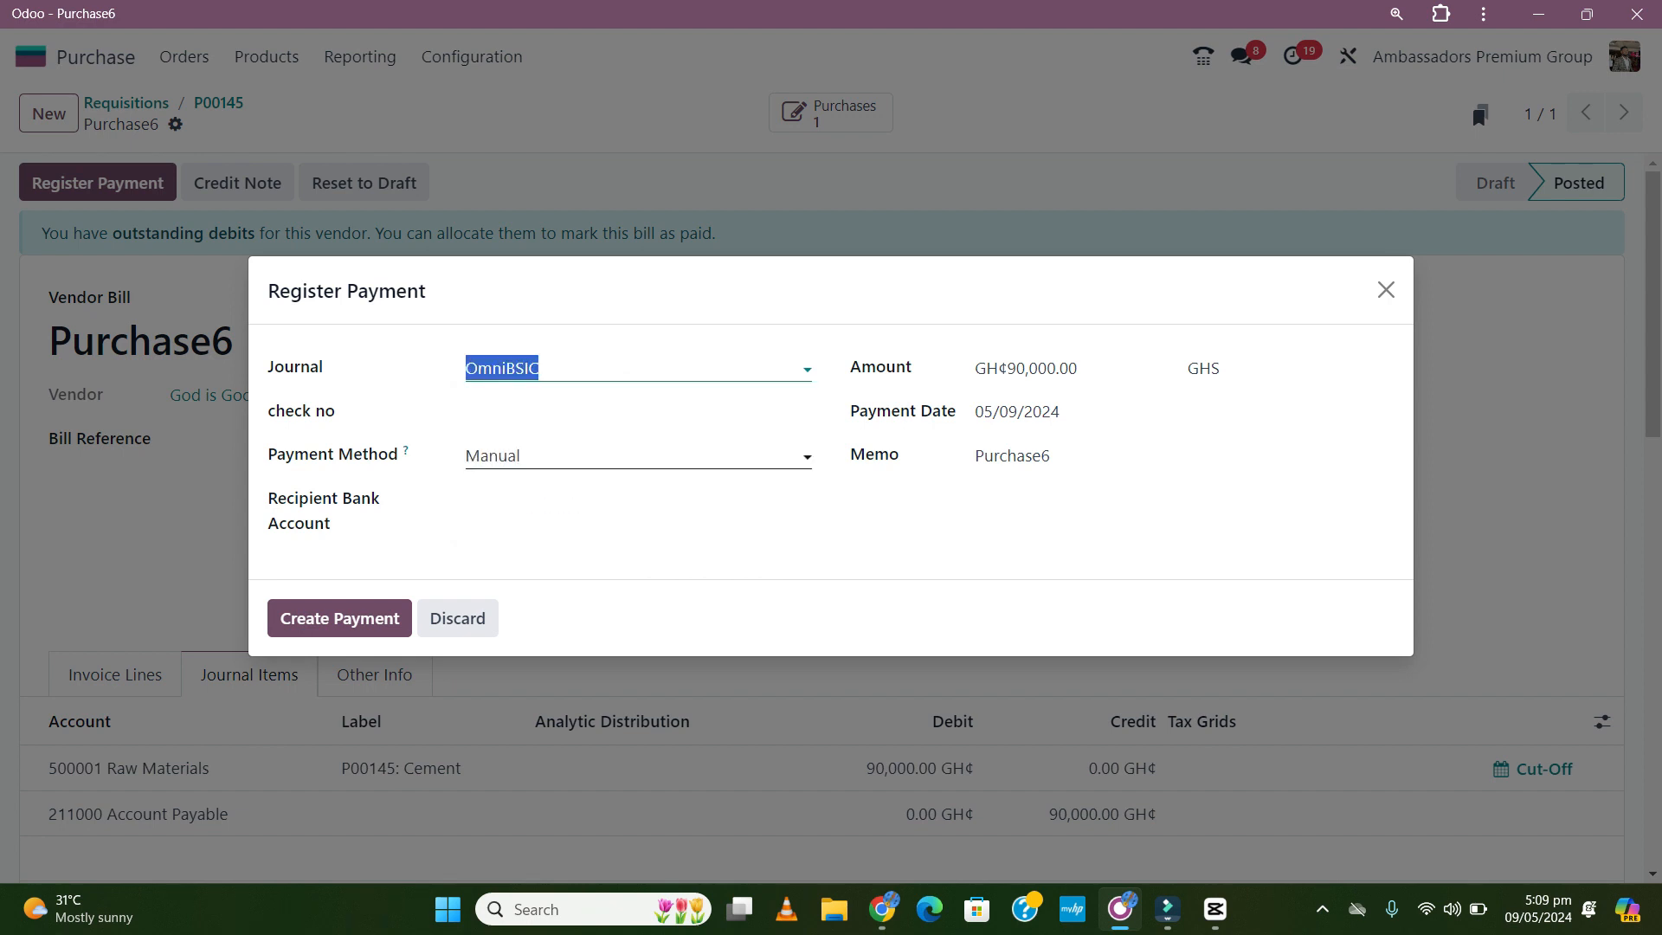
key(Tab)
key(Down)
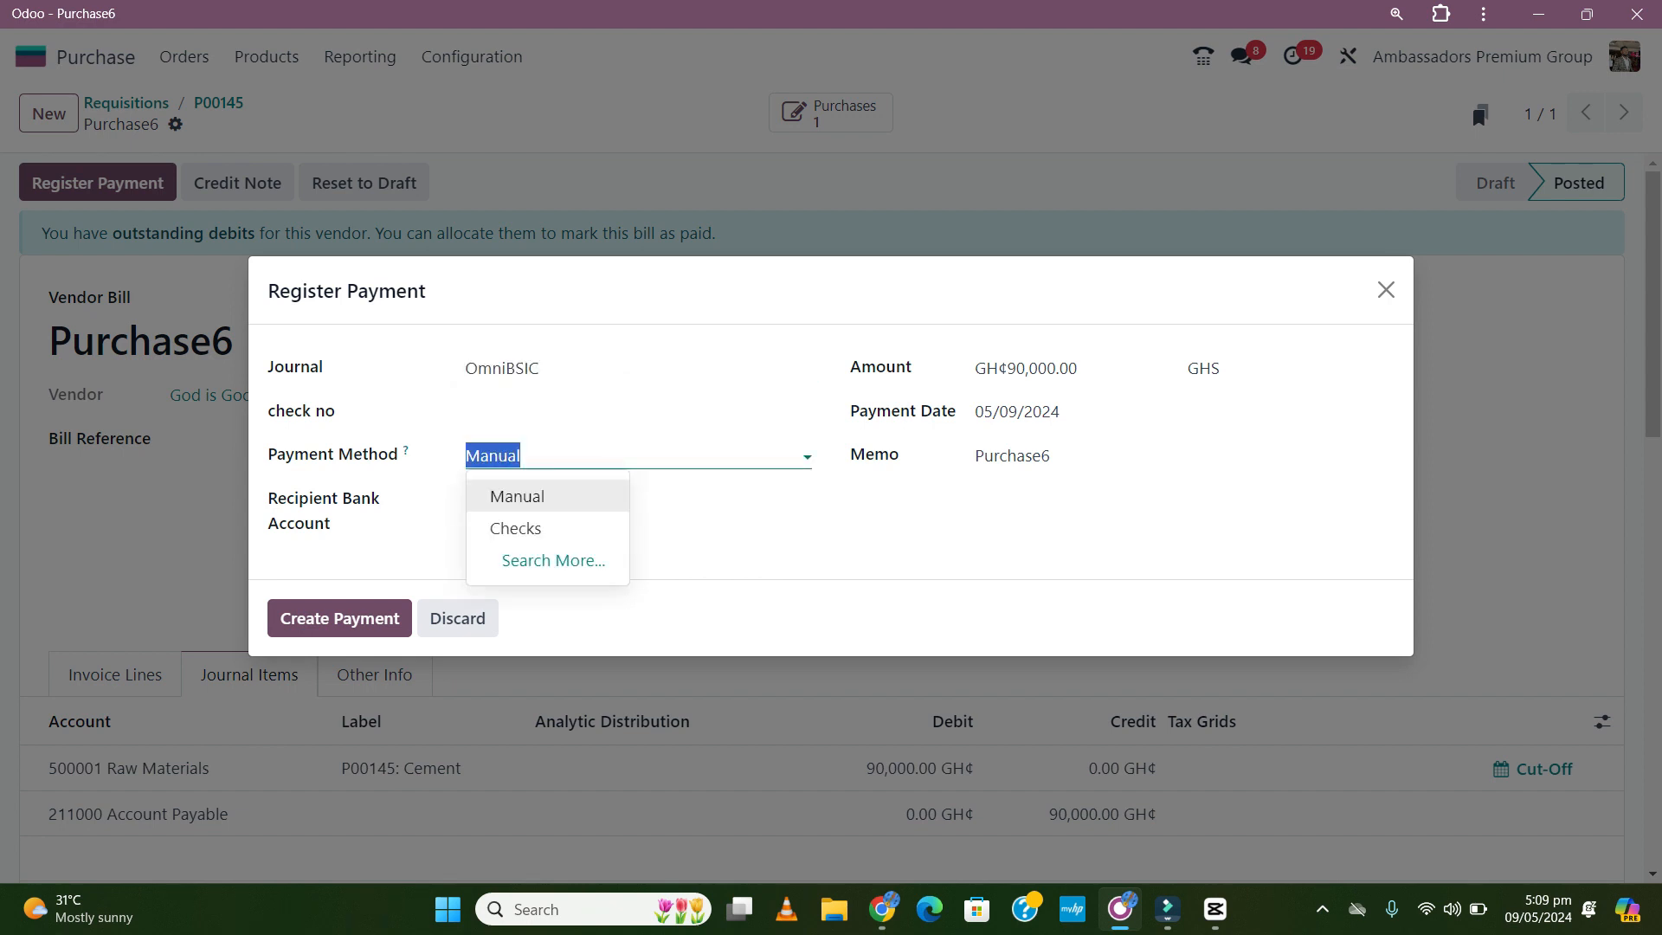
key(Down)
key(Return)
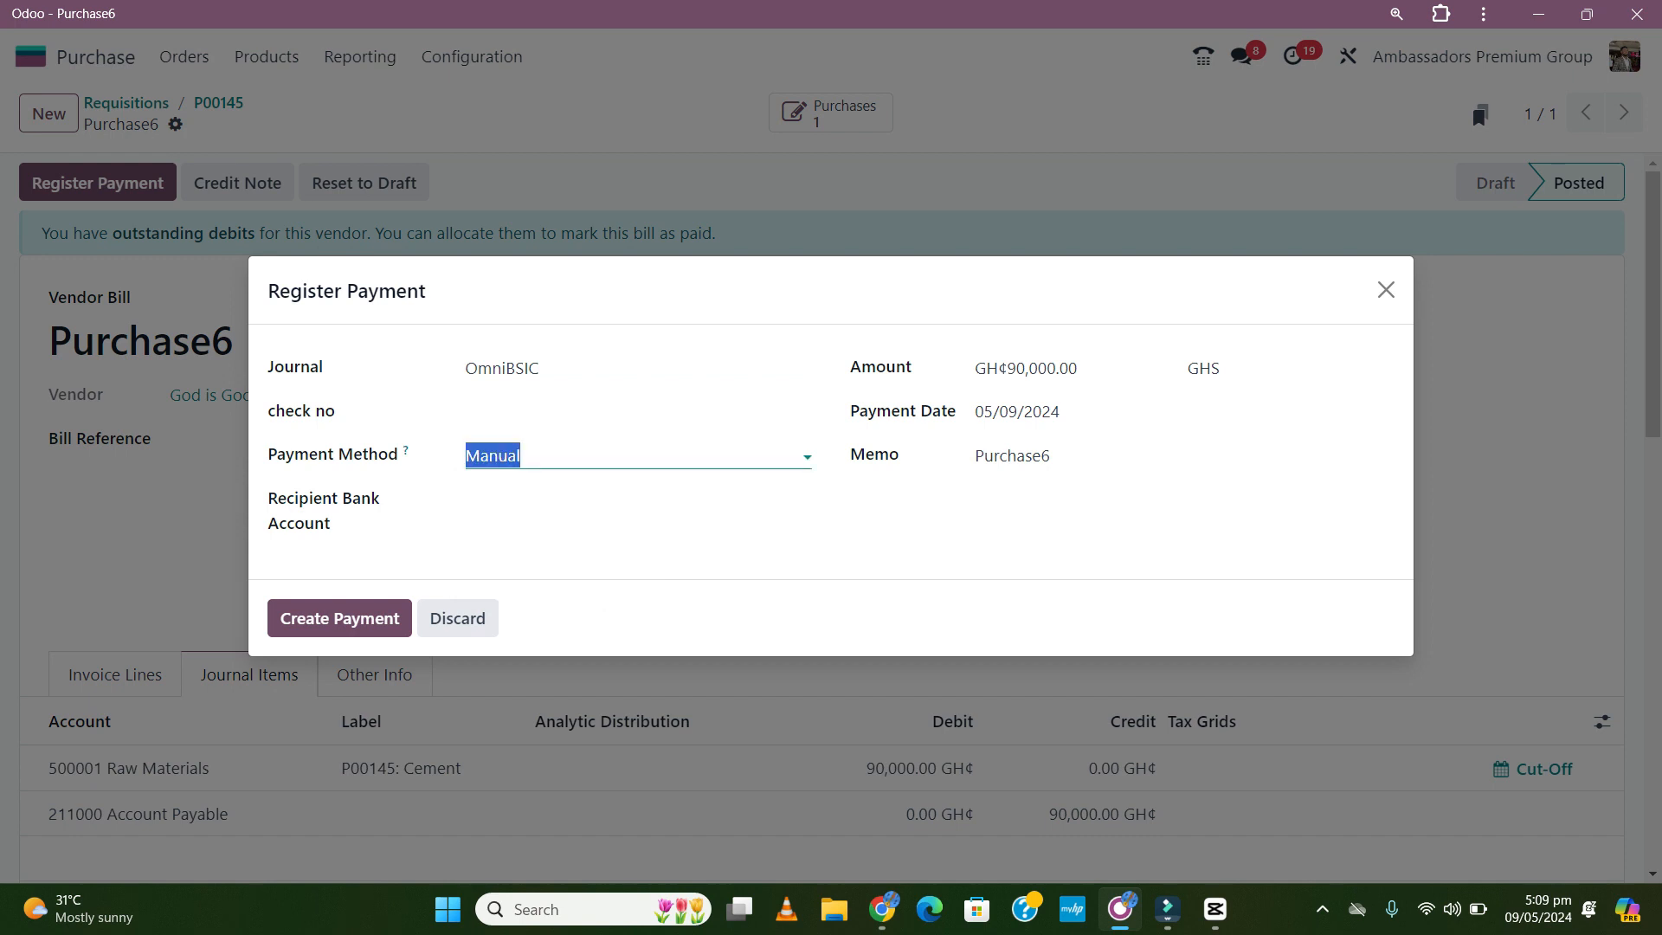
click(606, 445)
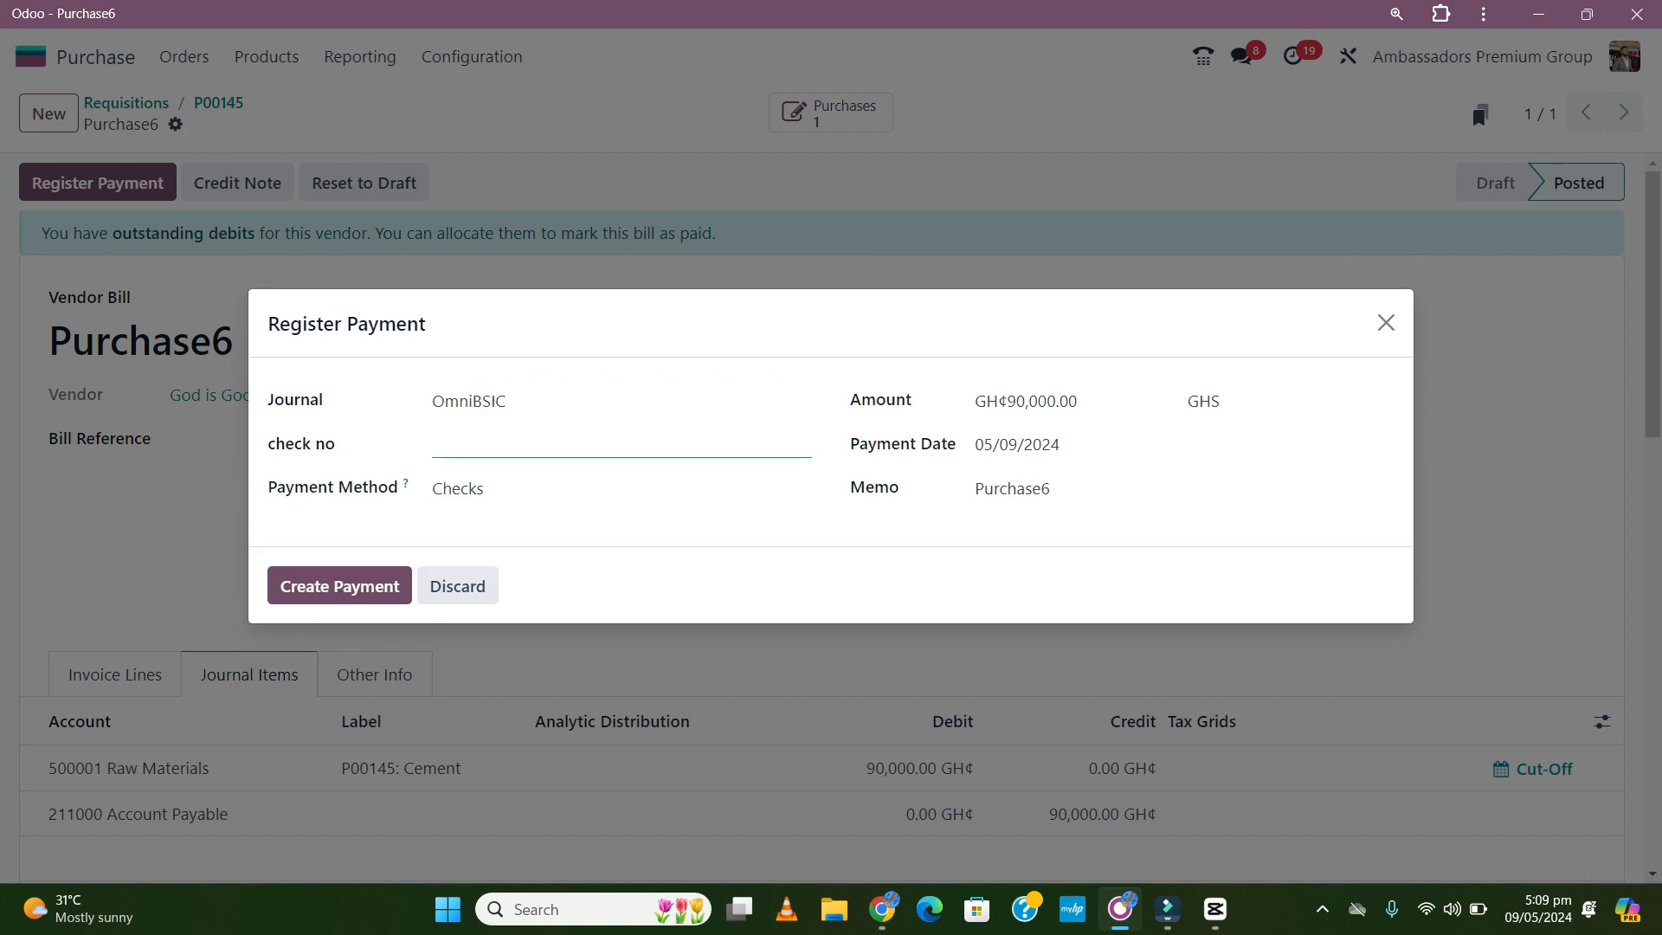
text(000003)
double_click(1042, 402)
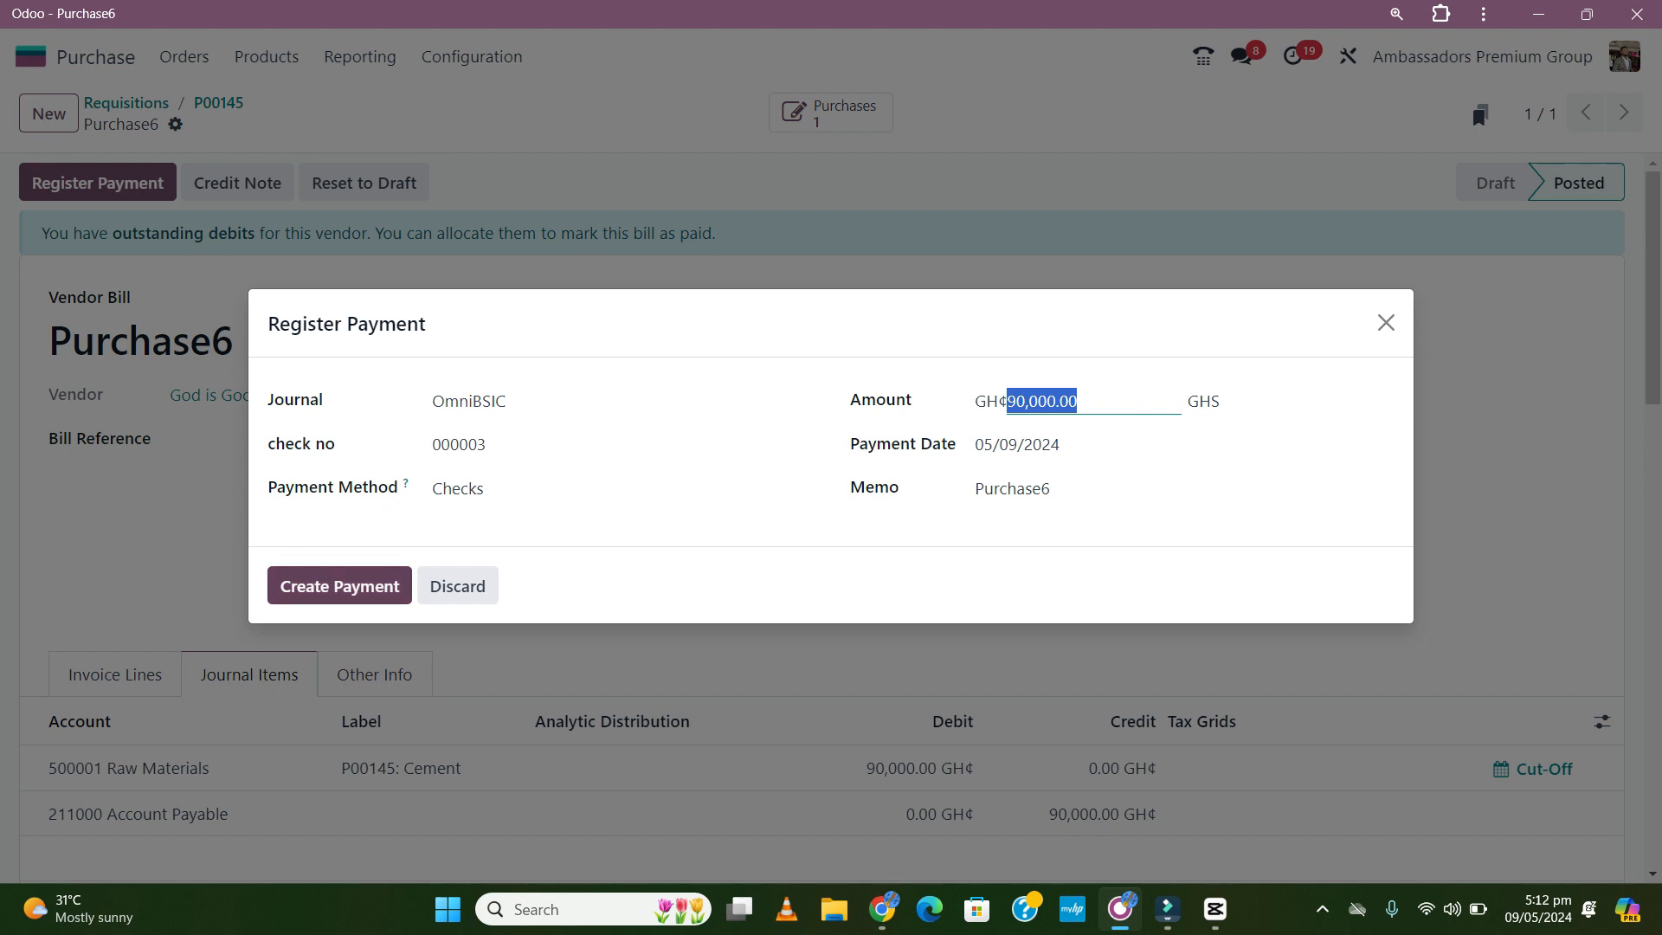
click(339, 586)
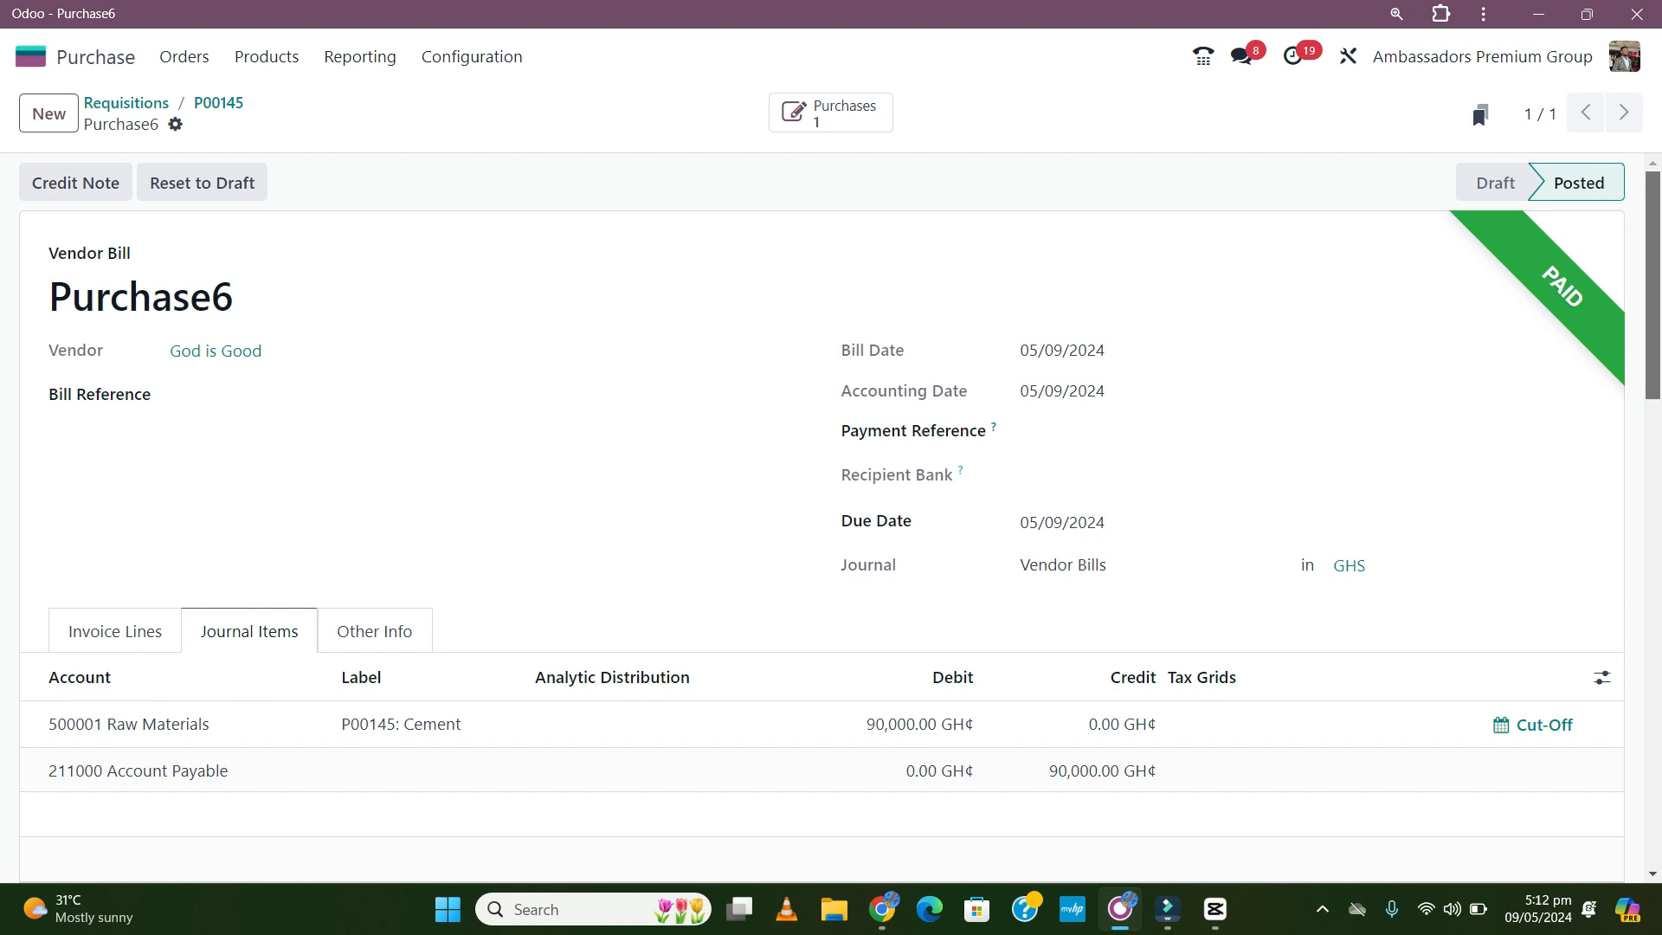
- Open the Send message box in the paid bill's chatter
scroll(831, 519, down, 5)
scroll(831, 519, up, 5)
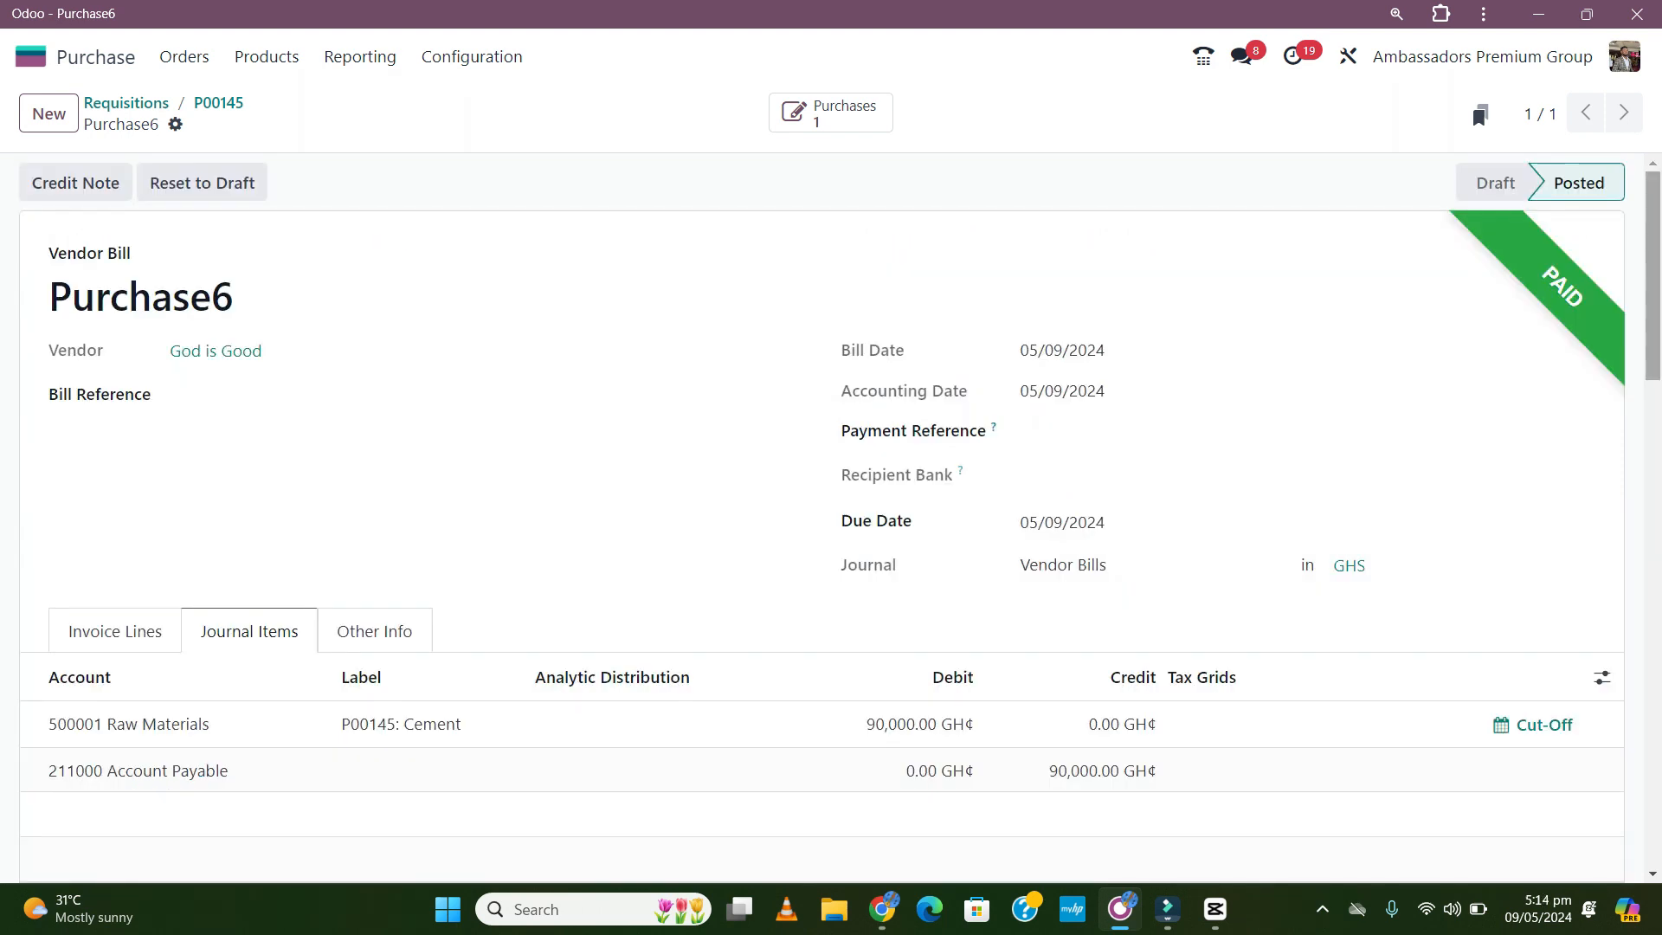
scroll(831, 519, down, 5)
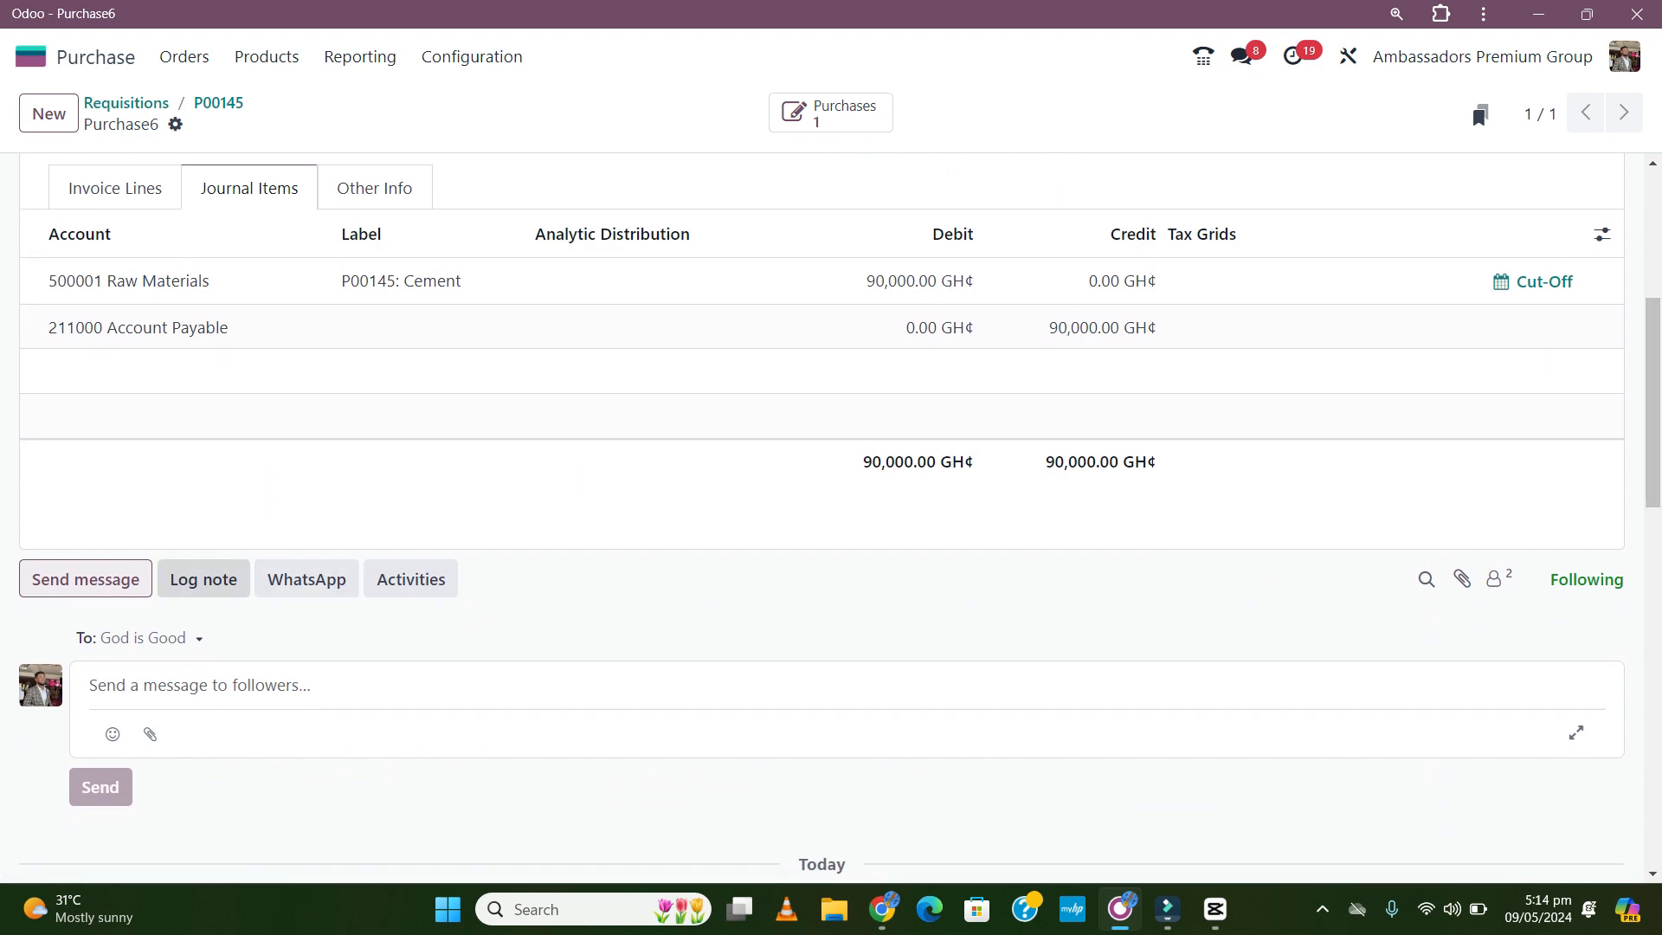
click(85, 579)
click(86, 579)
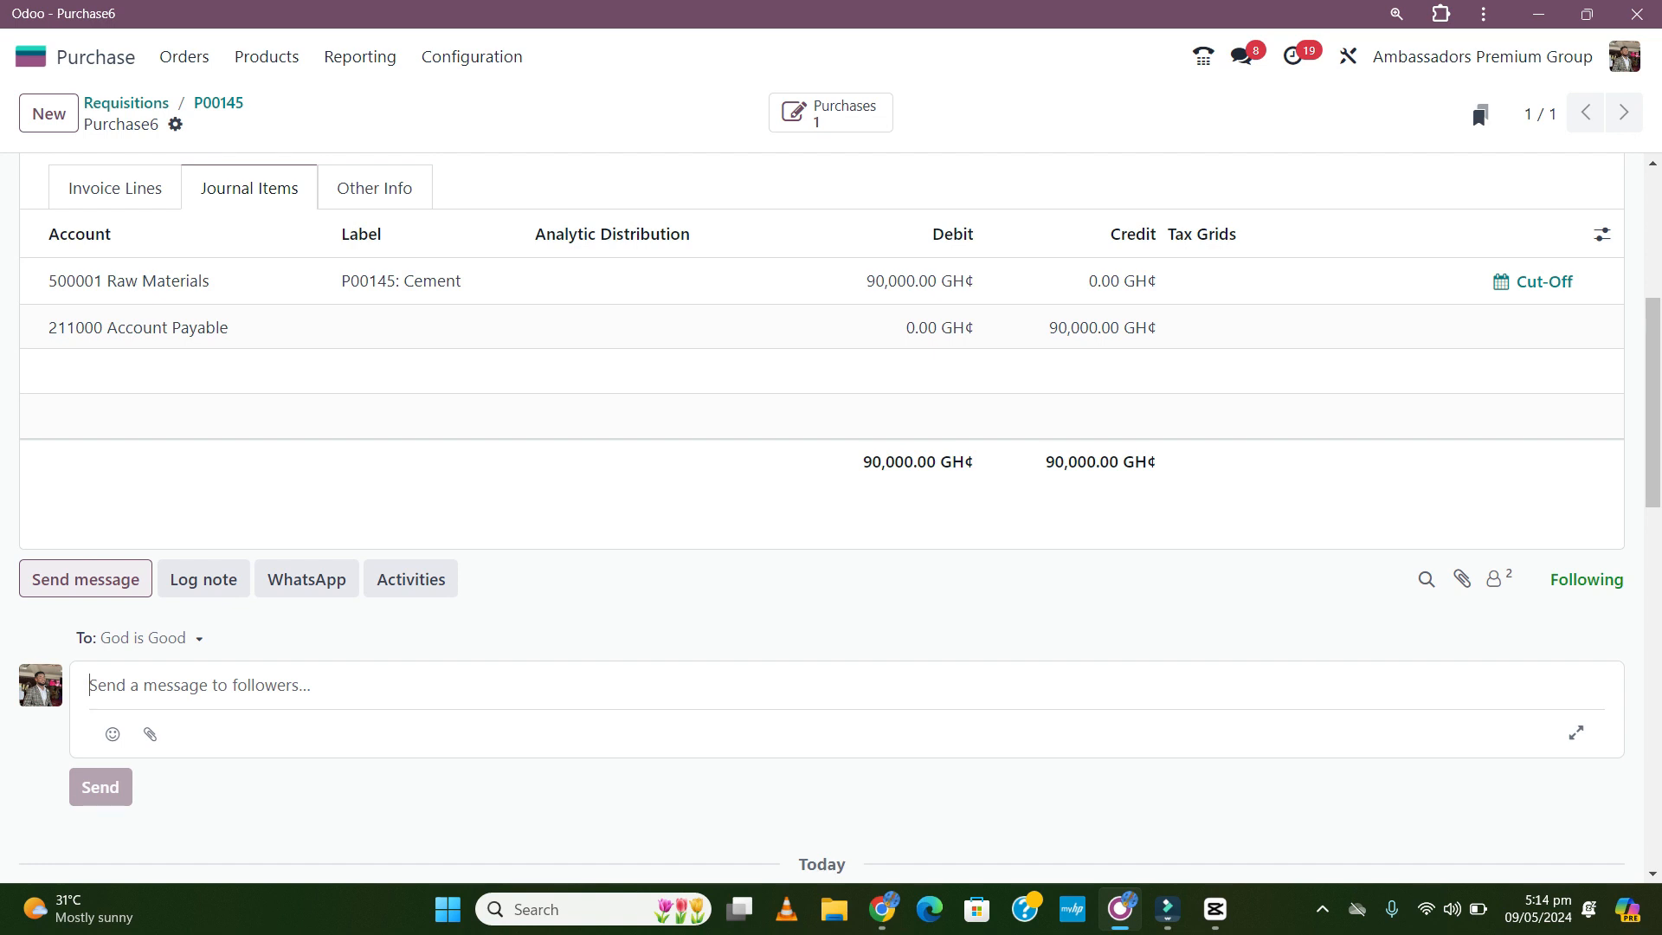
- Expand the message to a full email and add the requester as recipient
click(1576, 733)
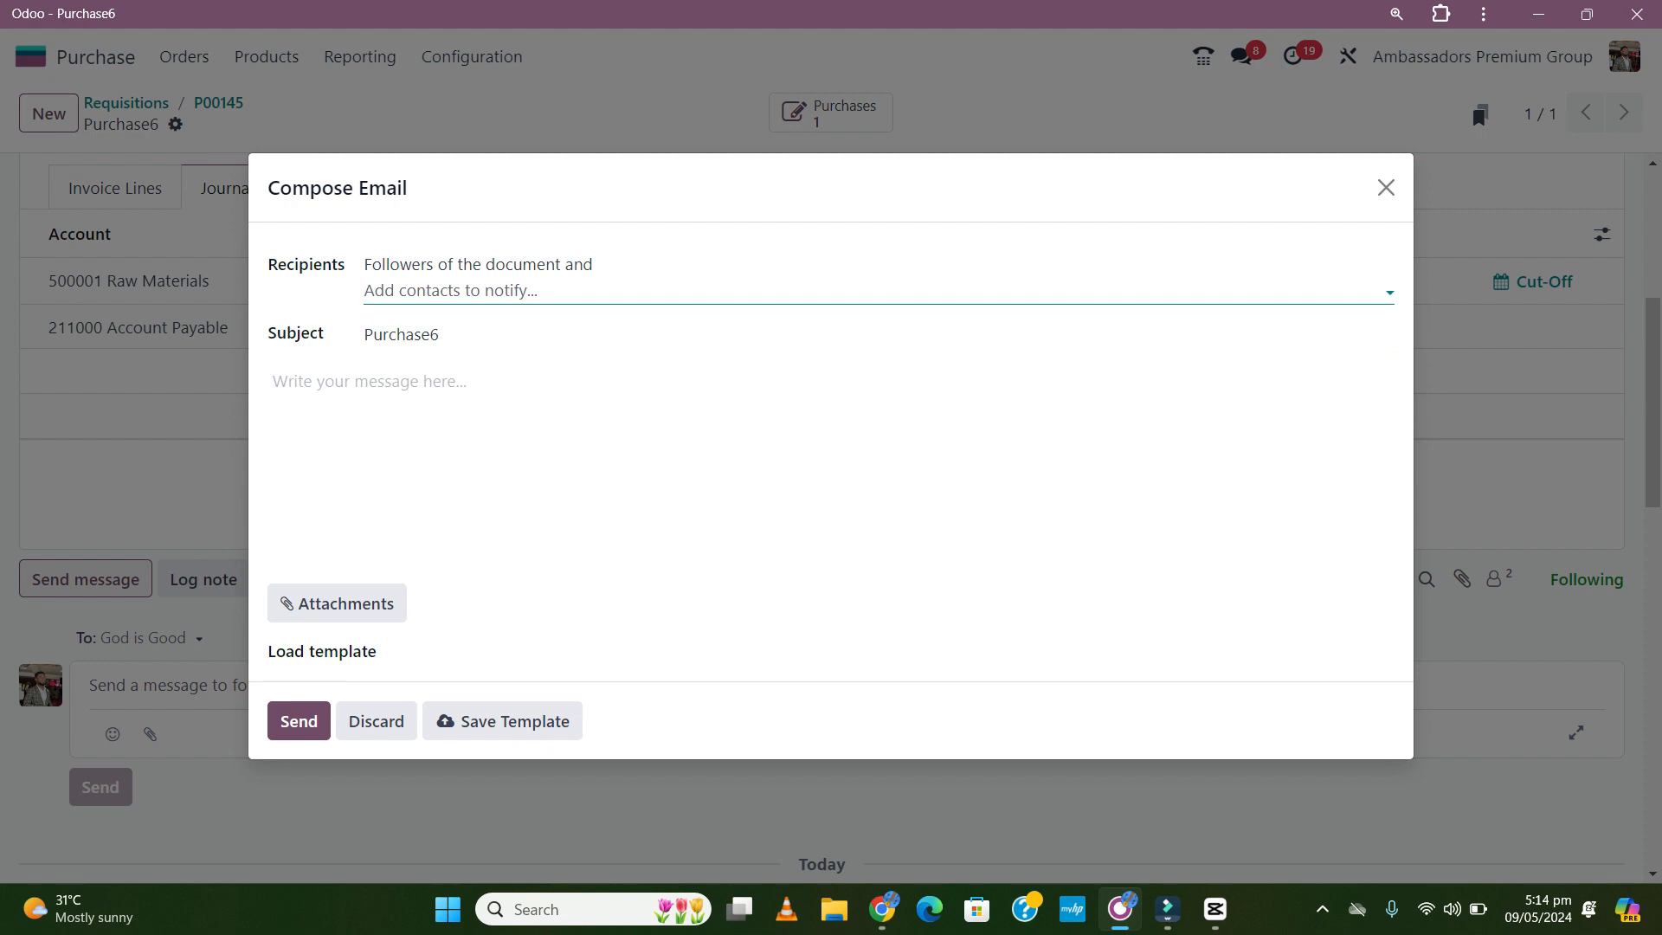
text(Rut)
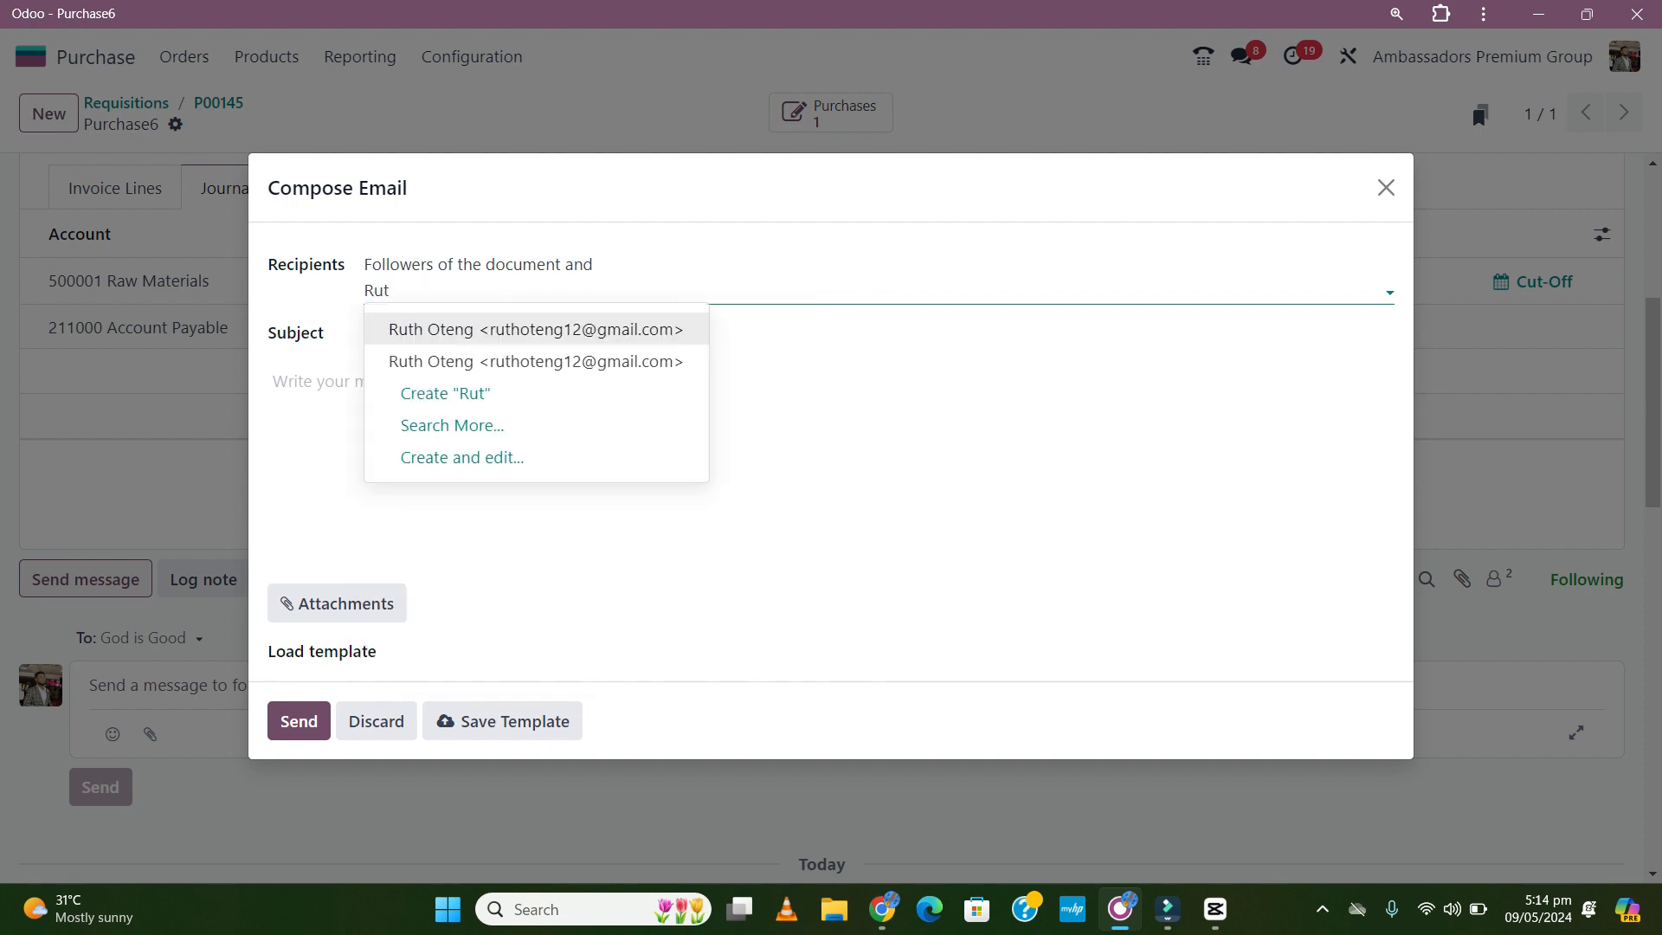
key(Return)
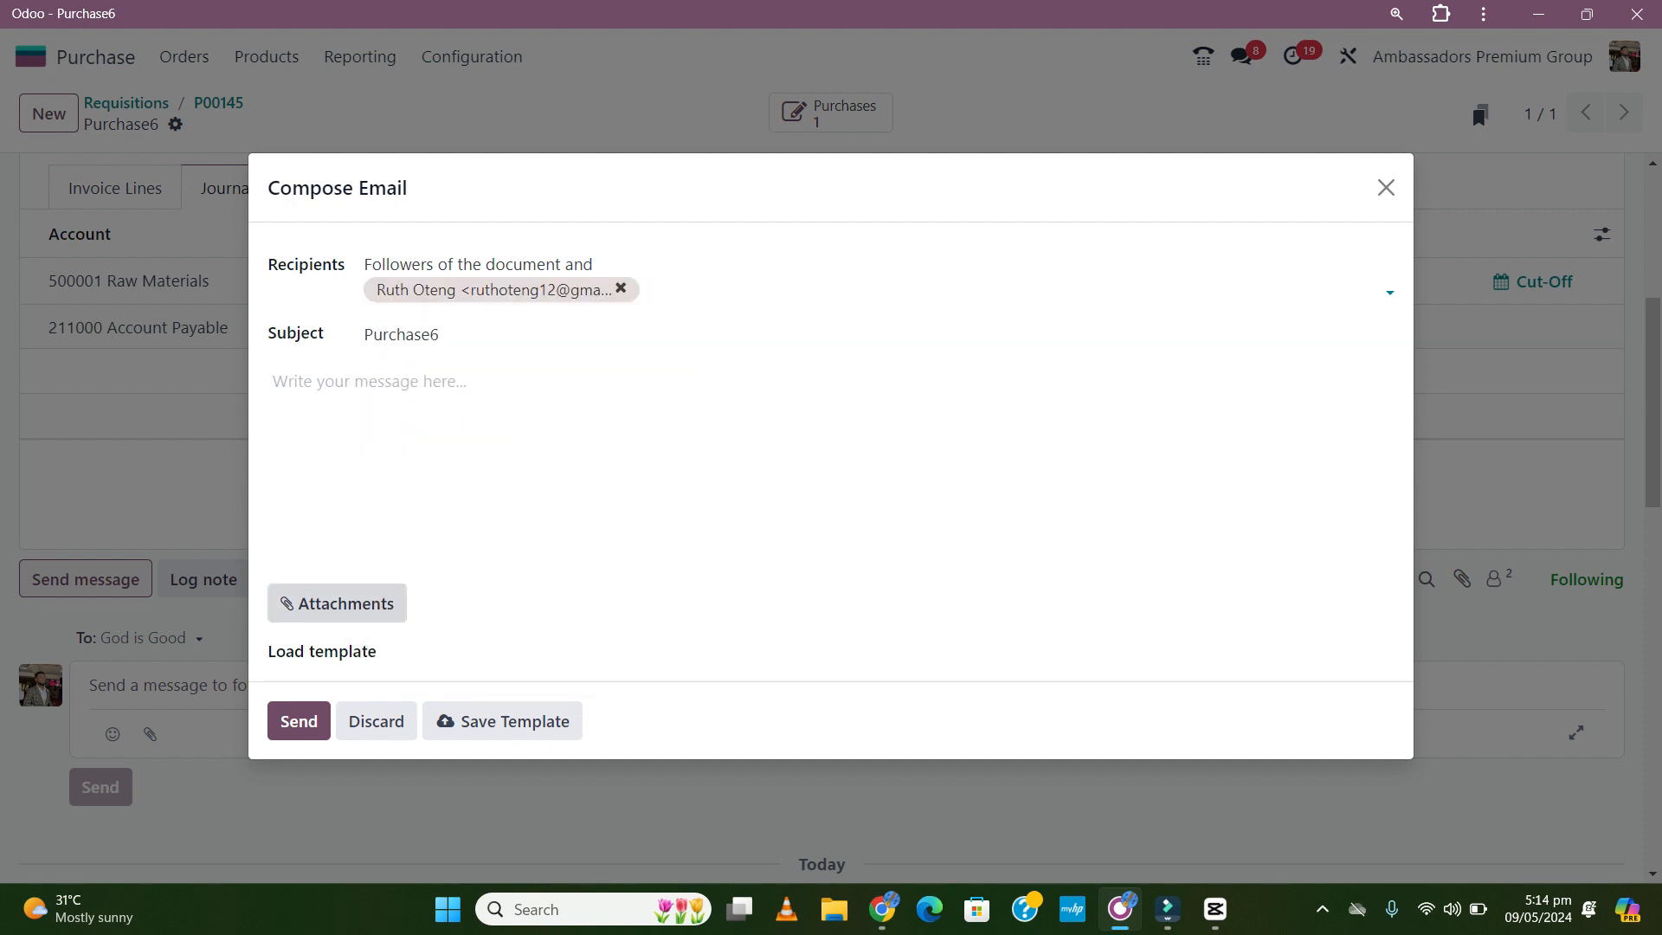
- Load the PAYMENT APPROVED template, greet the requester by name, and paste in the requisition title
click(644, 653)
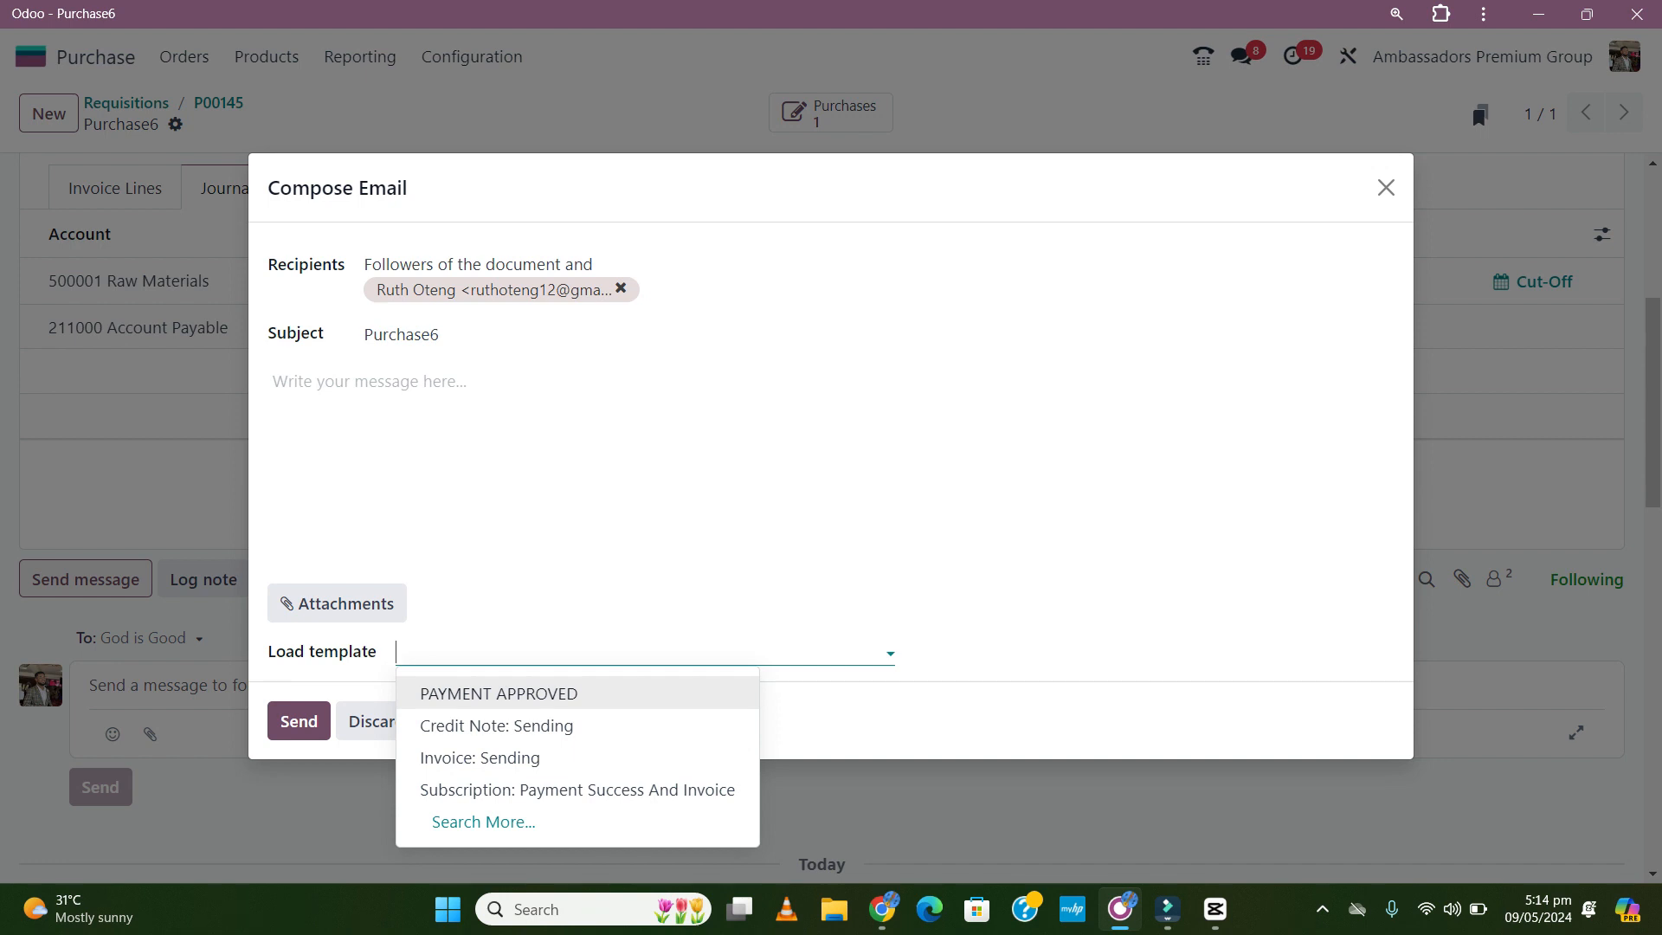
key(Return)
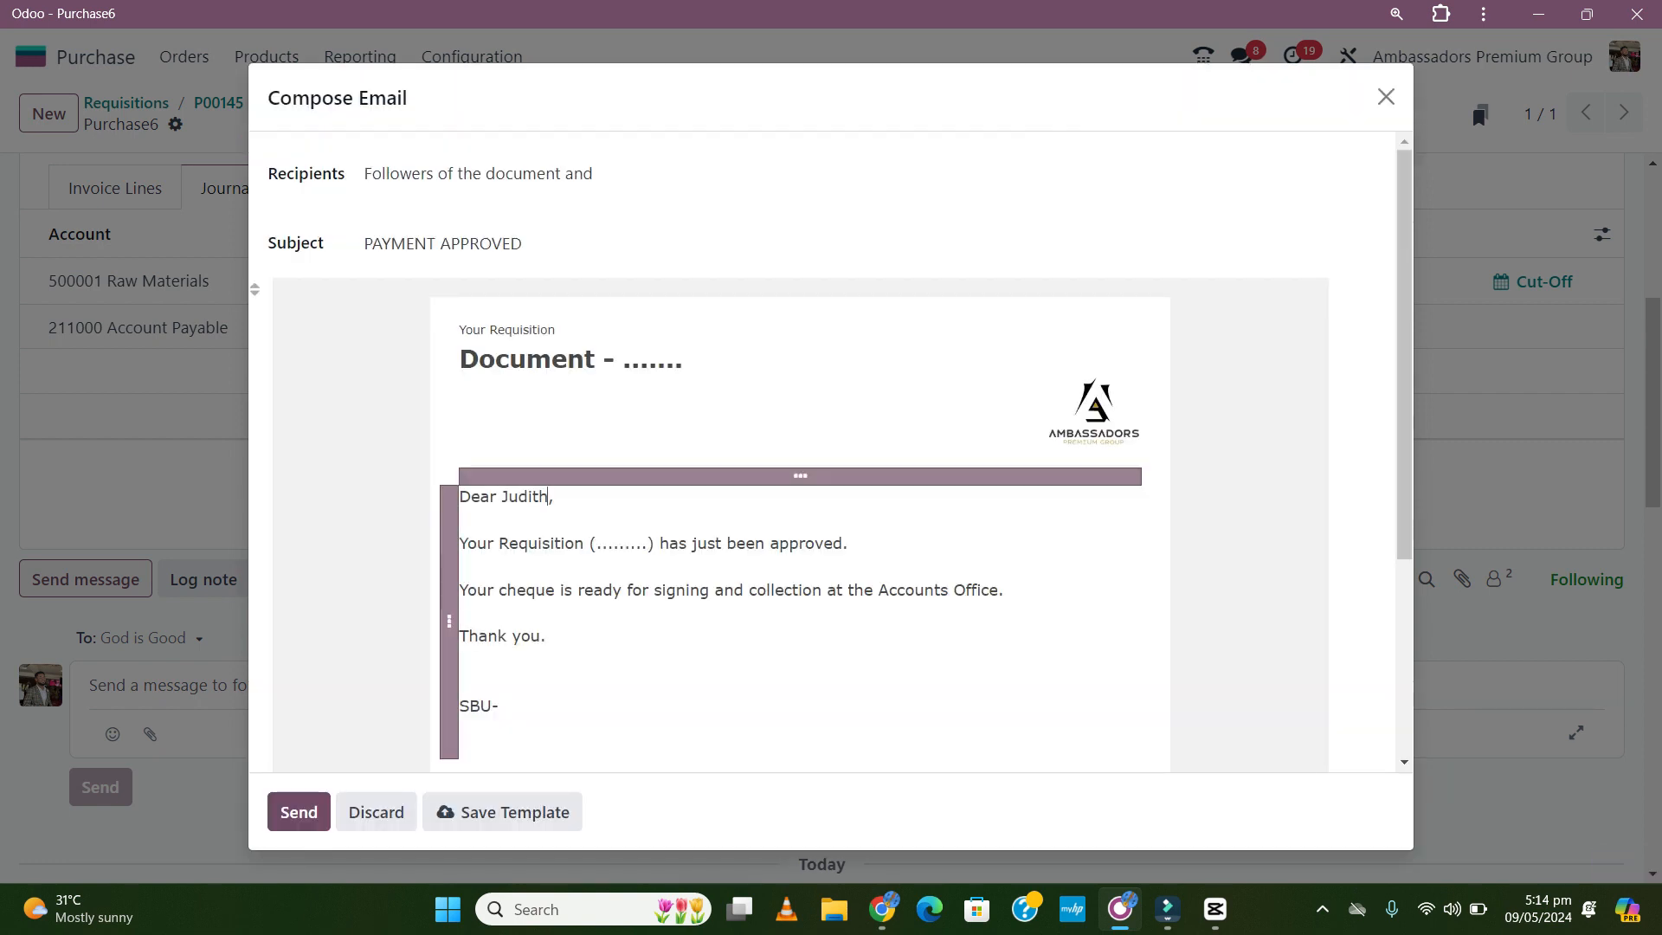
key(BackSpace)
key(BackSpace)
key(BackSpace)
key(BackSpace)
key(BackSpace)
key(BackSpace)
text(Ruth)
double_click(645, 543)
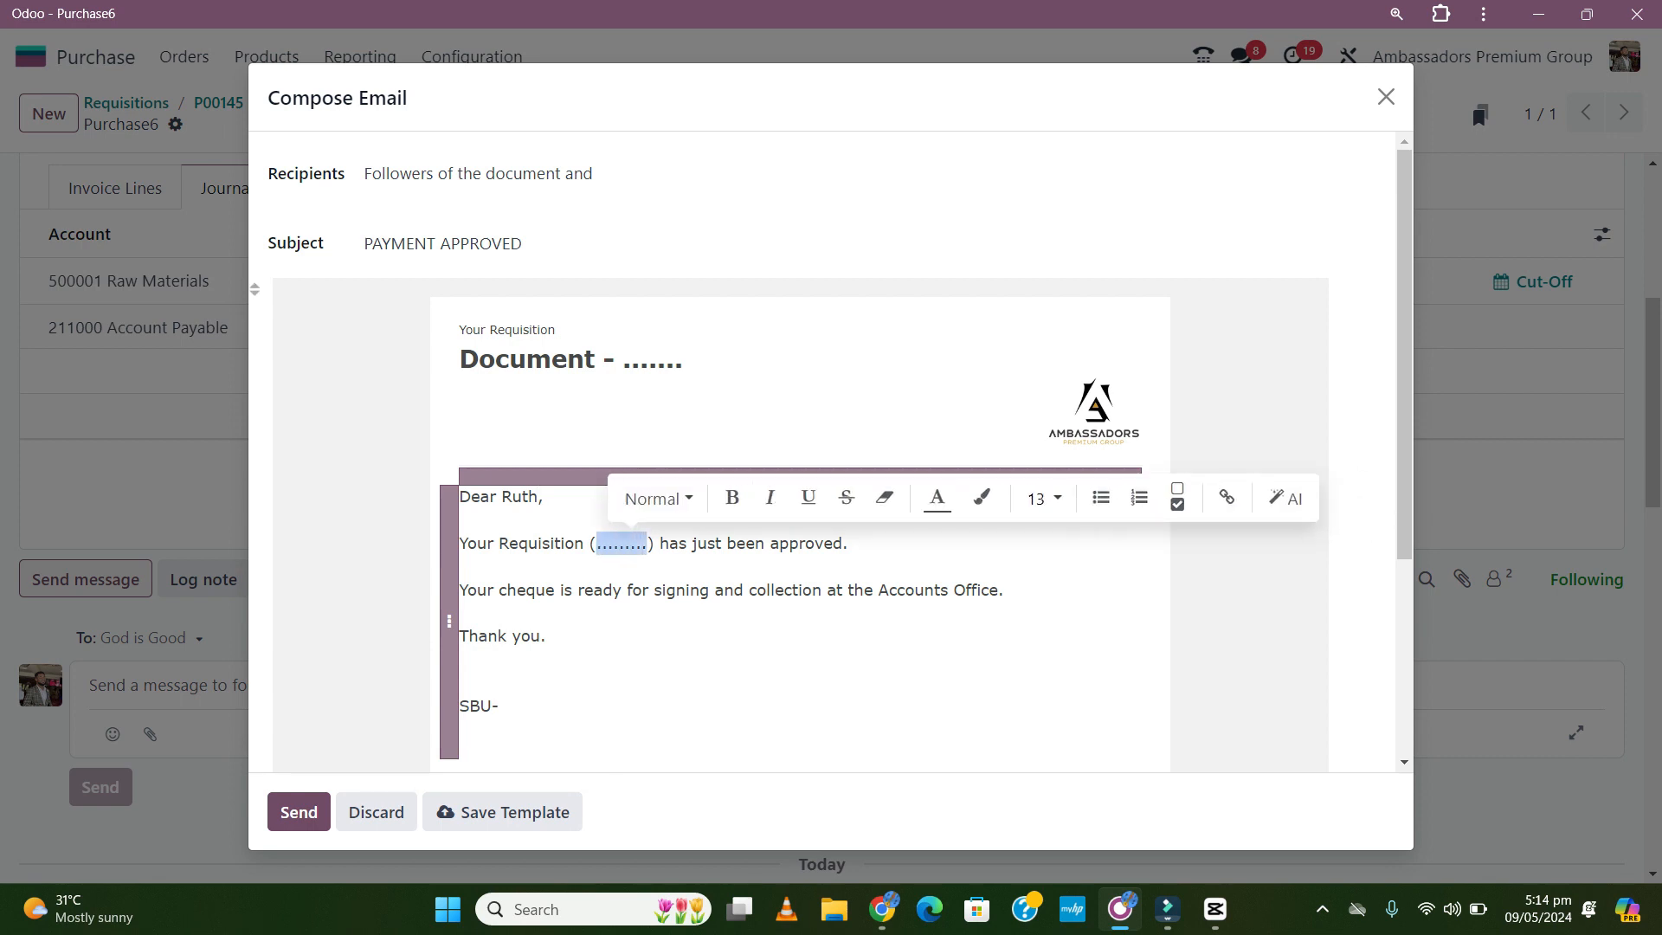
text(Requisition for Cement - Akumadan Phase 1)
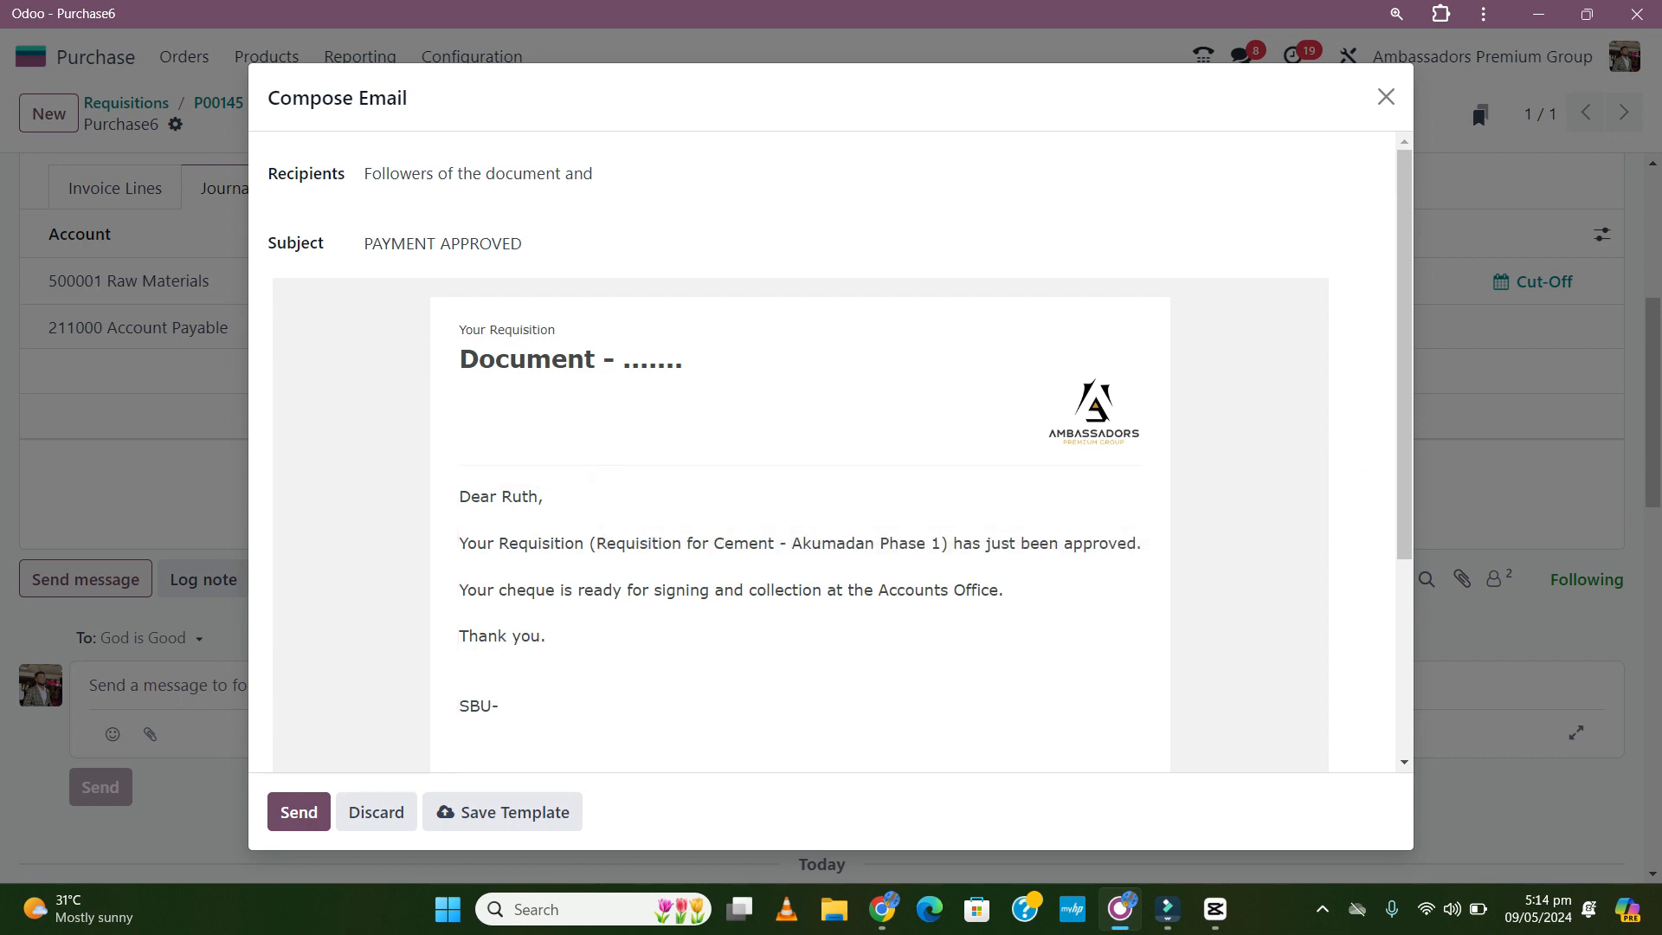